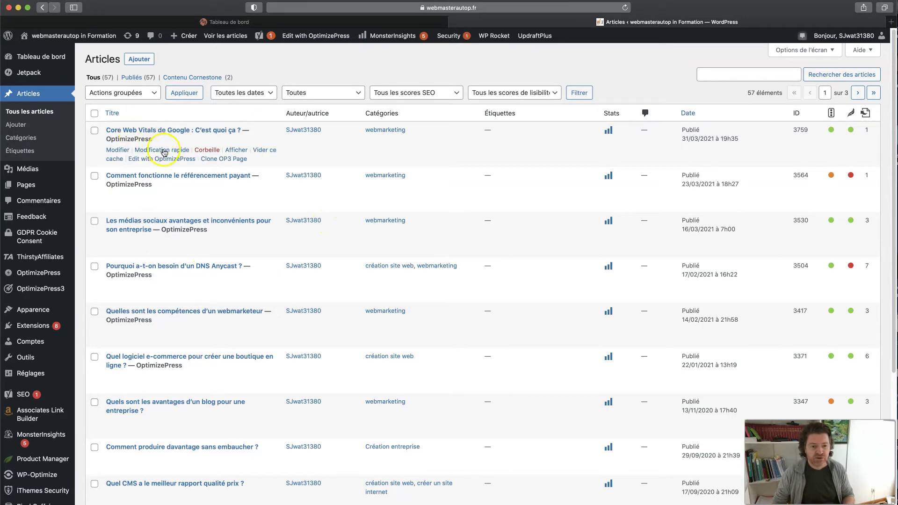
# Open the published article "Core Web Vitals de Google : C'est quoi ça ?" in a new browser tab and switch to it
pyautogui.rightClick(233, 154)
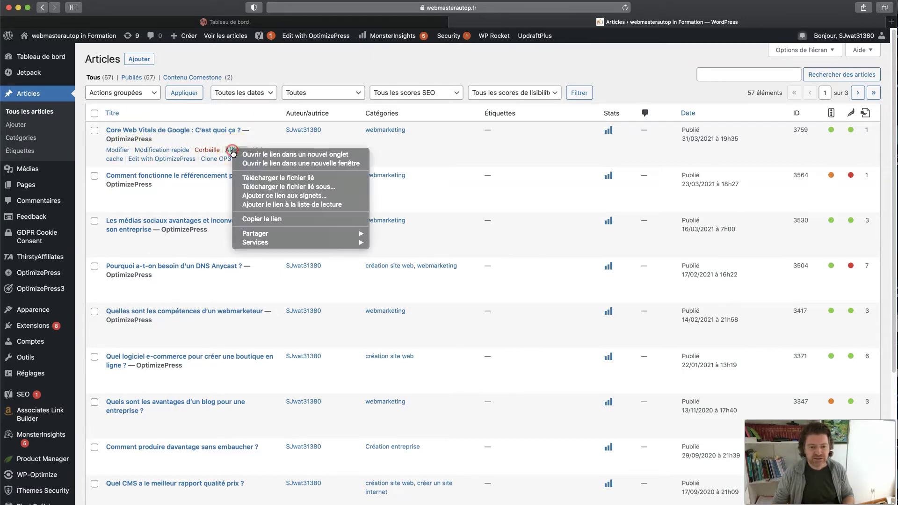
pyautogui.click(255, 156)
pyautogui.click(692, 21)
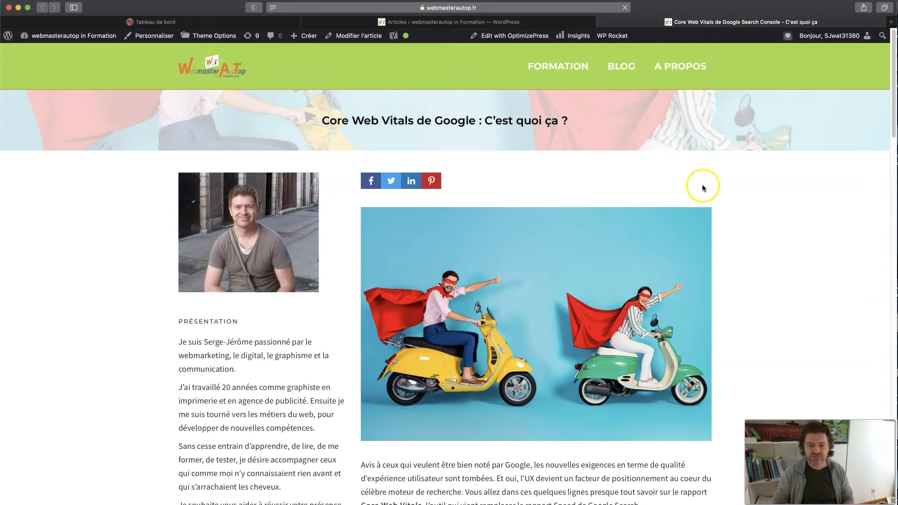
# Examine the published article's layout, including its lead image, introduction, sidebar presentation and list of online courses
pyautogui.scroll(-2, 768, 195)
pyautogui.scroll(2, 769, 196)
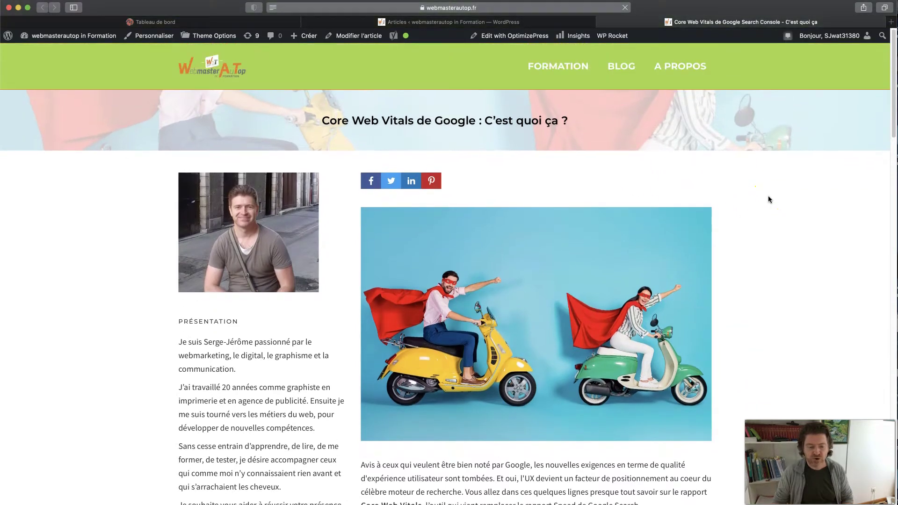
pyautogui.scroll(-3, 169, 333)
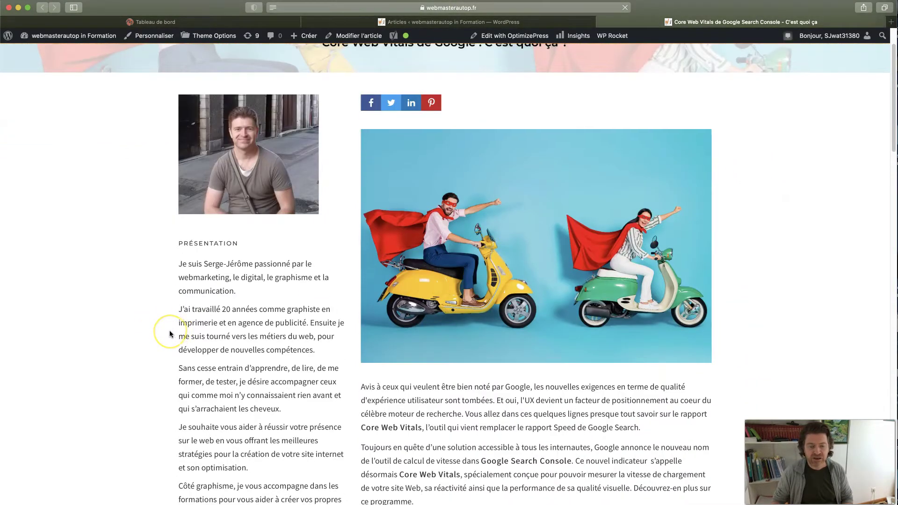
pyautogui.scroll(-2, 170, 334)
pyautogui.scroll(-3, 210, 272)
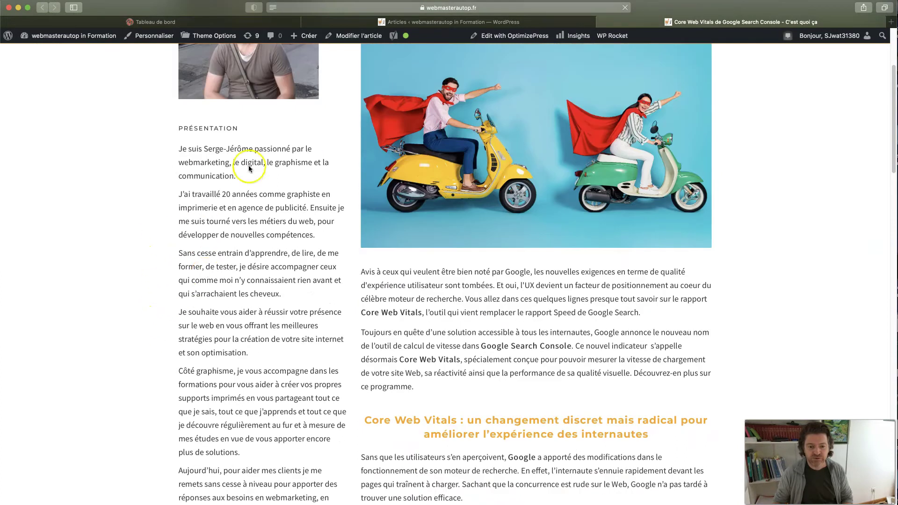
pyautogui.scroll(-6, 272, 272)
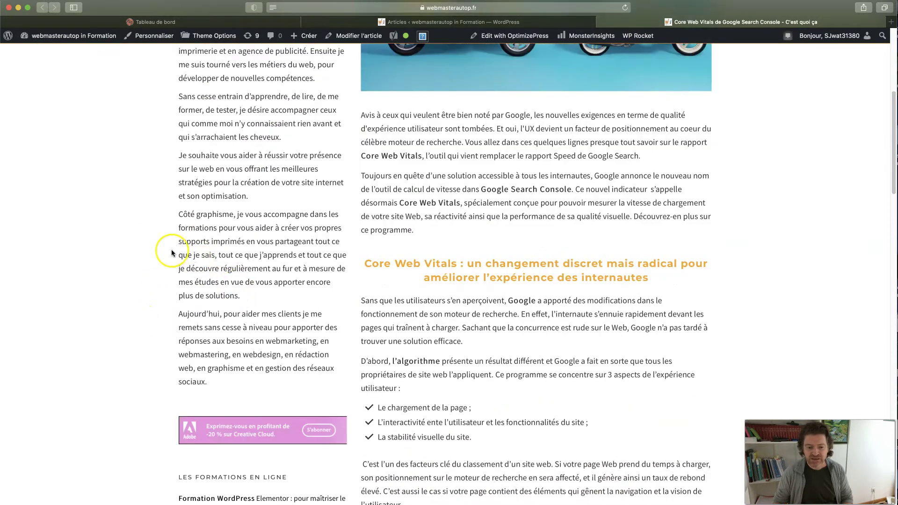
pyautogui.scroll(-10, 172, 252)
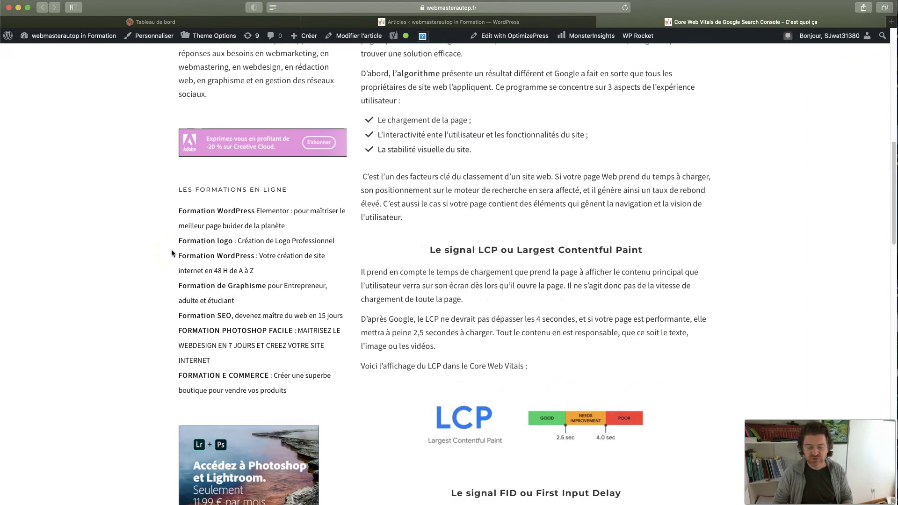
pyautogui.scroll(20, 171, 248)
pyautogui.scroll(-10, 171, 249)
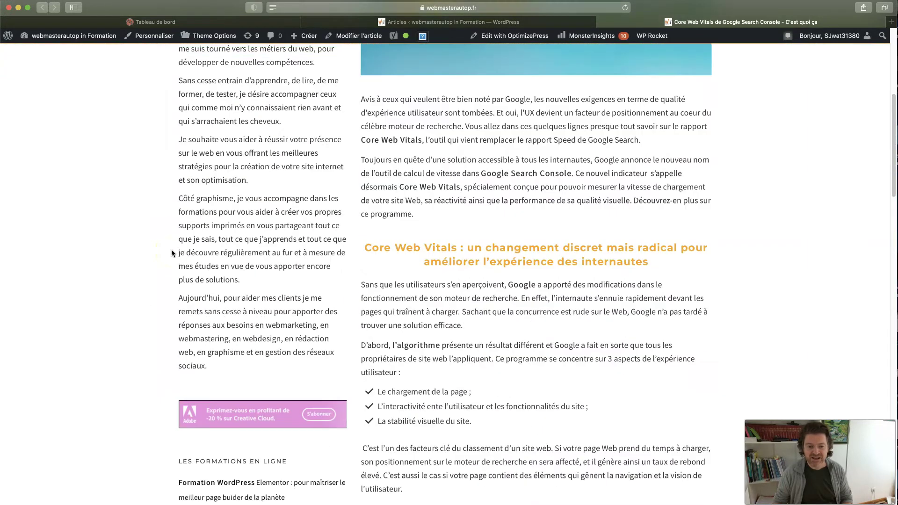
pyautogui.scroll(-11, 171, 253)
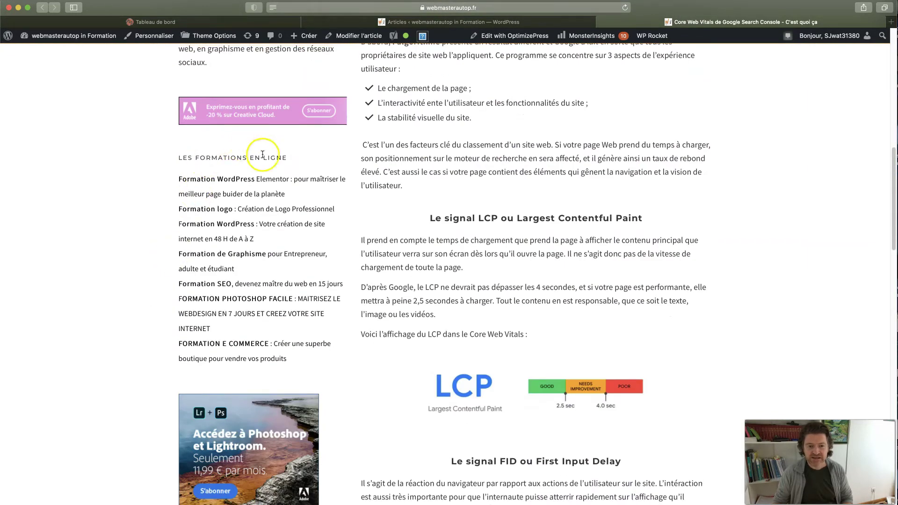
pyautogui.scroll(20, 194, 277)
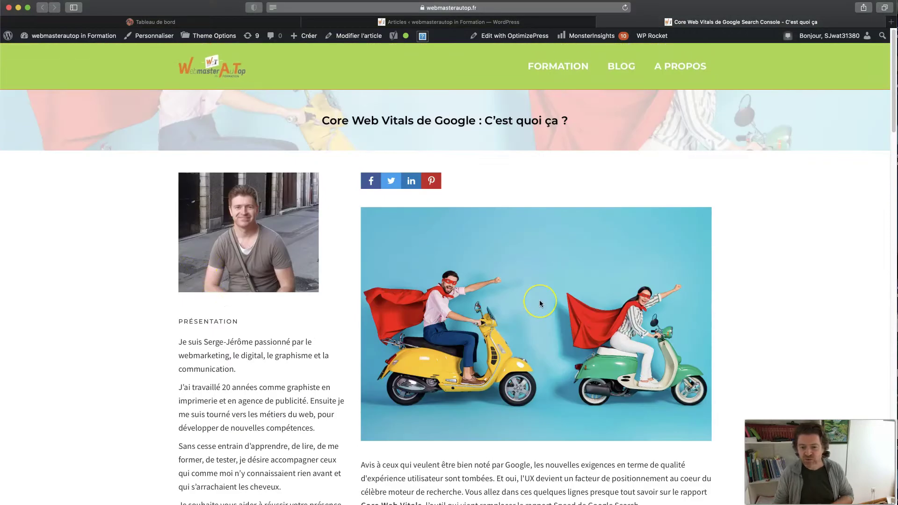
pyautogui.scroll(-20, 540, 302)
pyautogui.scroll(8, 506, 265)
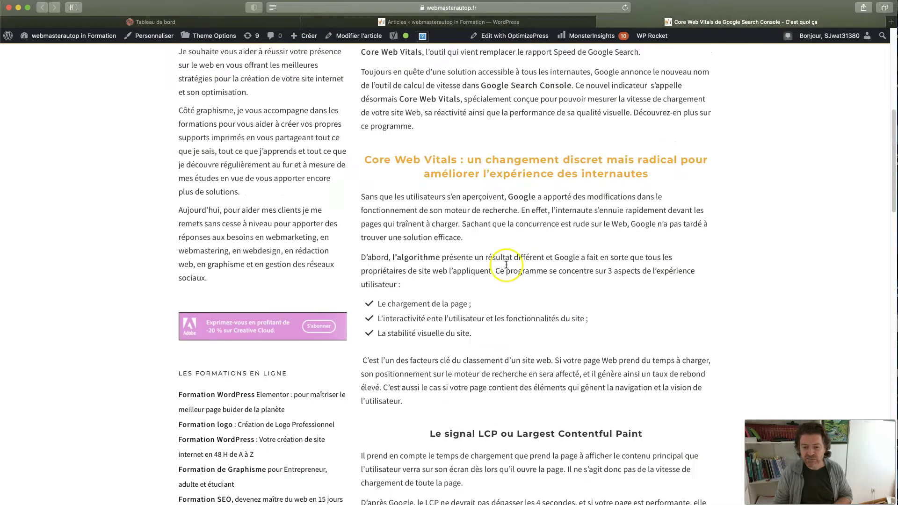
pyautogui.scroll(16, 506, 263)
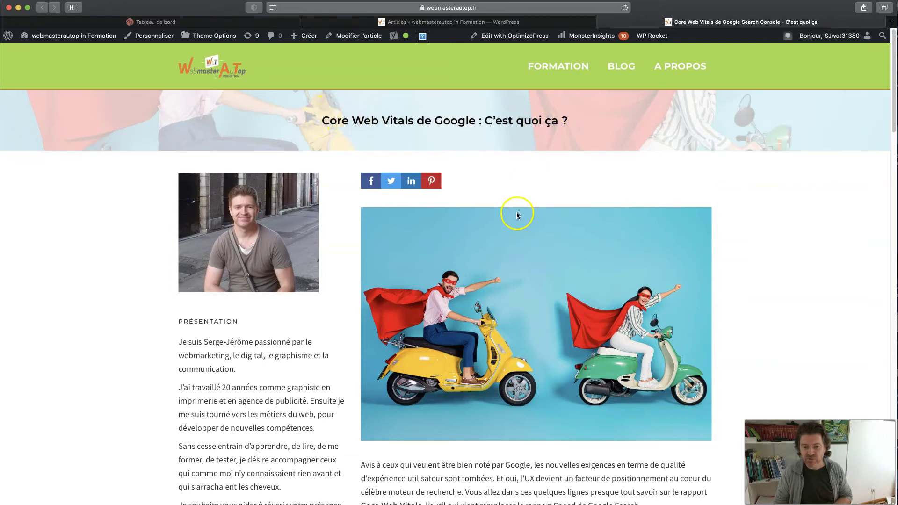
# Examine the article's structure from introduction to end: heading levels, bullet lists, signal images, videos and related articles
pyautogui.scroll(-7, 515, 215)
pyautogui.scroll(-4, 468, 229)
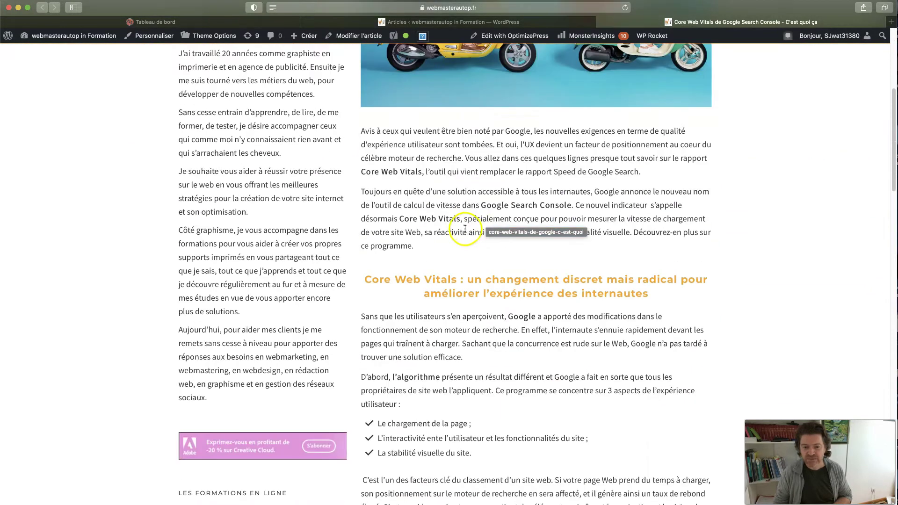
pyautogui.moveTo(500, 279); pyautogui.dragTo(610, 290)
pyautogui.scroll(-6, 574, 224)
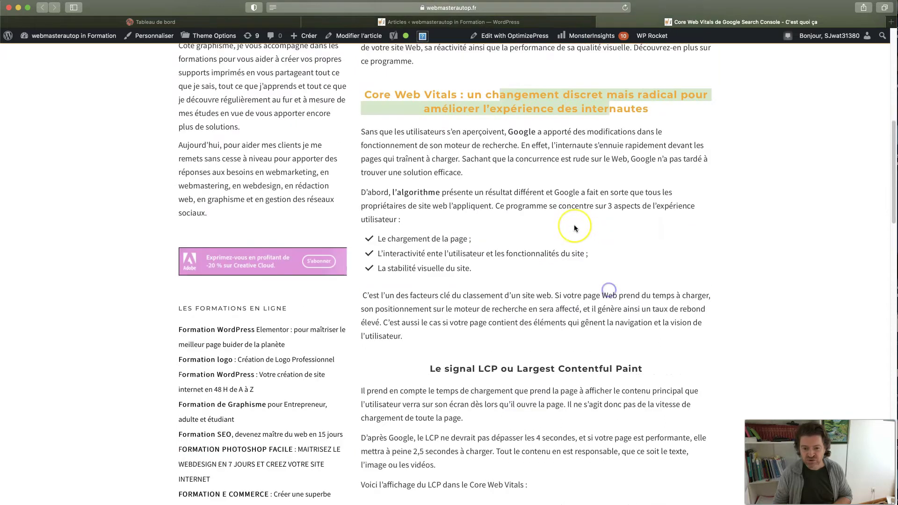
pyautogui.scroll(-3, 437, 259)
pyautogui.moveTo(445, 287); pyautogui.dragTo(566, 288)
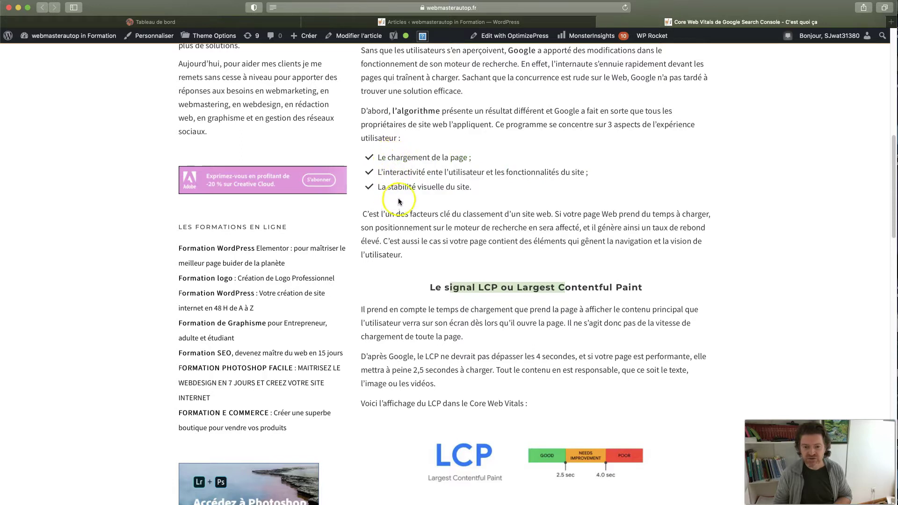
pyautogui.scroll(2, 439, 187)
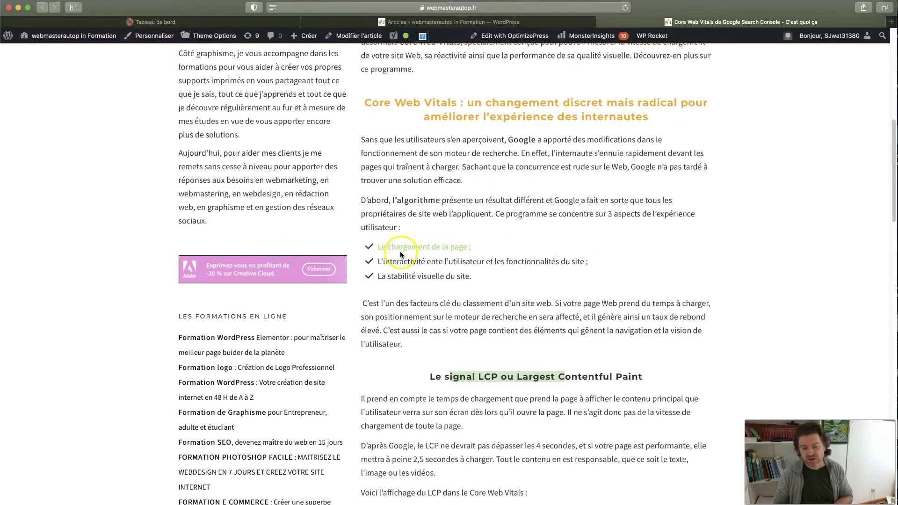
pyautogui.scroll(2, 445, 263)
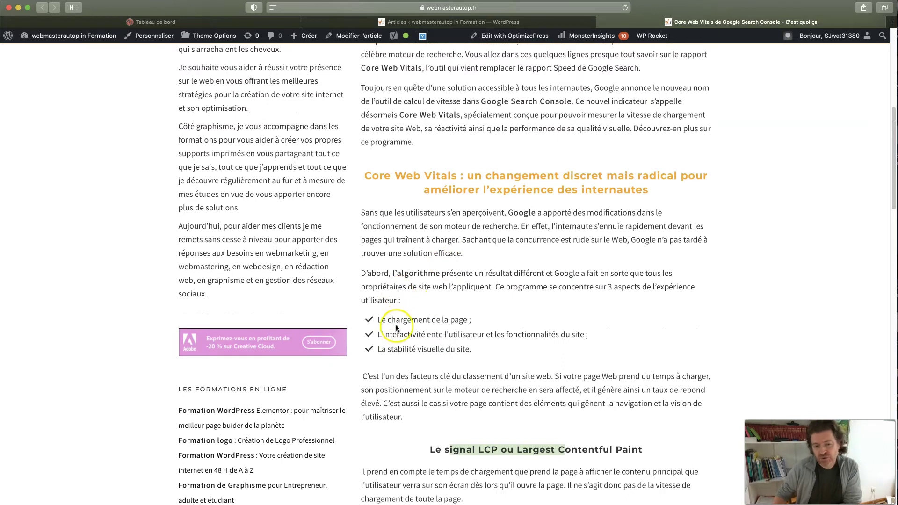
pyautogui.scroll(-5, 451, 311)
pyautogui.scroll(-5, 457, 312)
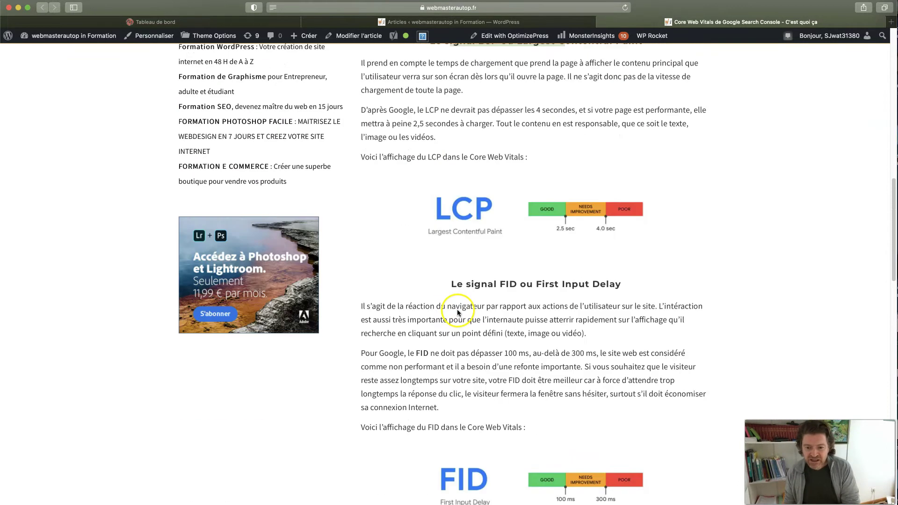
pyautogui.scroll(-12, 514, 323)
pyautogui.scroll(-15, 524, 329)
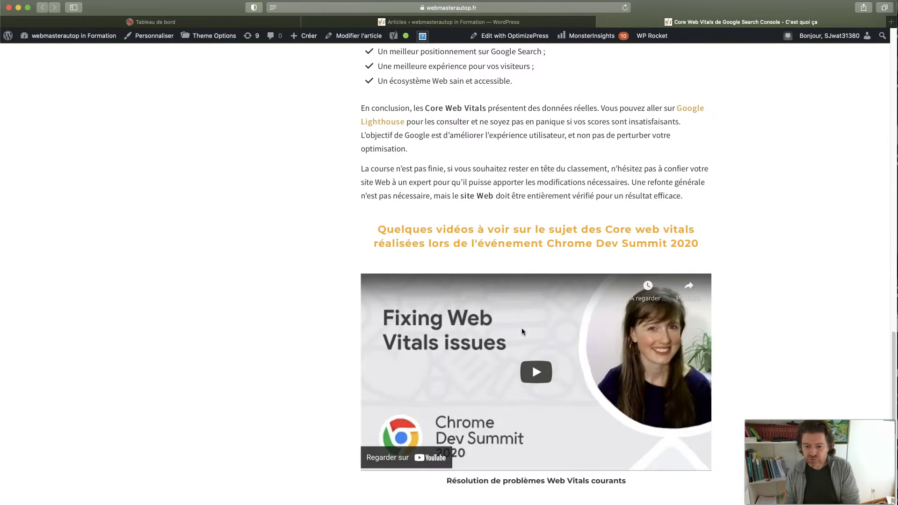
pyautogui.scroll(-11, 289, 288)
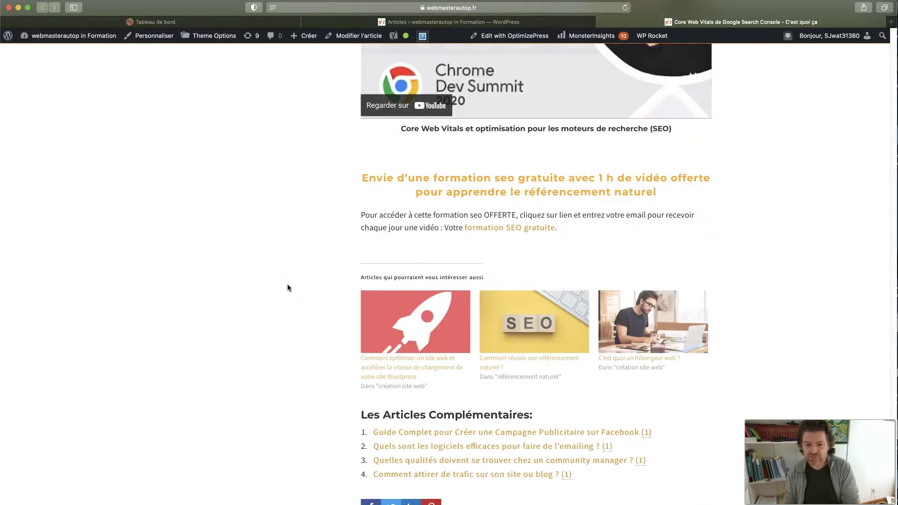
pyautogui.scroll(14, 371, 327)
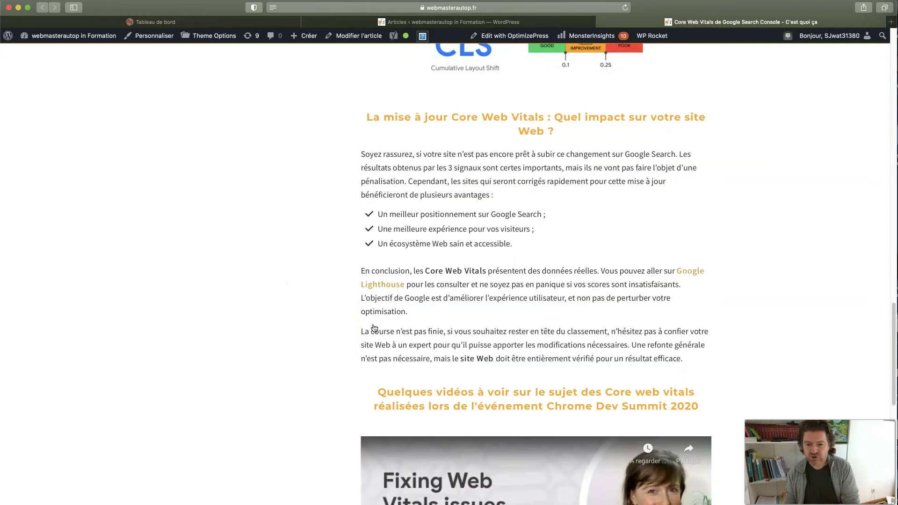
pyautogui.scroll(20, 374, 328)
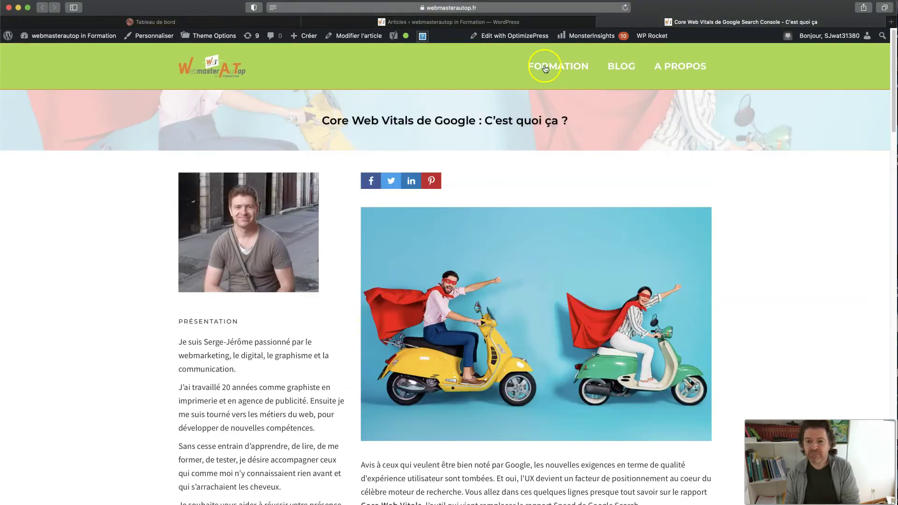
# Return to the WordPress article list, then switch to the Word document and save it in the "Articles à intégrer" folder
pyautogui.click(507, 22)
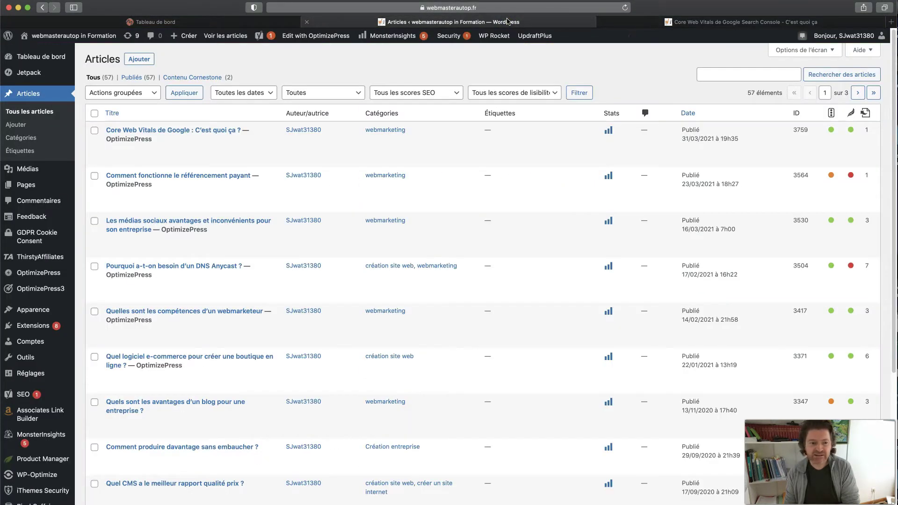
pyautogui.press('super+Tab')
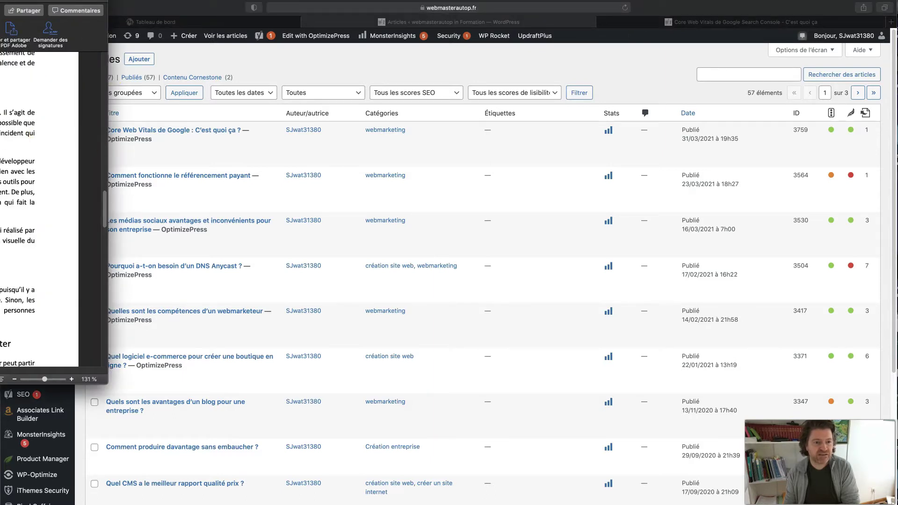
pyautogui.press('super+s')
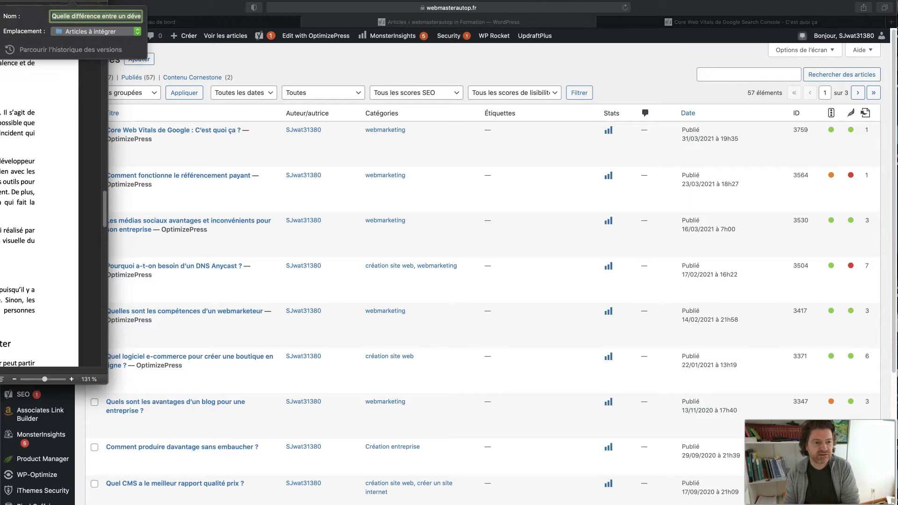
pyautogui.press('Return')
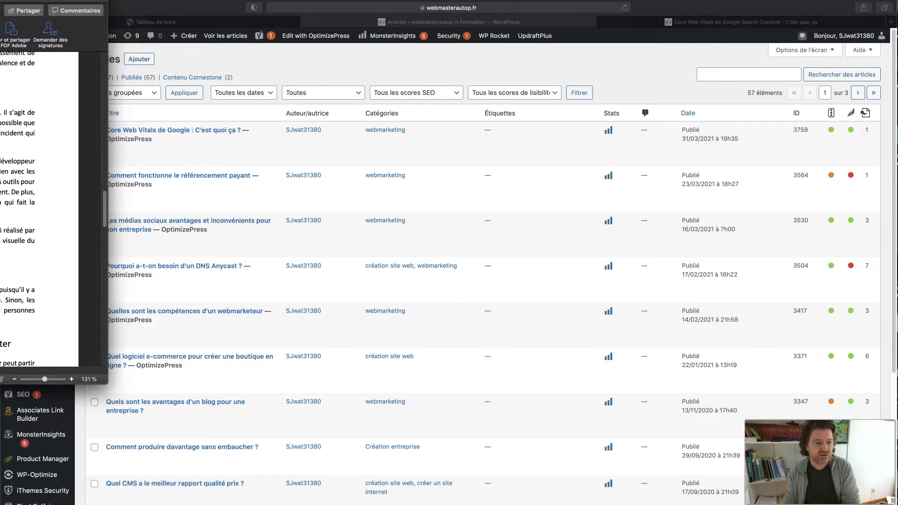
# Bring the Word window fully into view and left-align the title "Quelle différence entre un développeur et un webmaster ?"
pyautogui.moveTo(56, 2); pyautogui.dragTo(366, 17)
pyautogui.scroll(5, 264, 125)
pyautogui.scroll(20, 264, 125)
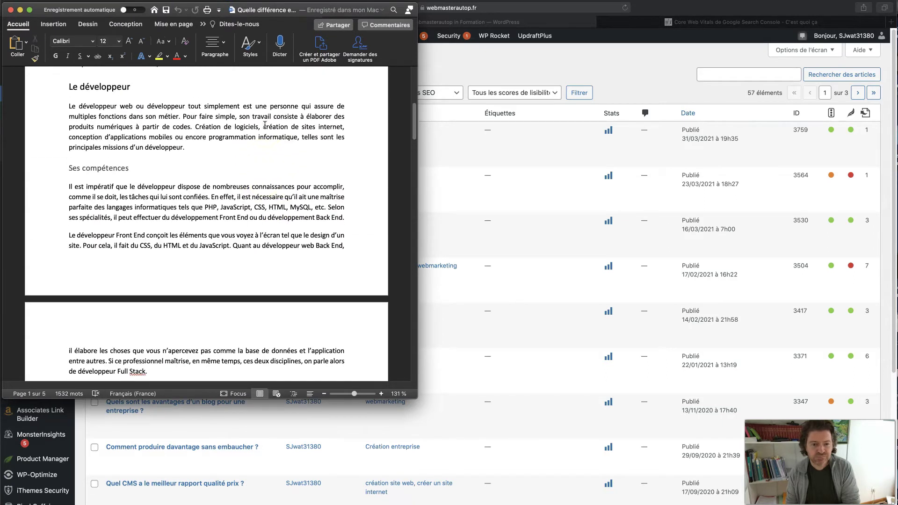
pyautogui.scroll(8, 265, 125)
pyautogui.moveTo(170, 164); pyautogui.dragTo(66, 108)
pyautogui.click(213, 45)
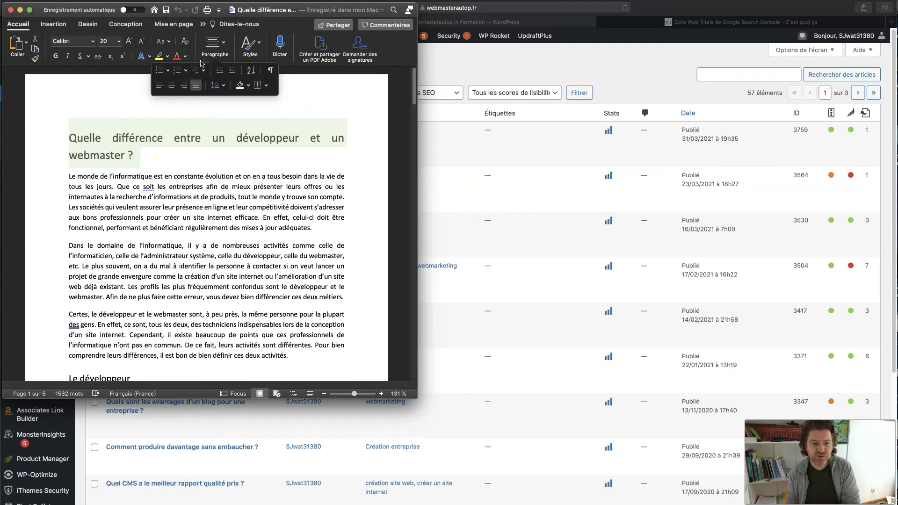
pyautogui.click(159, 85)
pyautogui.click(147, 150)
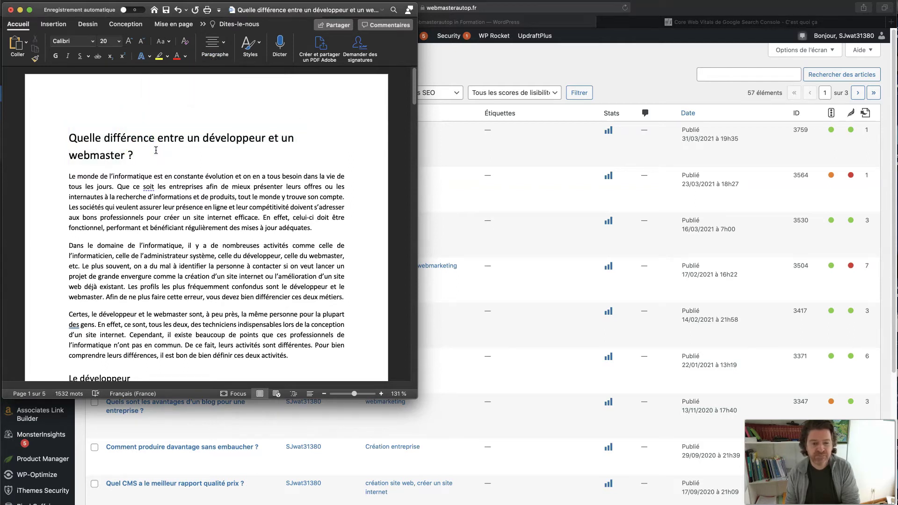
# Copy the entire Word article into a plain-text editor document and enlarge that window to show the text from its beginning
pyautogui.press('super+a')
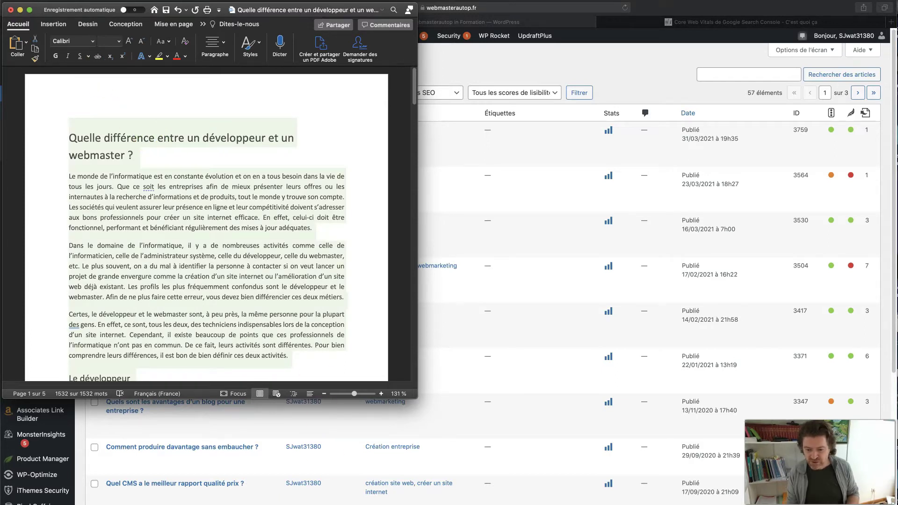
pyautogui.press('super+c')
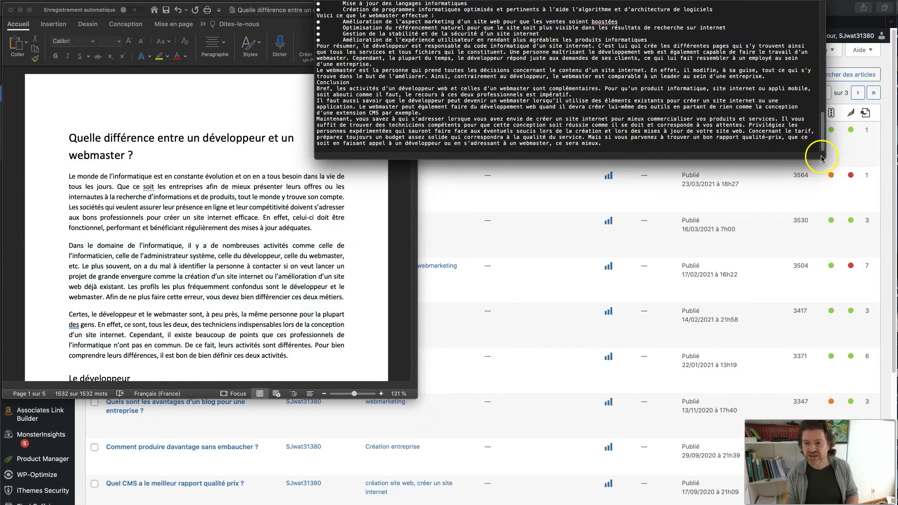
pyautogui.moveTo(825, 157); pyautogui.dragTo(832, 381)
pyautogui.scroll(10, 664, 186)
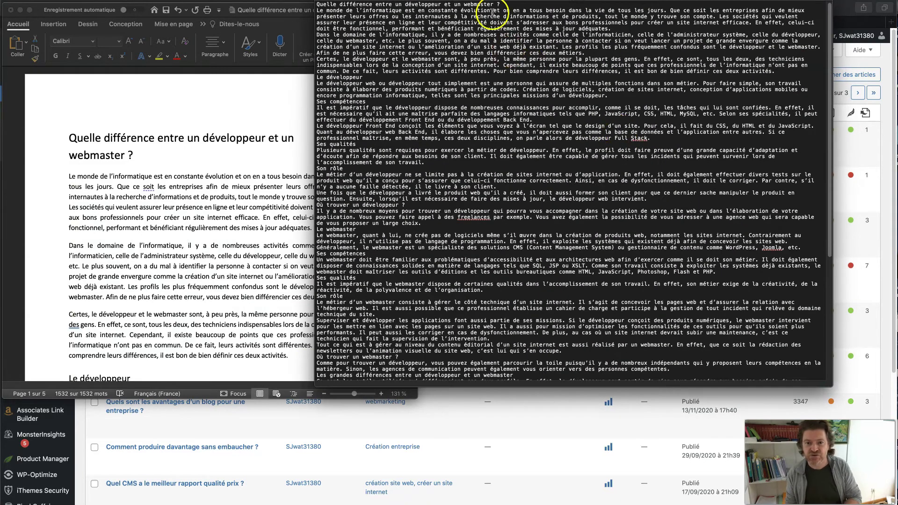
# Insert two blank lines after the title in the plain-text version and clear the Word window out of the way
pyautogui.press('Return')
pyautogui.press('Return')
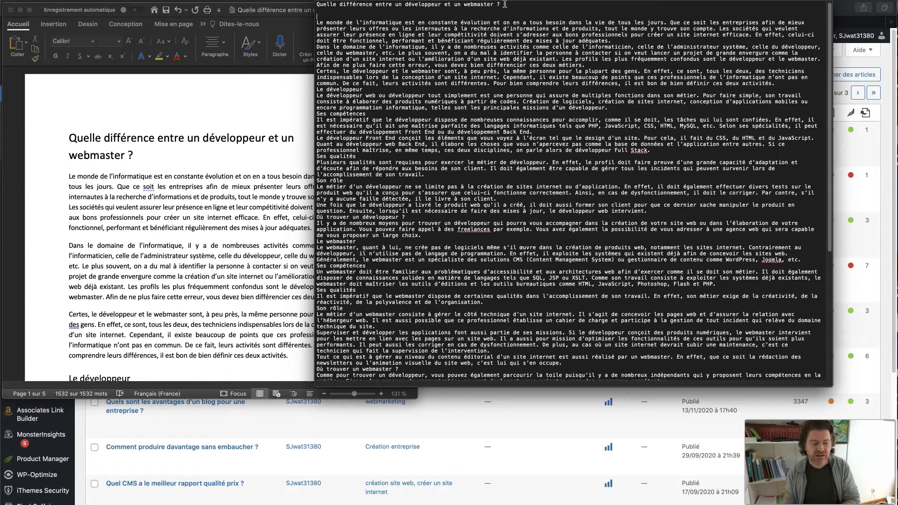
pyautogui.moveTo(276, 13); pyautogui.dragTo(10, 202)
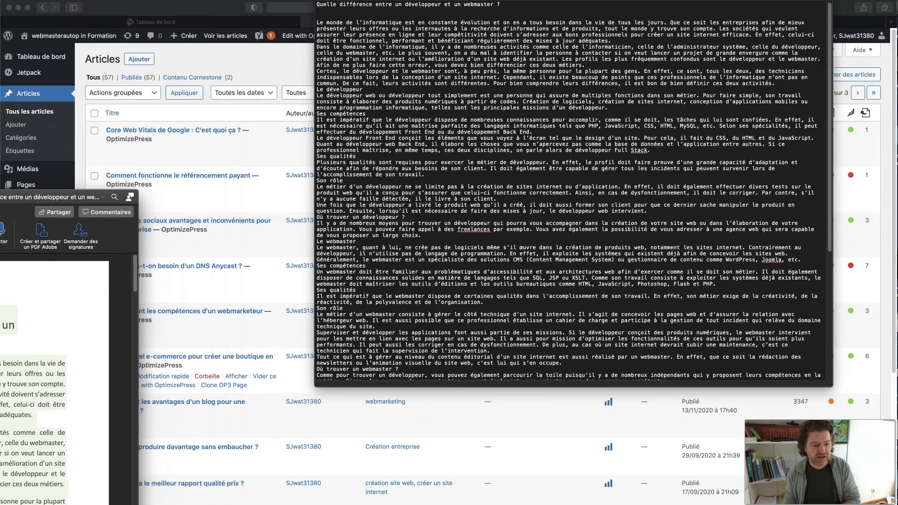
pyautogui.click(146, 196)
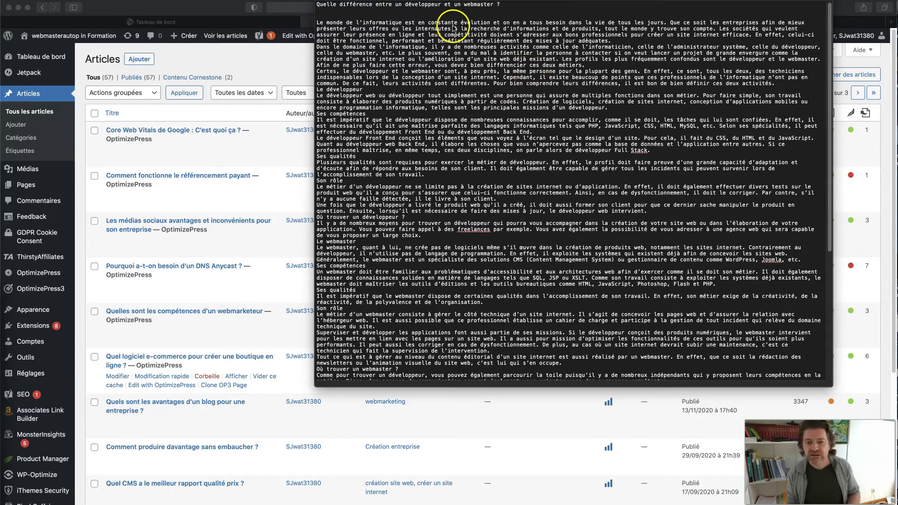
# Copy the title "Quelle différence entre un développeur et un webmaster" from the plain-text document and clear its window off the article list
pyautogui.click(457, 8)
pyautogui.click(518, 9)
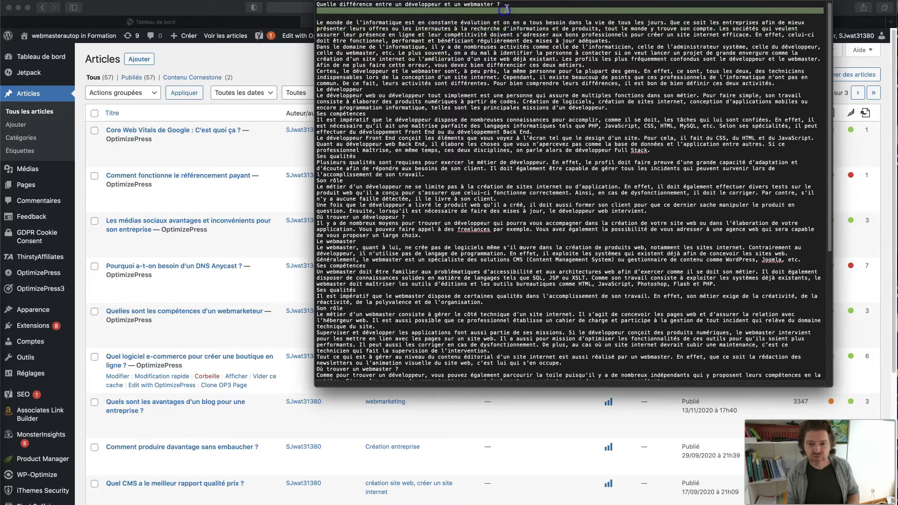
pyautogui.moveTo(517, 15); pyautogui.dragTo(40, 0)
pyautogui.press('super+c')
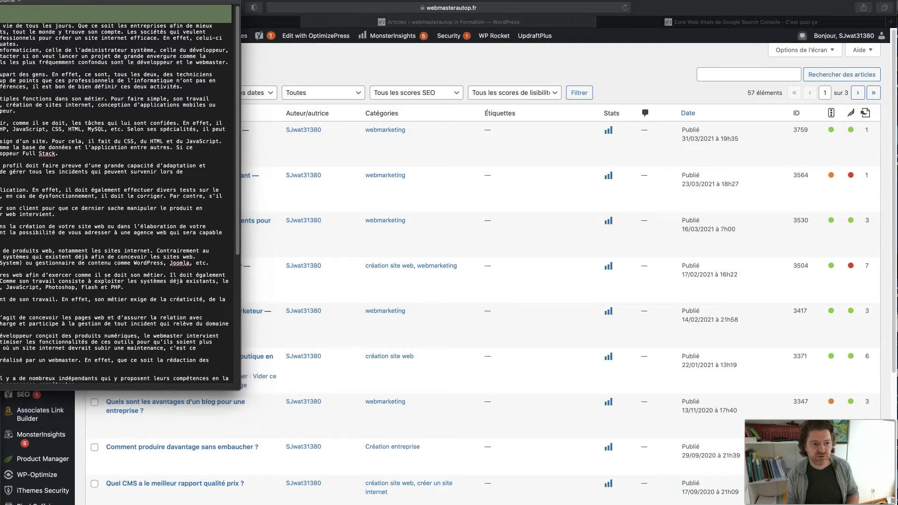
pyautogui.click(241, 385)
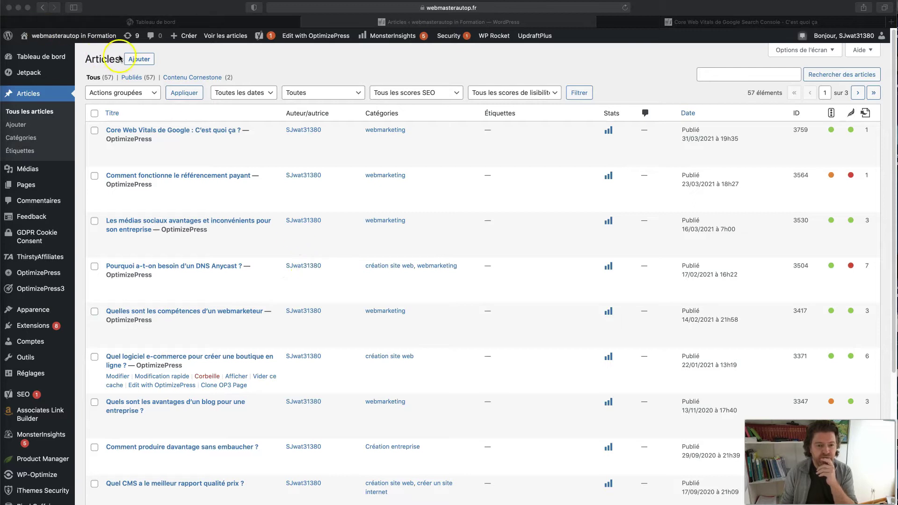
# Create a new WordPress article, dismiss the block editor welcome guide and paste the copied text as the article title
pyautogui.click(139, 59)
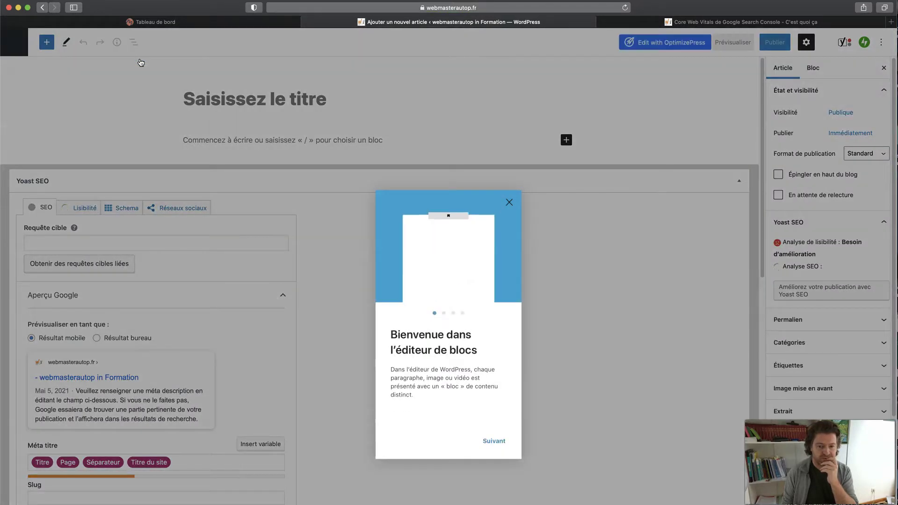
pyautogui.click(509, 202)
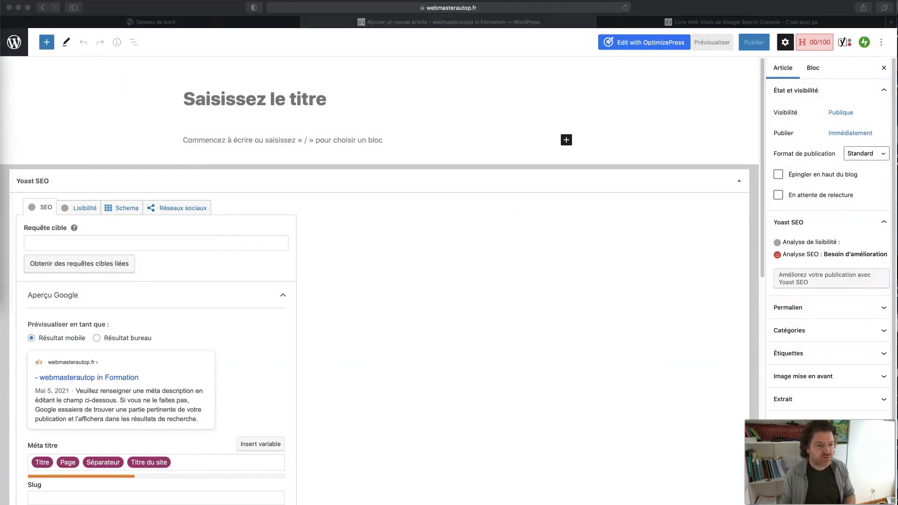
pyautogui.click(241, 97)
pyautogui.press('super+v')
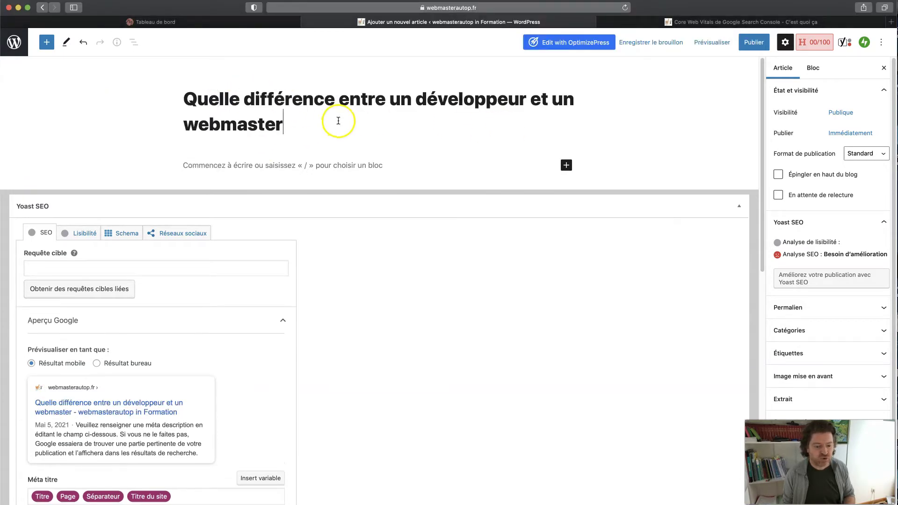
# Replace the Yoast SEO meta title variables with "Quelle différence entre un développeur et un webmaster"
pyautogui.scroll(-2, 412, 271)
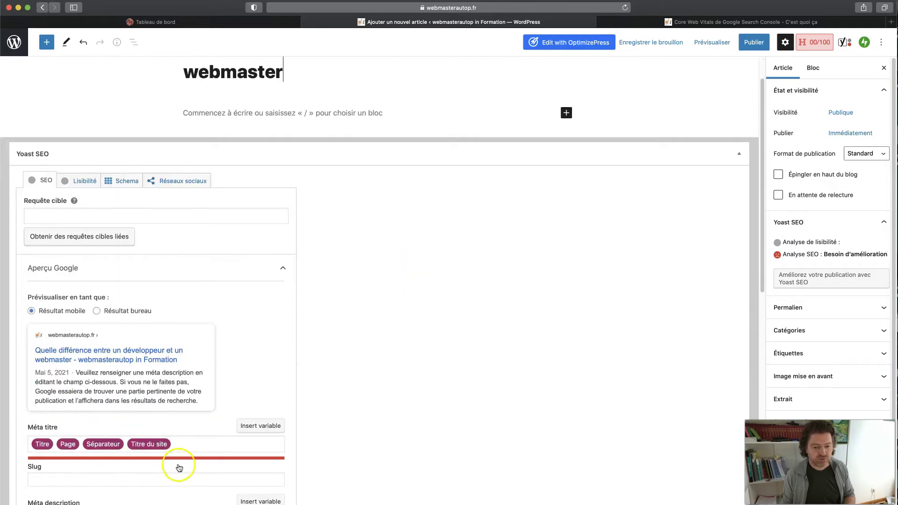
pyautogui.tripleClick(173, 444)
pyautogui.press('super+v')
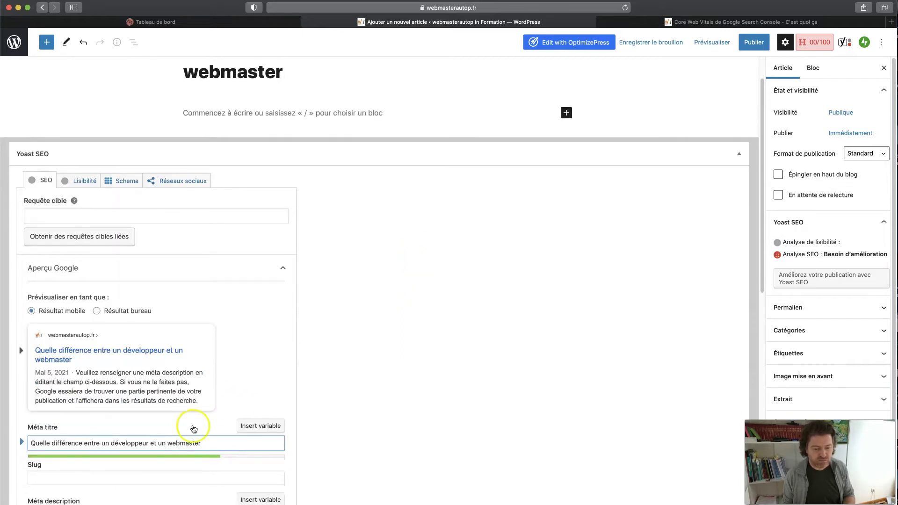
pyautogui.scroll(-2, 293, 392)
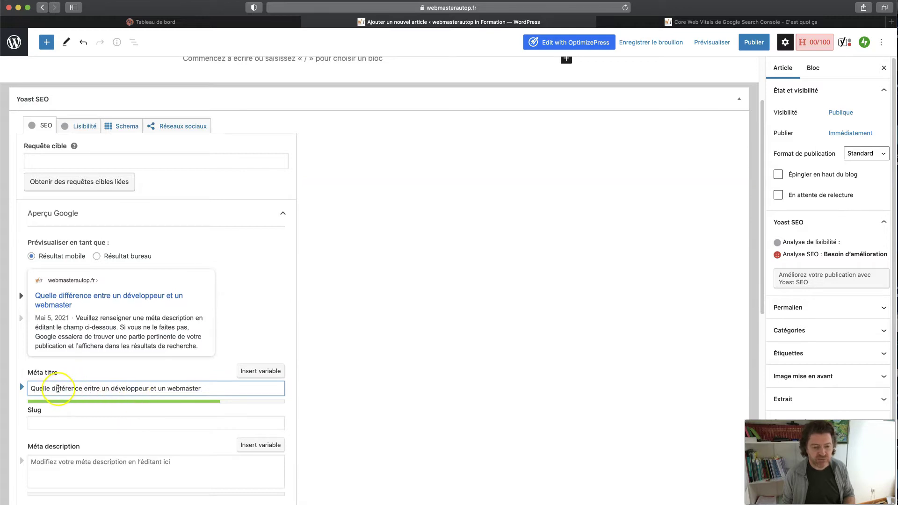
pyautogui.click(41, 387)
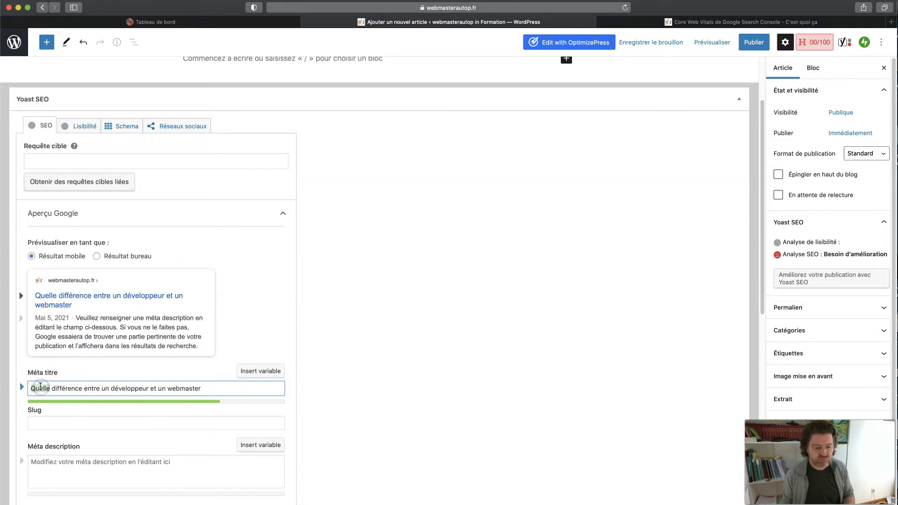
# Set the Yoast SEO focus keyphrase (Requête cible) to "différence entre développeur et webmaster"
pyautogui.scroll(3, 40, 387)
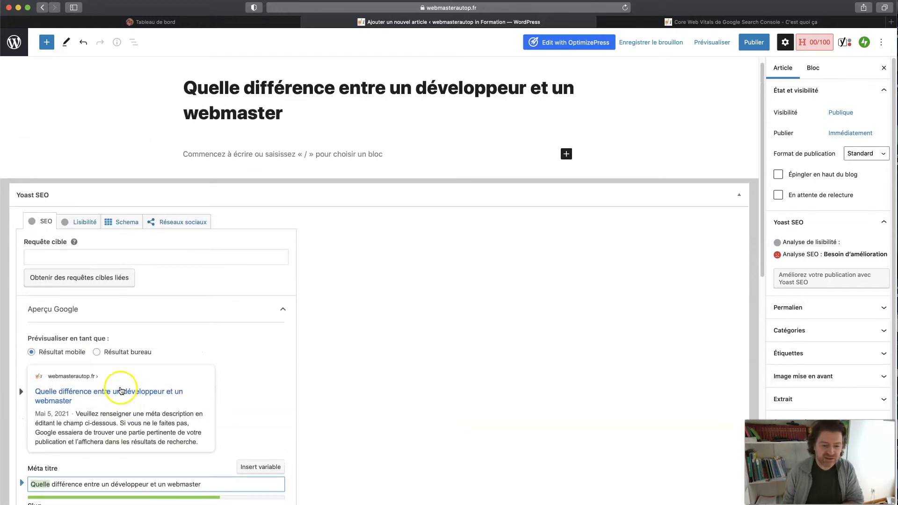
pyautogui.scroll(1, 123, 406)
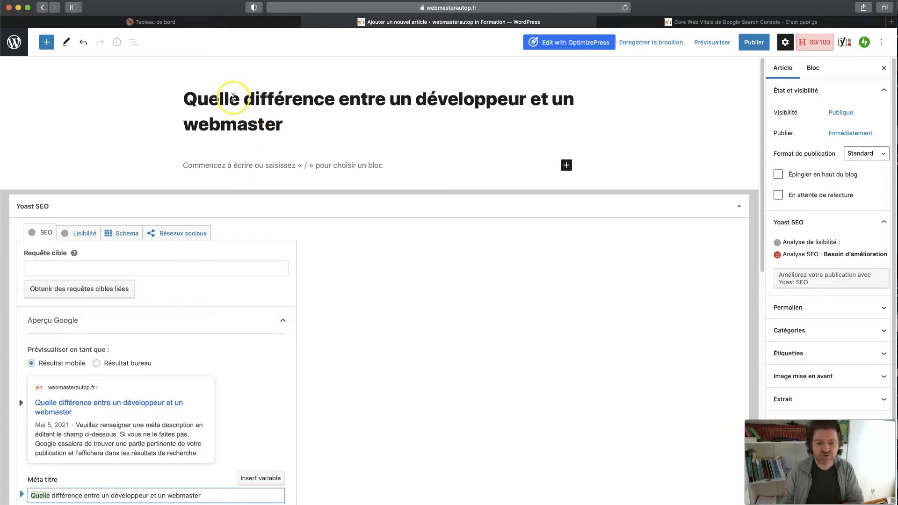
pyautogui.scroll(-3, 360, 417)
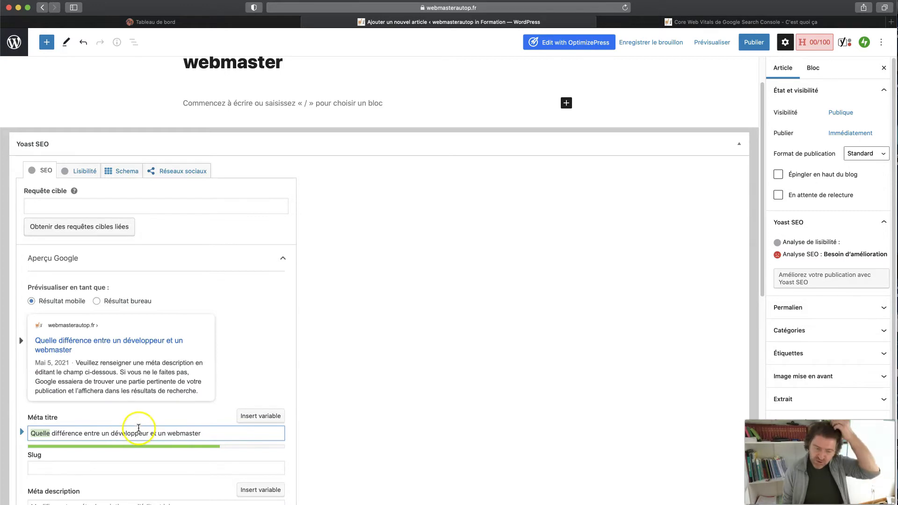
pyautogui.scroll(3, 139, 415)
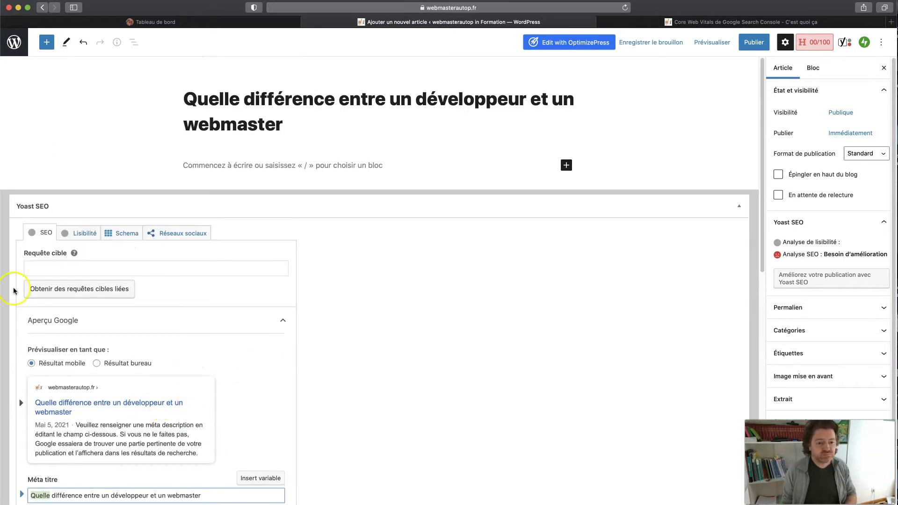
pyautogui.click(55, 268)
pyautogui.write('Quelle différence entre un développeur et un webmaster')
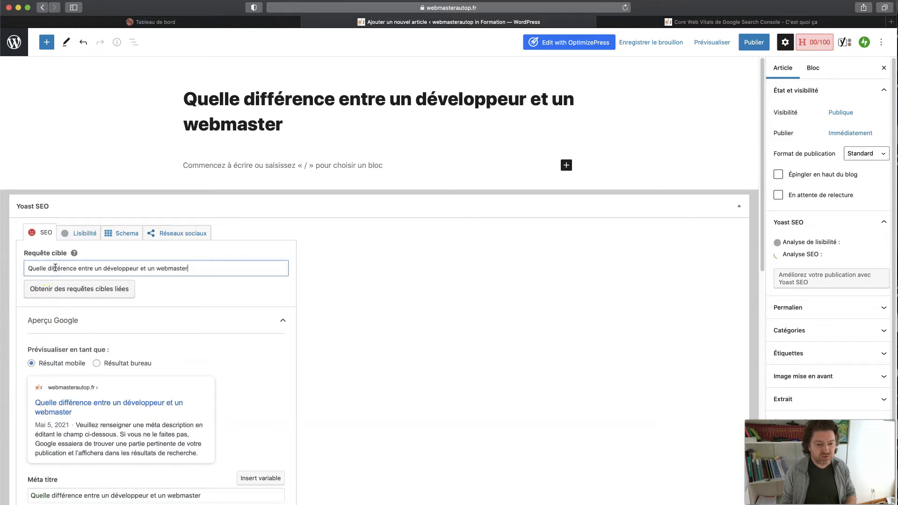
pyautogui.doubleClick(46, 269)
pyautogui.press('BackSpace')
pyautogui.doubleClick(77, 268)
pyautogui.press('BackSpace')
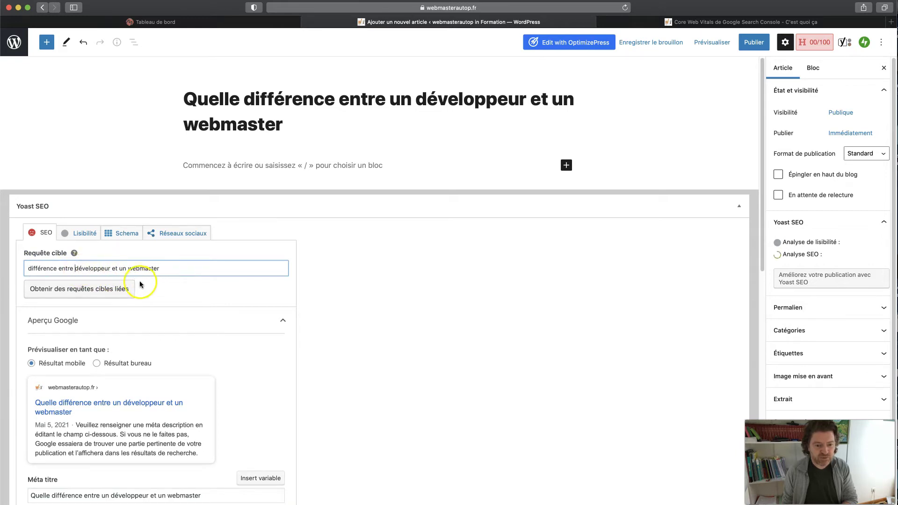
pyautogui.click(126, 268)
pyautogui.press('BackSpace')
pyautogui.press('BackSpace')
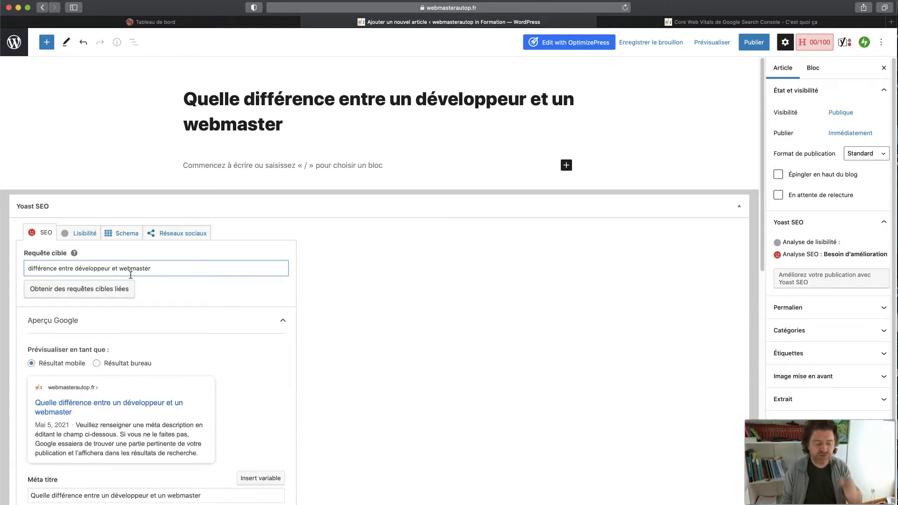
pyautogui.scroll(-5, 374, 357)
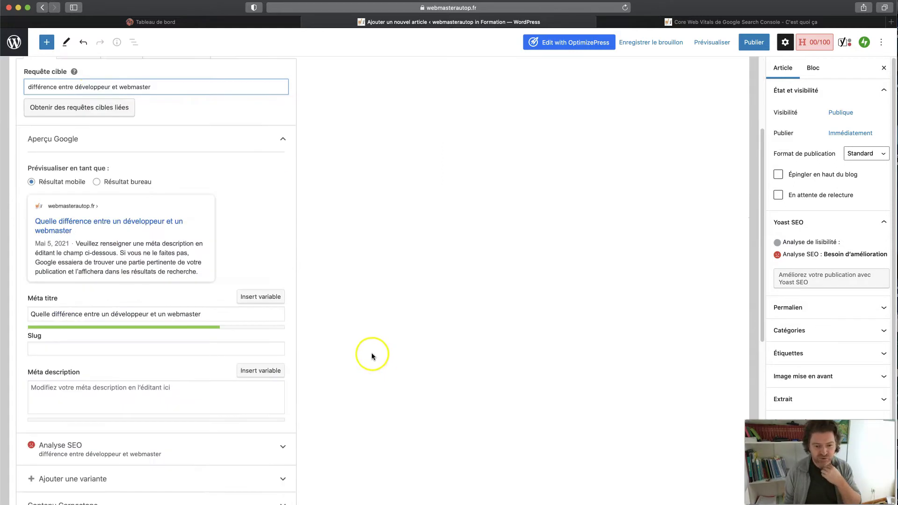
pyautogui.scroll(4, 368, 354)
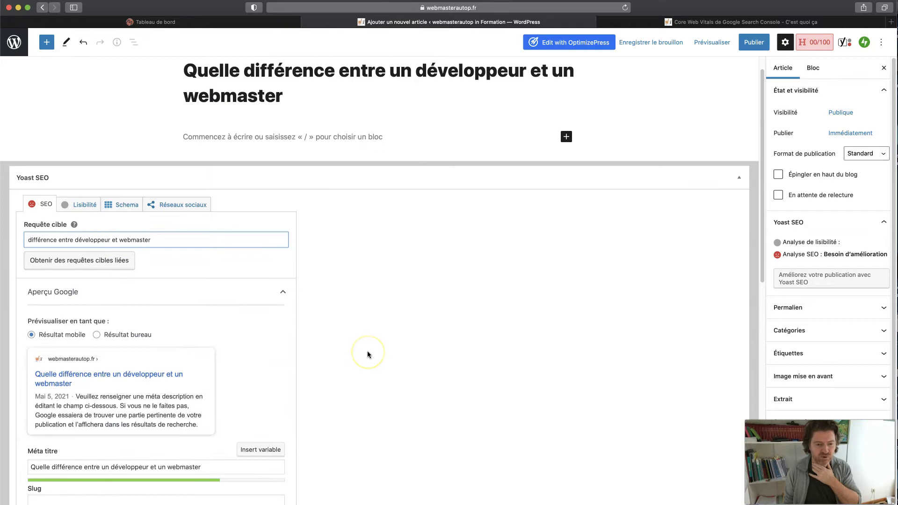
pyautogui.scroll(-4, 367, 355)
pyautogui.scroll(5, 322, 330)
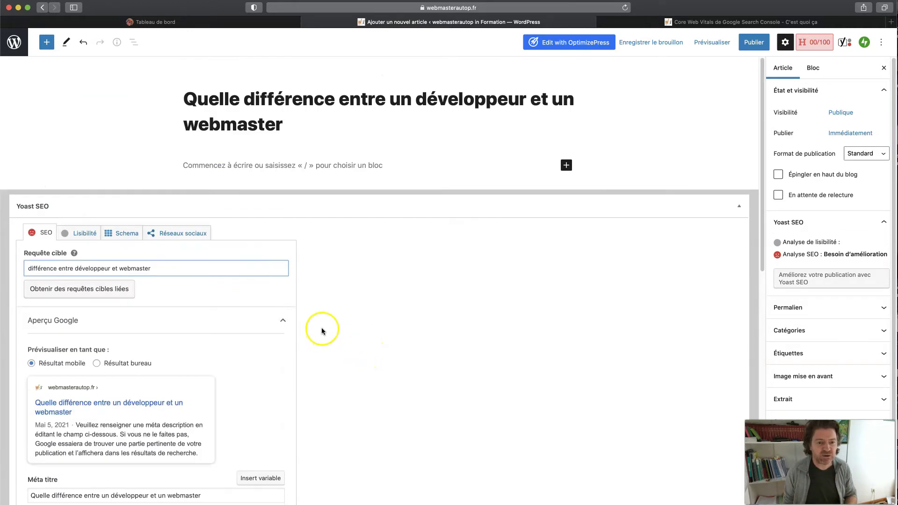
pyautogui.press('super+Tab')
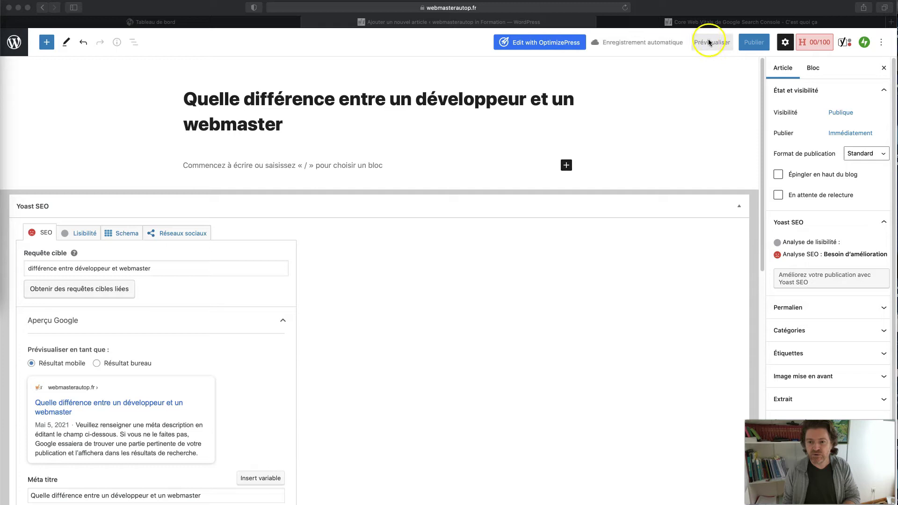
pyautogui.scroll(-15, 554, 293)
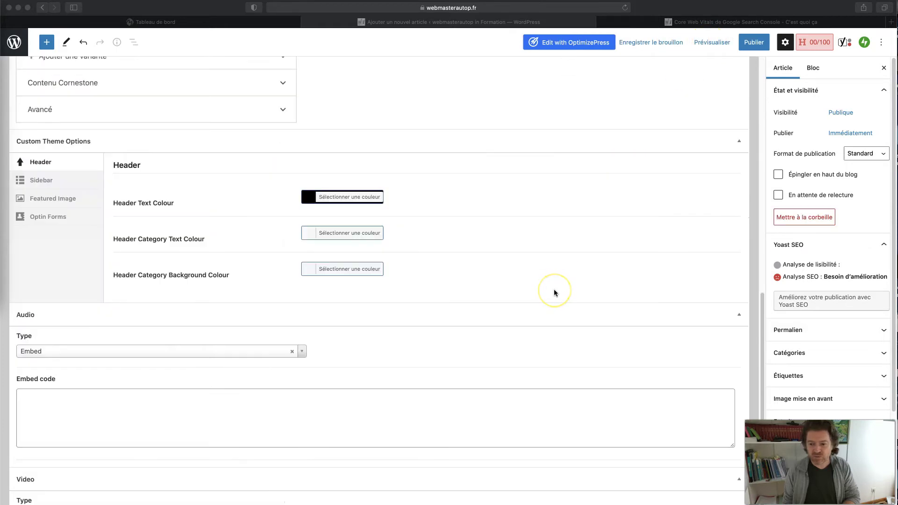
pyautogui.scroll(10, 554, 292)
pyautogui.scroll(7, 554, 293)
# Open the new article for editing with OptimizePress
pyautogui.click(583, 82)
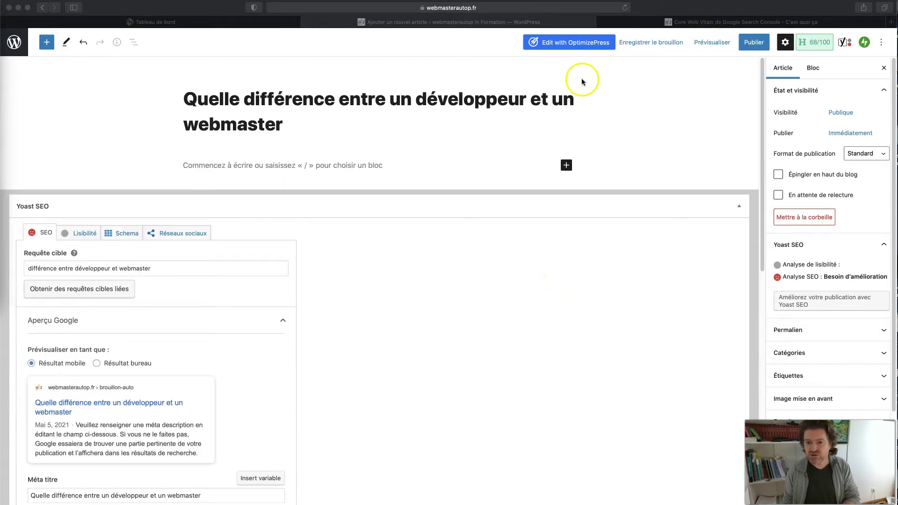
pyautogui.click(576, 43)
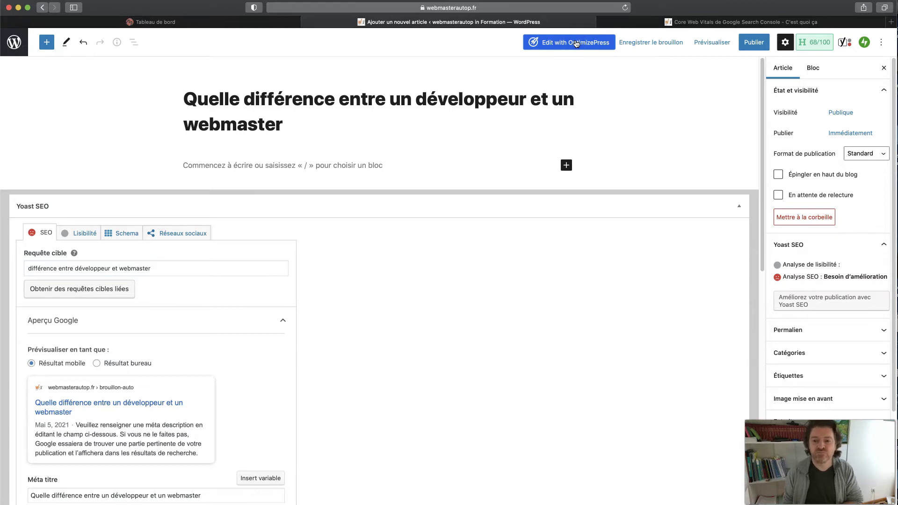
pyautogui.click(576, 43)
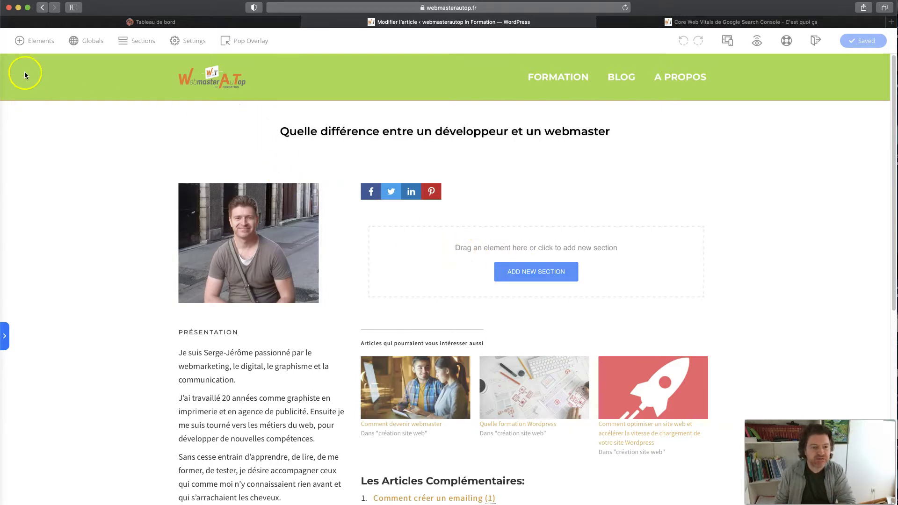
# Add a Headline element to the empty content area beneath the share icons and a Paragraph element directly below it
pyautogui.click(40, 43)
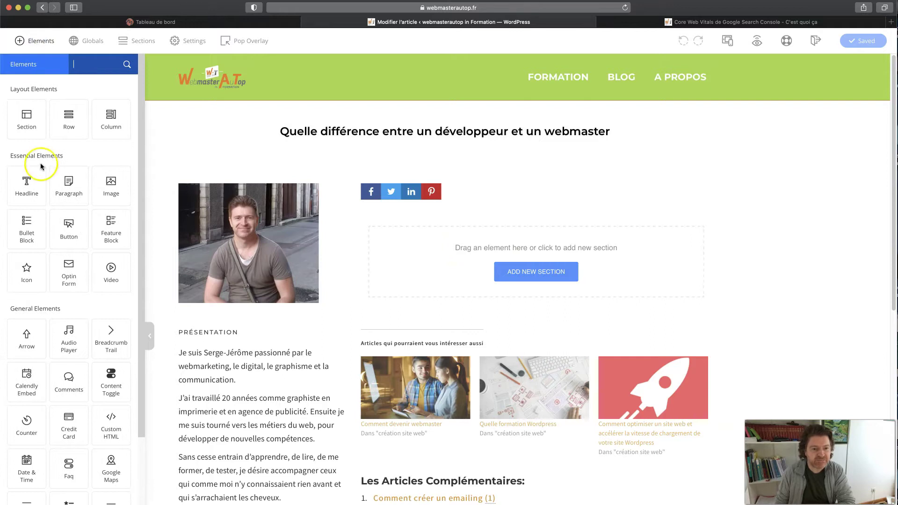
pyautogui.moveTo(27, 182); pyautogui.dragTo(529, 245)
pyautogui.click(19, 41)
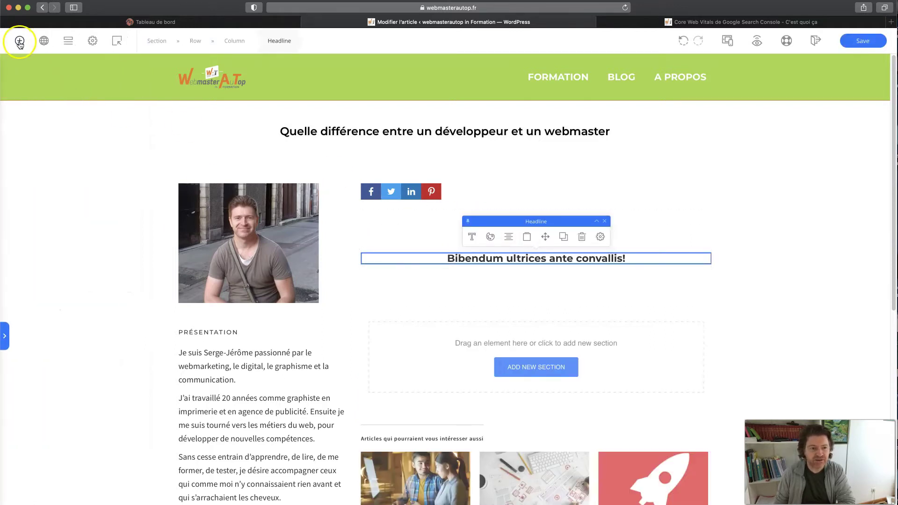
pyautogui.moveTo(24, 183); pyautogui.dragTo(450, 265)
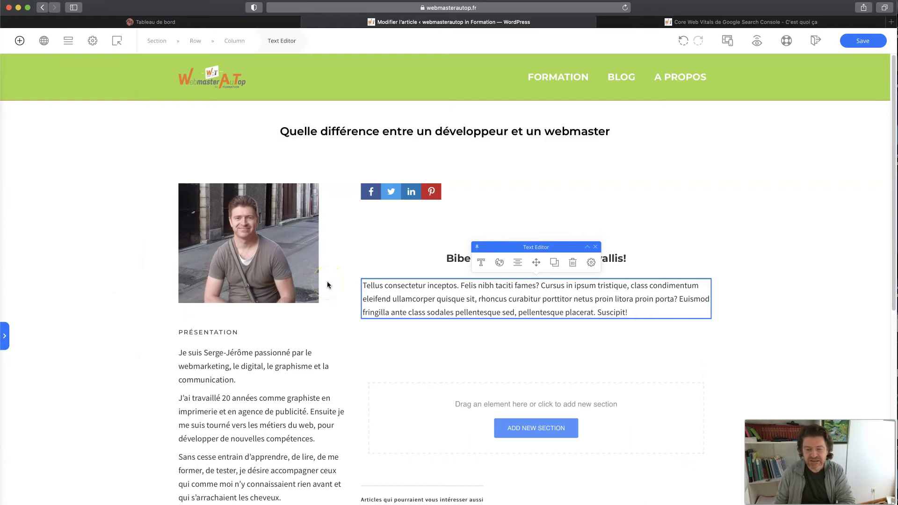
# Examine the image, introduction and heading layout of the published Core Web Vitals article, then return to the article being edited with its headline selected
pyautogui.click(434, 258)
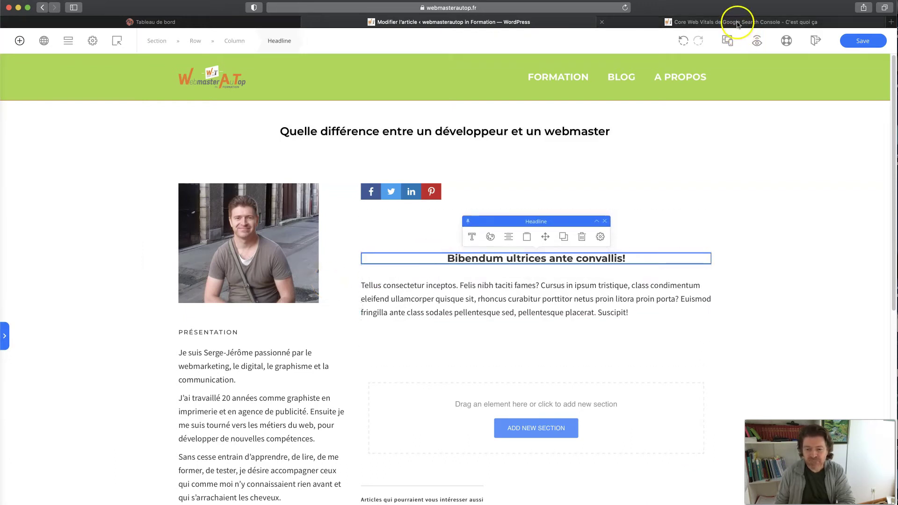
pyautogui.click(682, 23)
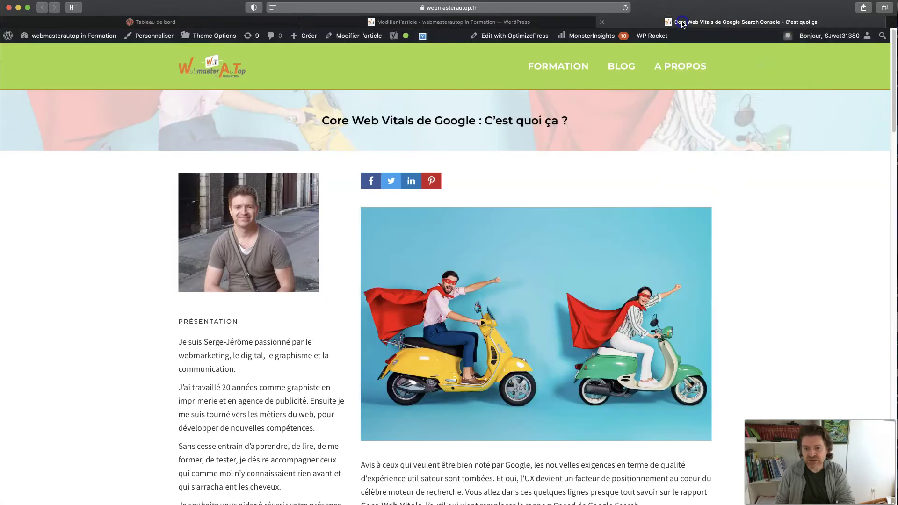
pyautogui.scroll(-3, 628, 291)
pyautogui.scroll(3, 628, 291)
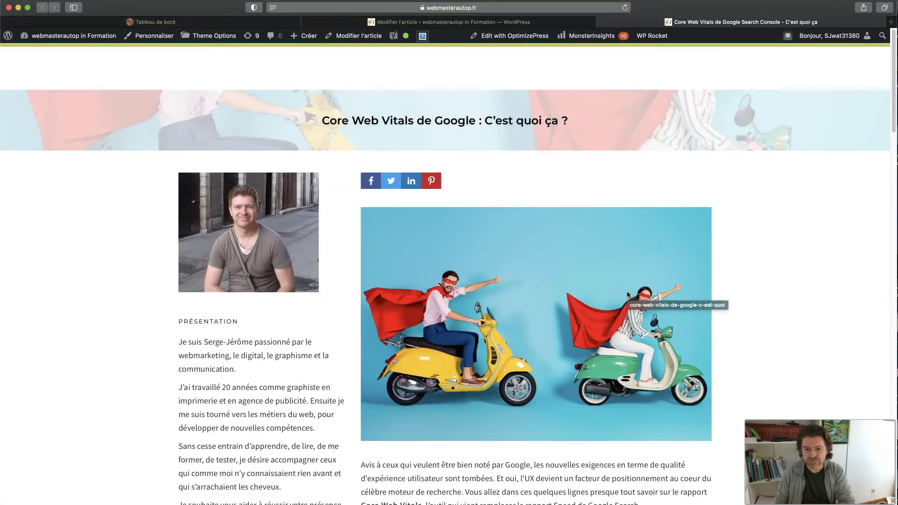
pyautogui.scroll(-5, 628, 294)
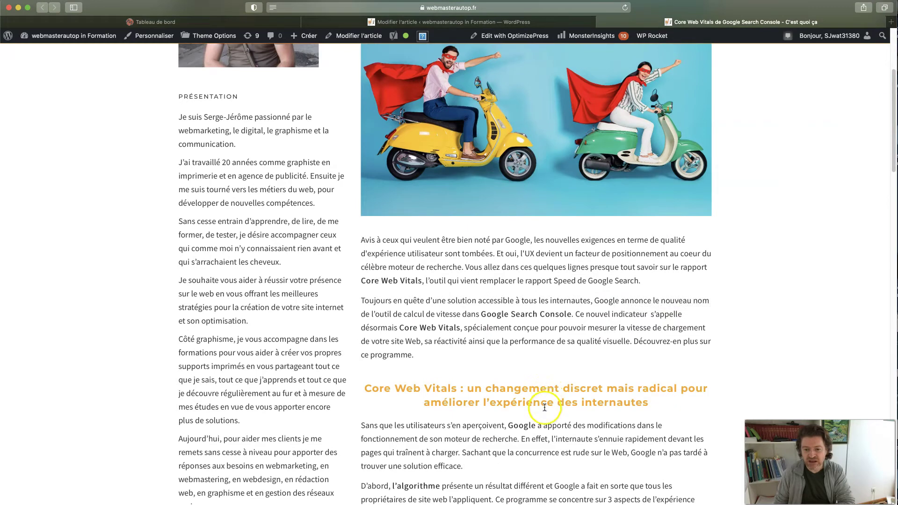
pyautogui.click(537, 23)
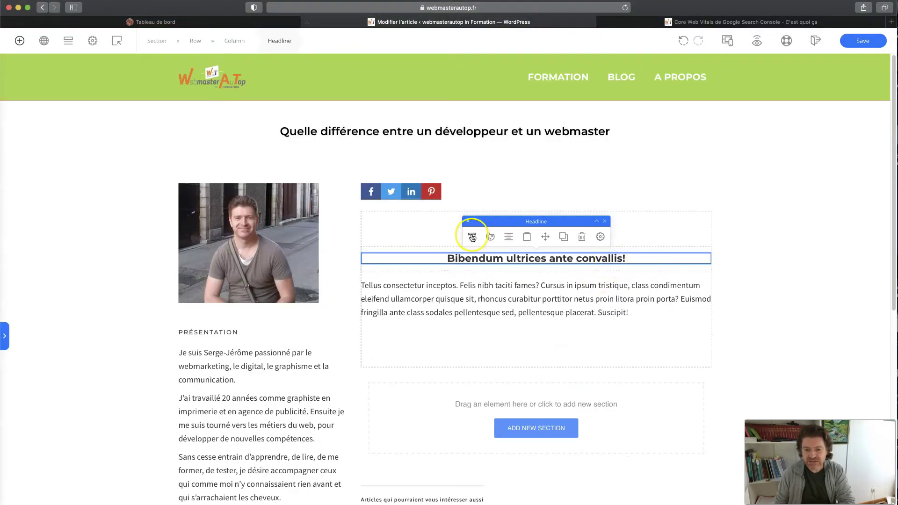
# Try the Headline 3 tag on the placeholder headline and switch it back to Headline 2
pyautogui.click(472, 237)
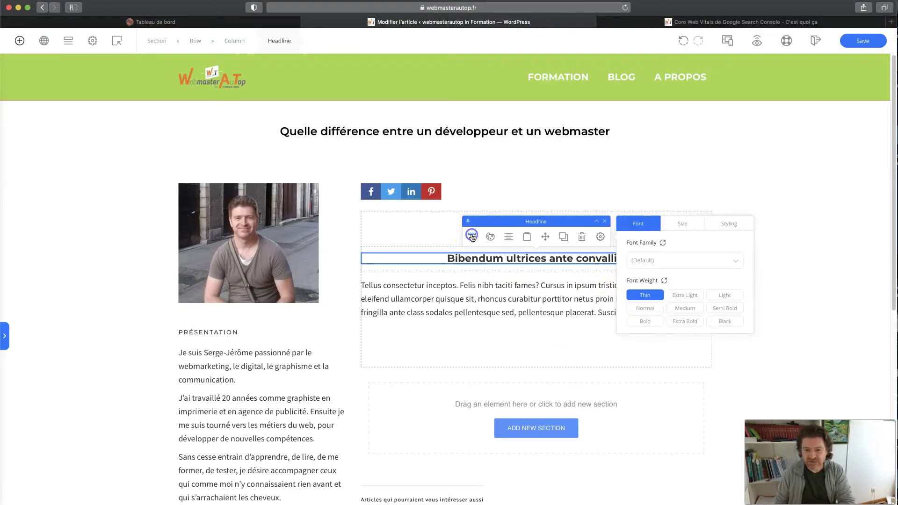
pyautogui.click(684, 226)
pyautogui.click(727, 224)
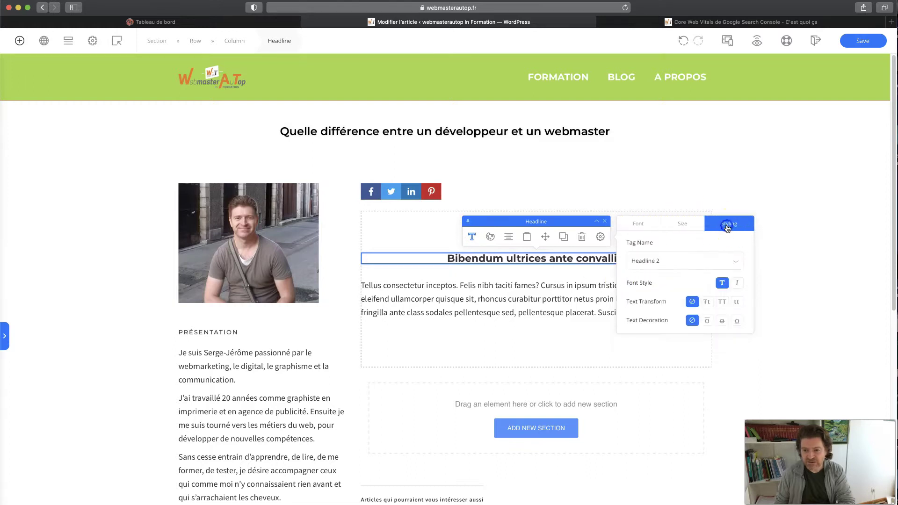
pyautogui.click(661, 262)
pyautogui.click(652, 308)
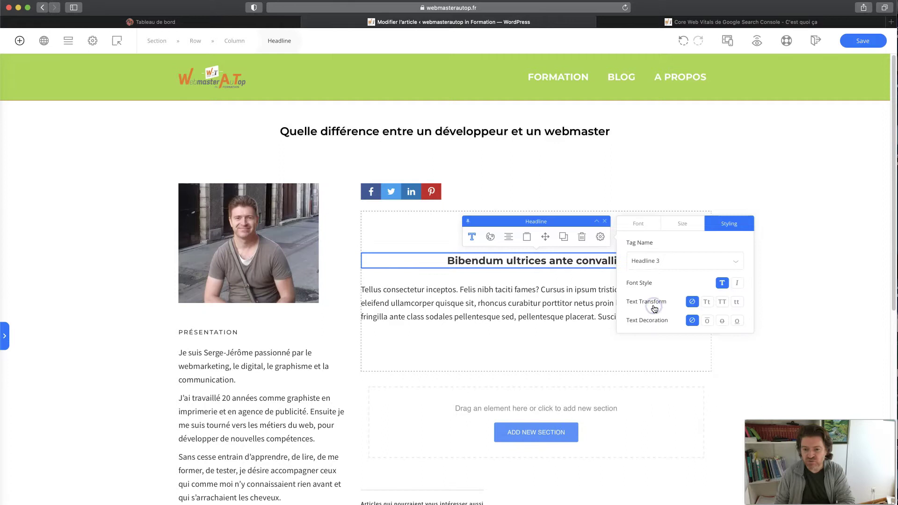
pyautogui.click(651, 269)
pyautogui.click(649, 288)
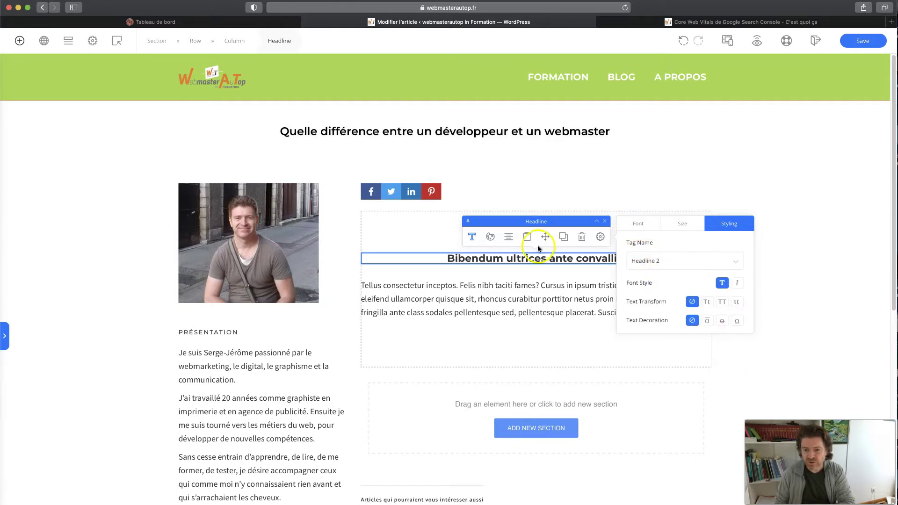
# Set the headline's text colour to a saturated orange
pyautogui.click(490, 236)
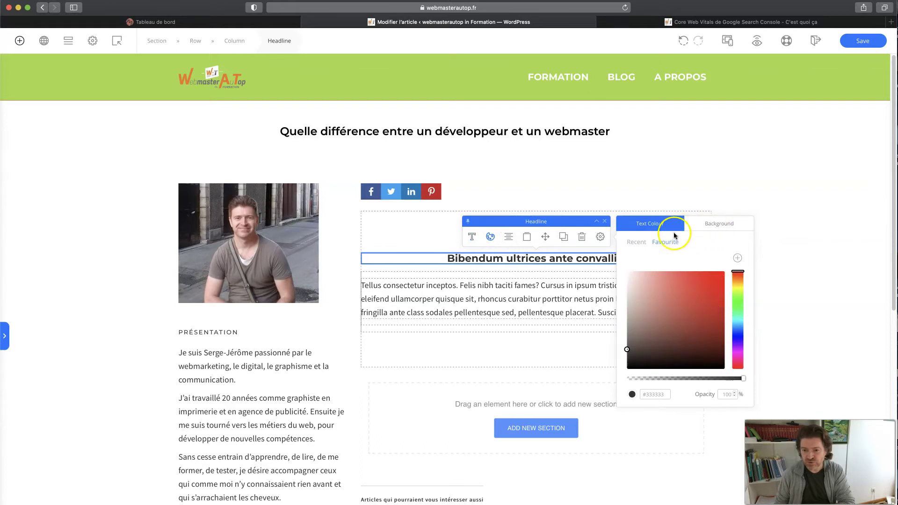
pyautogui.click(637, 243)
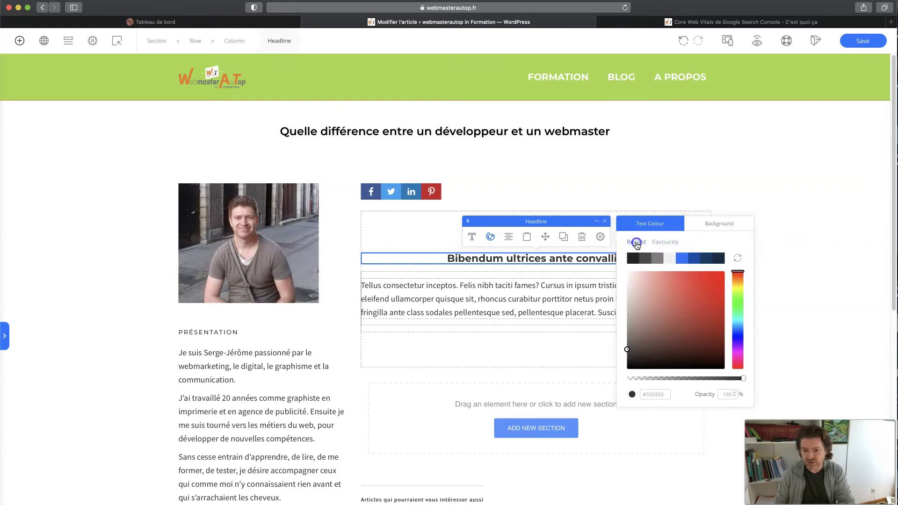
pyautogui.click(666, 243)
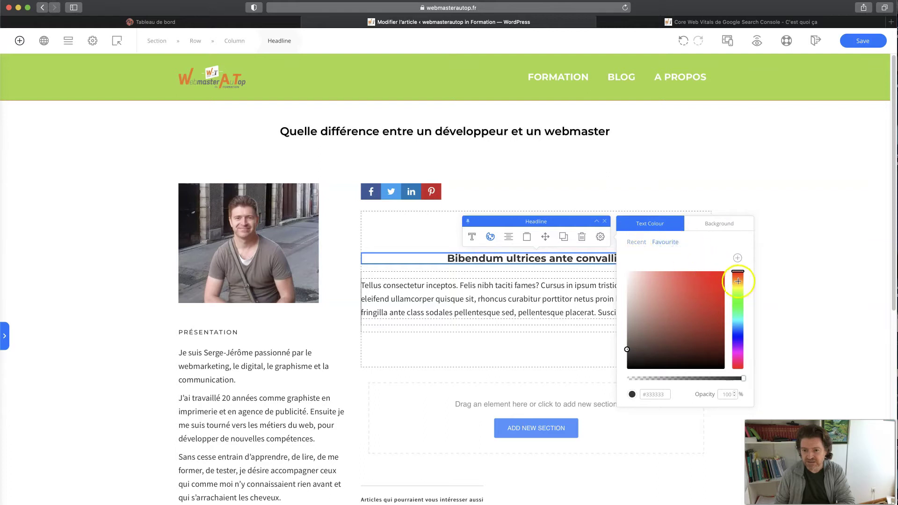
pyautogui.click(664, 246)
pyautogui.click(637, 247)
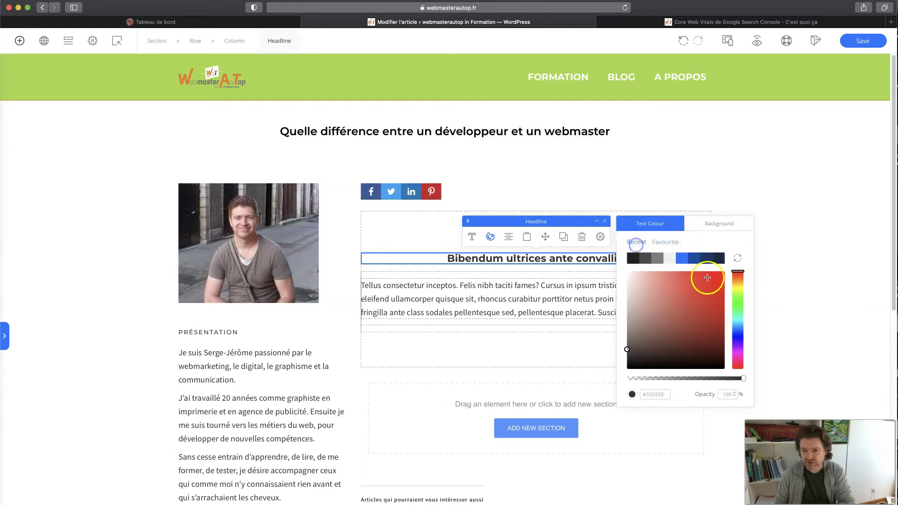
pyautogui.click(741, 280)
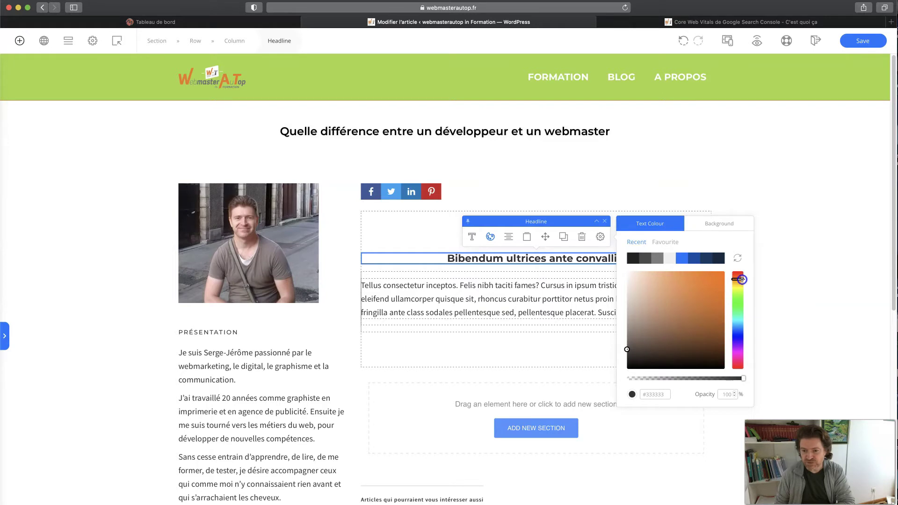
pyautogui.moveTo(741, 283)
pyautogui.mouseDown()
pyautogui.moveTo(736, 273)
pyautogui.moveTo(741, 281)
pyautogui.mouseUp()
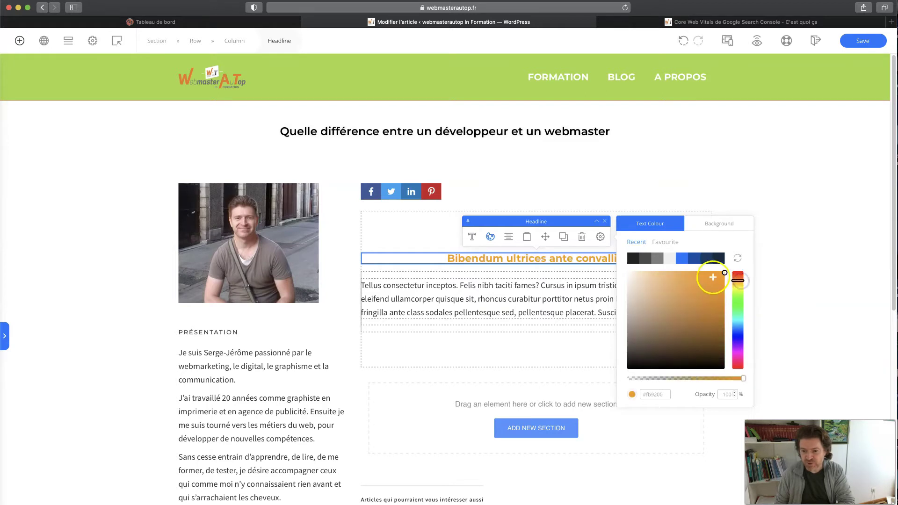
pyautogui.click(725, 276)
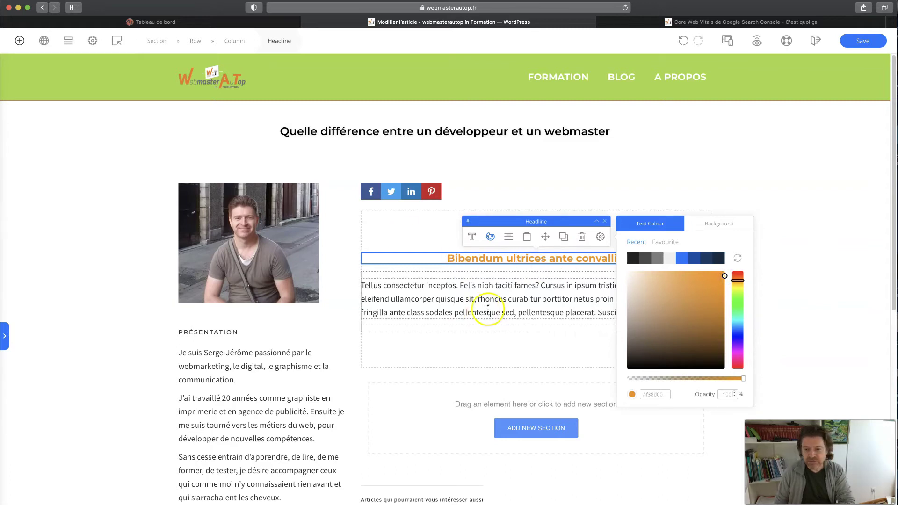
# Try left and right text alignment on the headline and return it to centred
pyautogui.click(508, 237)
pyautogui.click(694, 244)
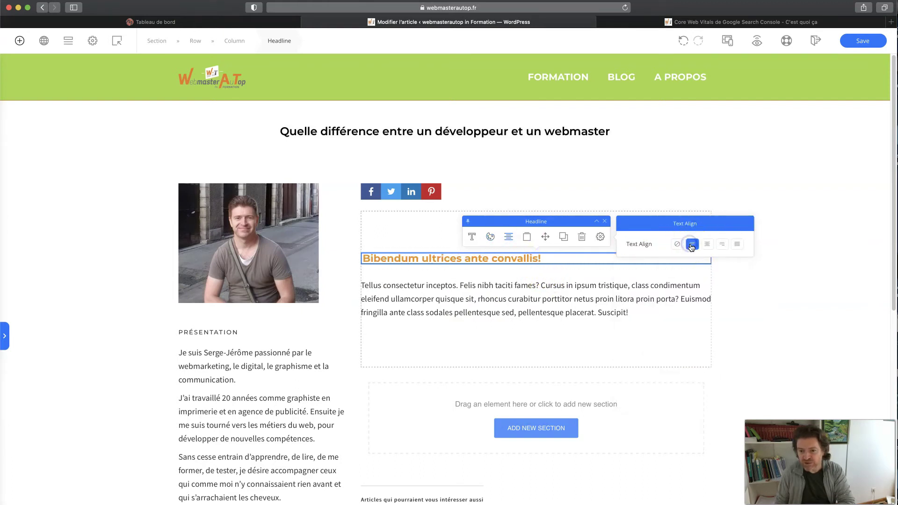
pyautogui.click(723, 244)
pyautogui.click(708, 245)
pyautogui.click(676, 244)
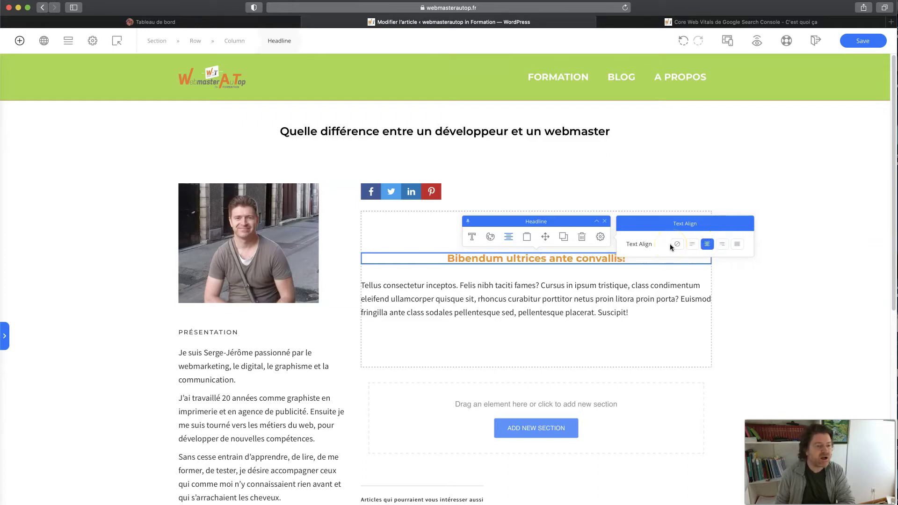
# Move the placeholder paragraph element above the orange headline
pyautogui.click(538, 313)
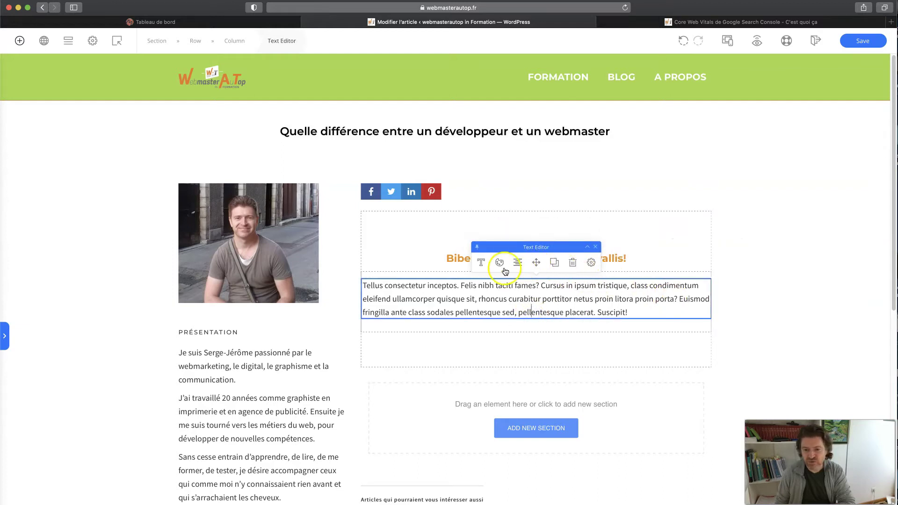
pyautogui.moveTo(536, 263); pyautogui.dragTo(530, 241)
pyautogui.click(501, 267)
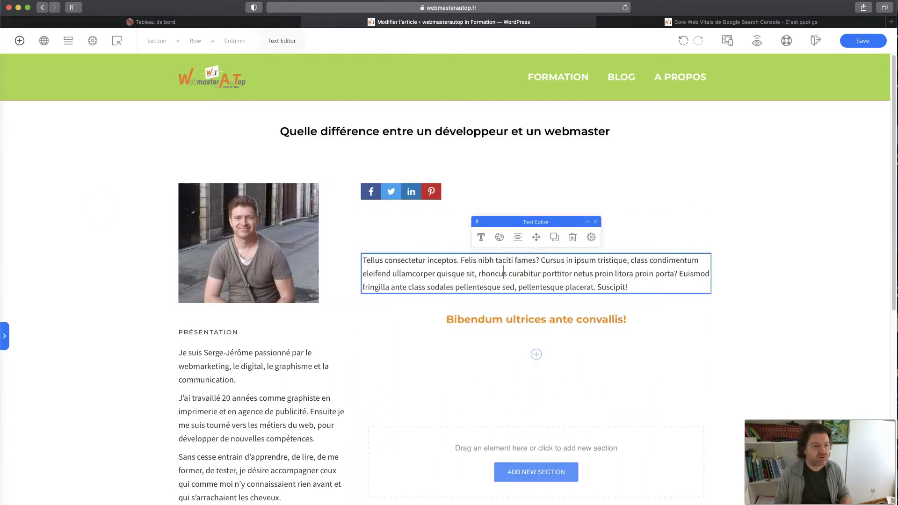
# Replace the placeholder paragraph with the three-paragraph introduction from the other application, beginning "Le monde de l'informatique est en constante évolution"
pyautogui.press('super+Tab')
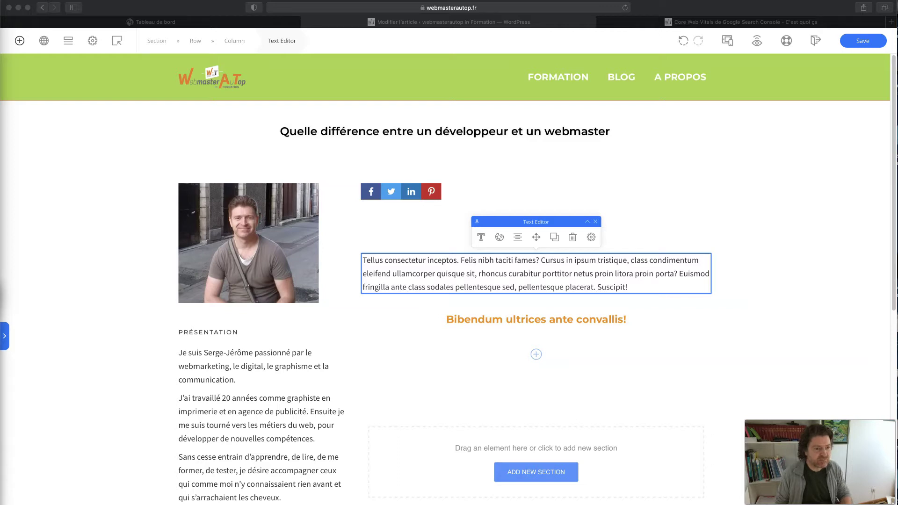
pyautogui.tripleClick(424, 277)
pyautogui.press('super+v')
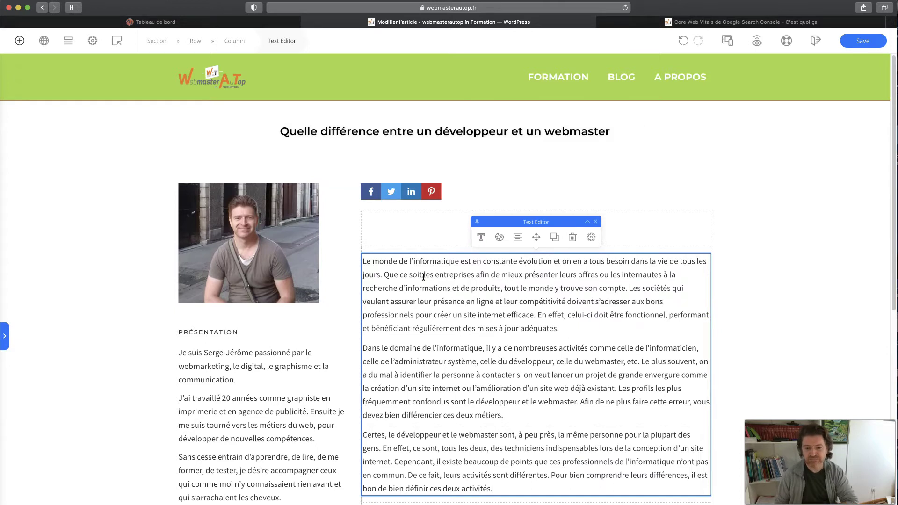
pyautogui.click(758, 246)
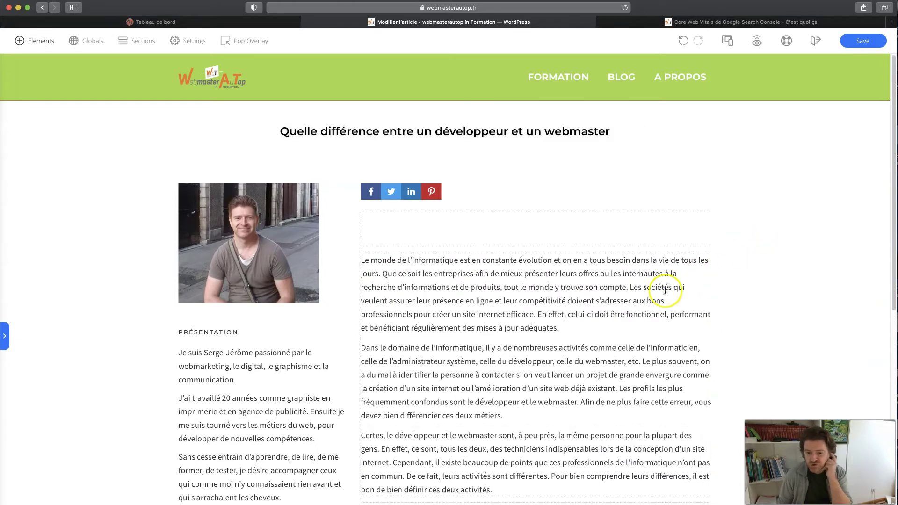
# Try moving the introduction text into the empty space above it and inspect its spacing and advanced positioning settings
pyautogui.click(592, 320)
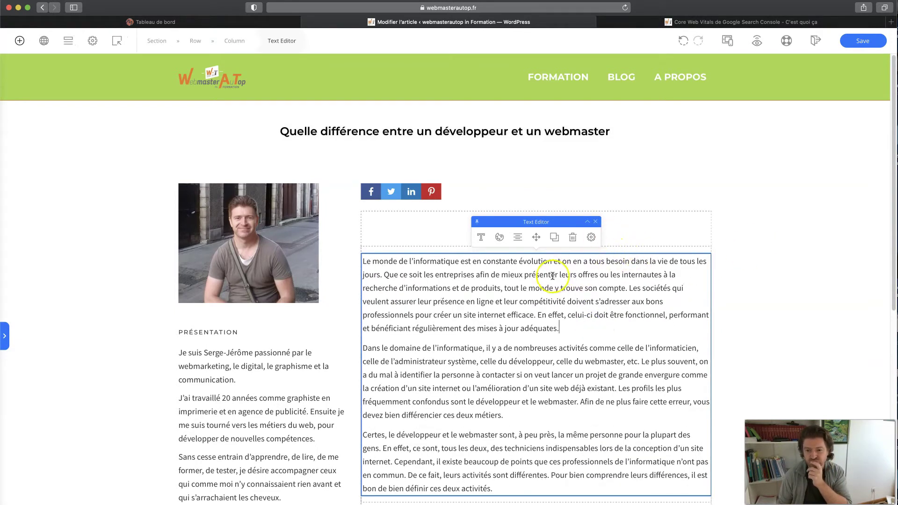
pyautogui.moveTo(536, 237)
pyautogui.mouseDown()
pyautogui.moveTo(526, 206)
pyautogui.moveTo(524, 227)
pyautogui.mouseUp()
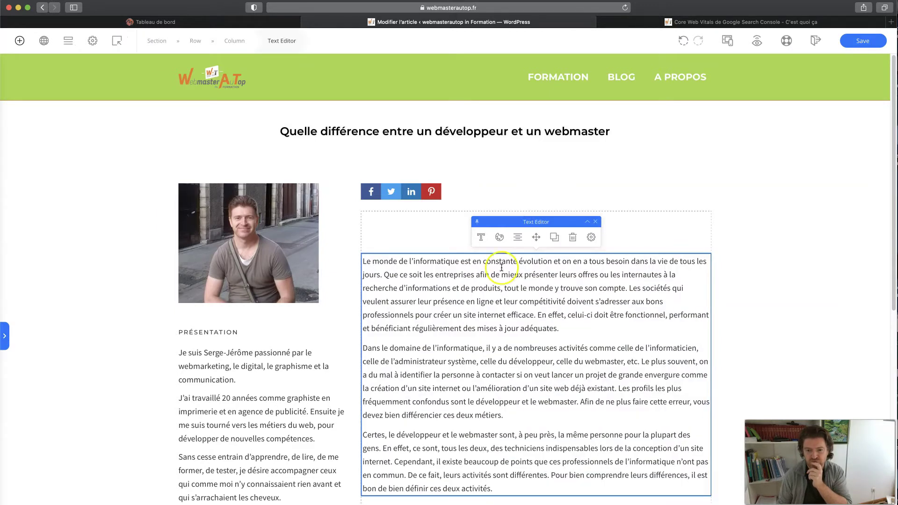
pyautogui.click(514, 271)
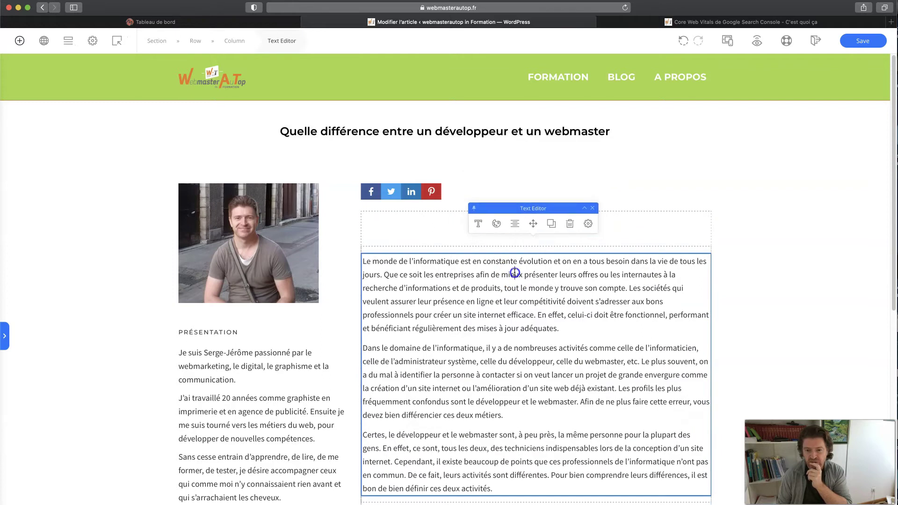
pyautogui.click(591, 237)
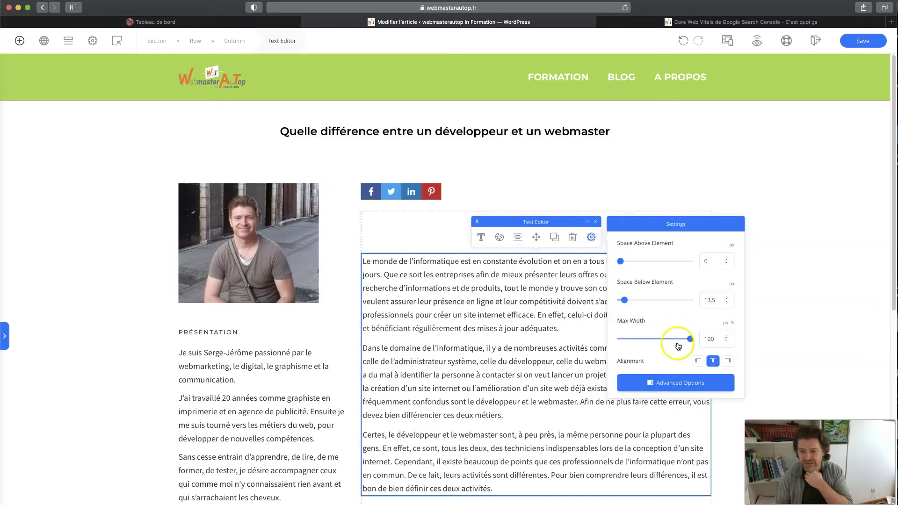
pyautogui.click(681, 381)
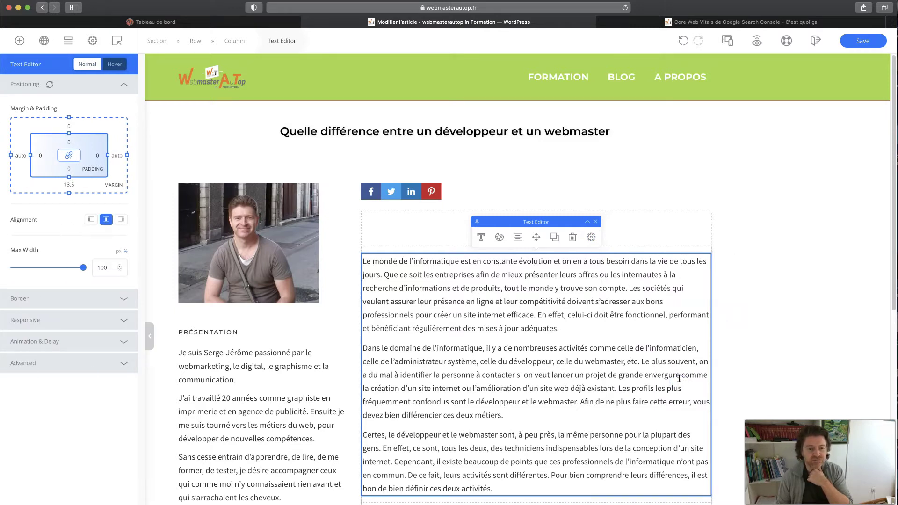
pyautogui.click(595, 223)
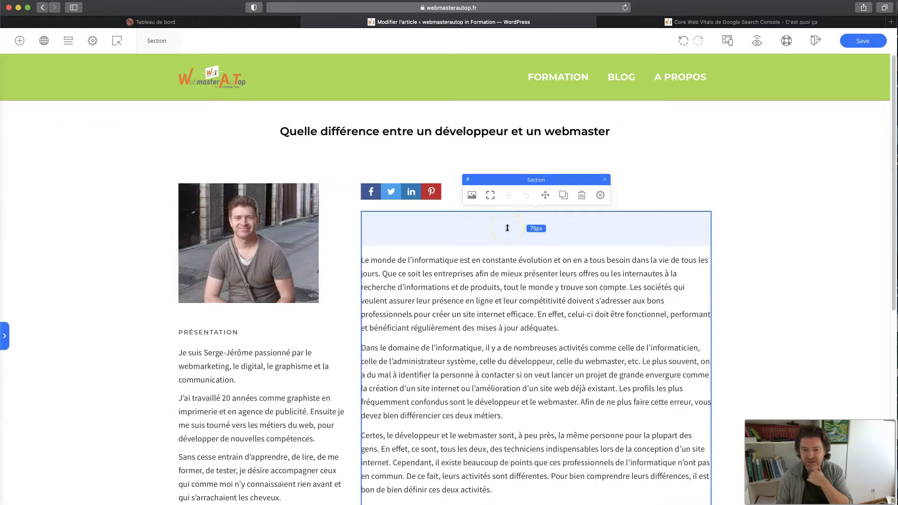
# Set the space above the section containing the introduction to 0 px
pyautogui.click(601, 197)
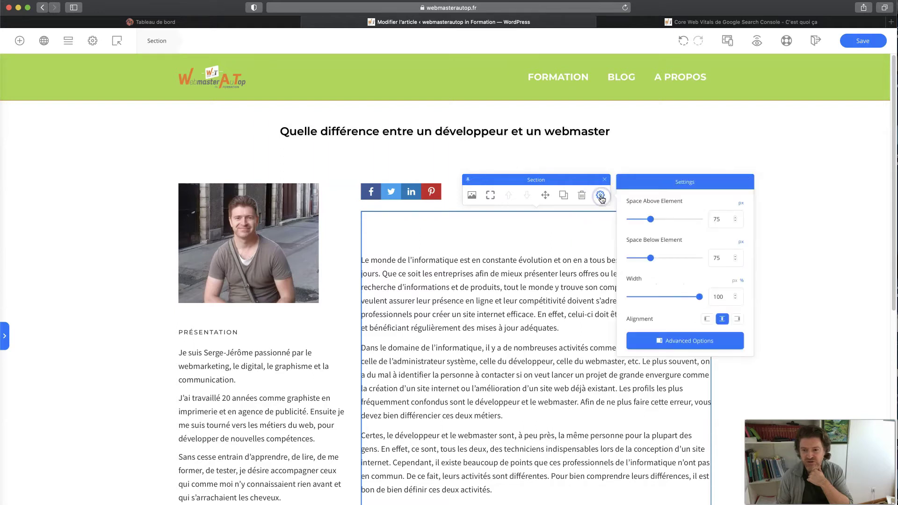
pyautogui.moveTo(639, 217); pyautogui.dragTo(618, 215)
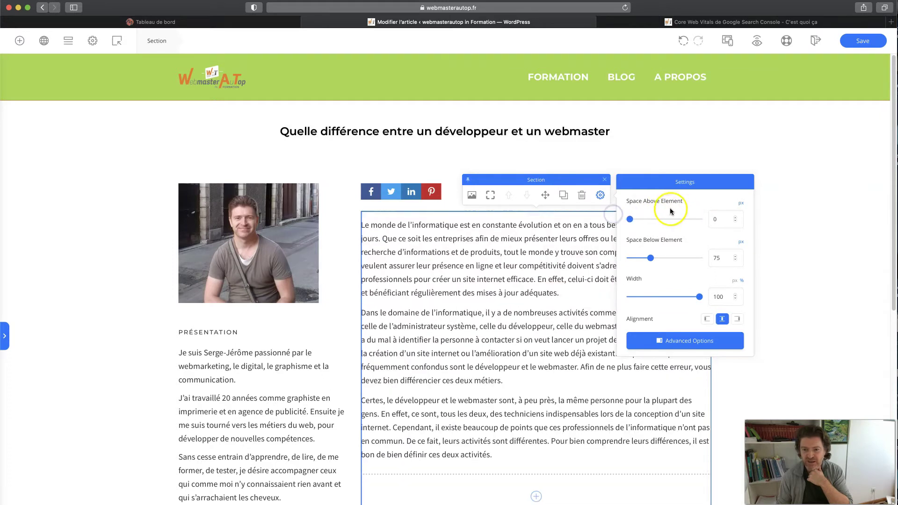
# Reduce the vertical gap between the introduction text and the orange headline below it
pyautogui.click(563, 254)
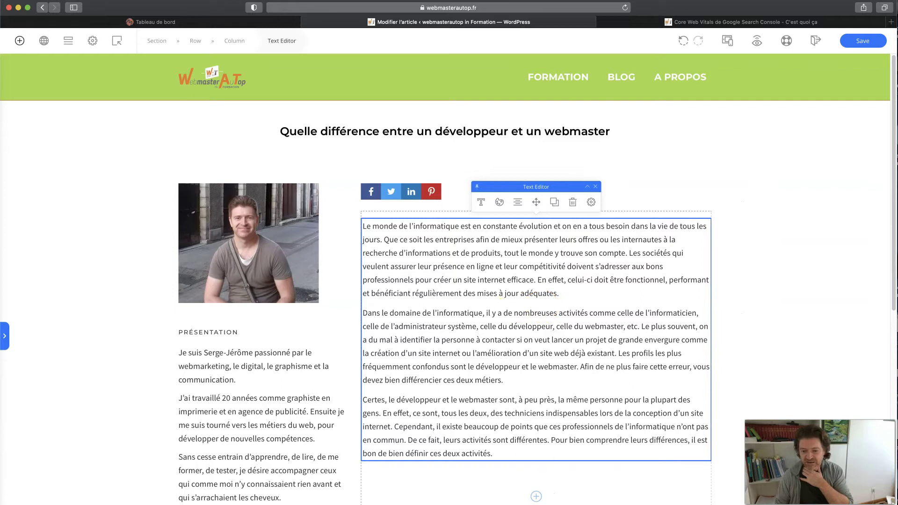
pyautogui.click(552, 504)
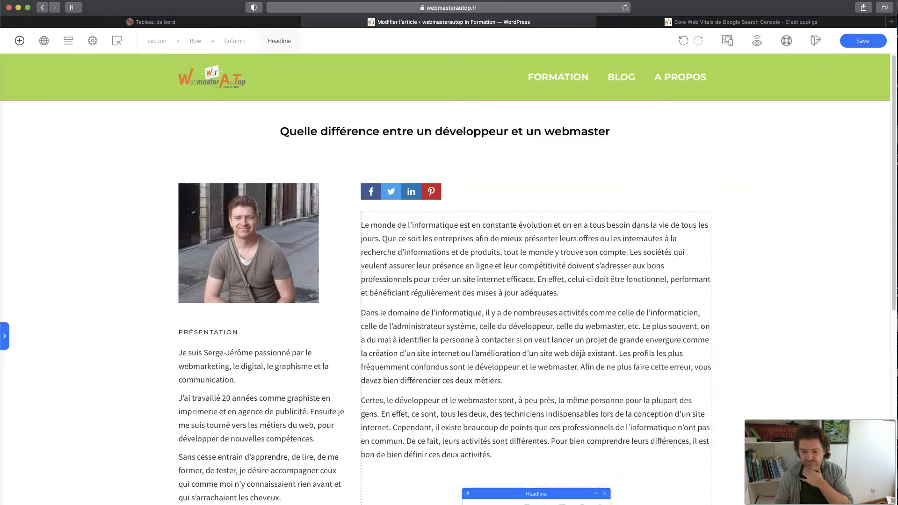
pyautogui.click(503, 338)
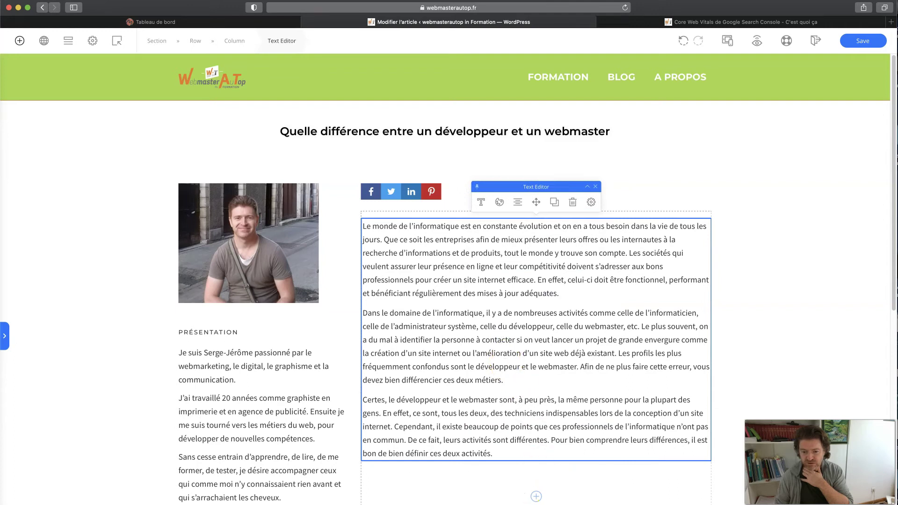
pyautogui.click(537, 503)
pyautogui.moveTo(545, 504); pyautogui.dragTo(541, 479)
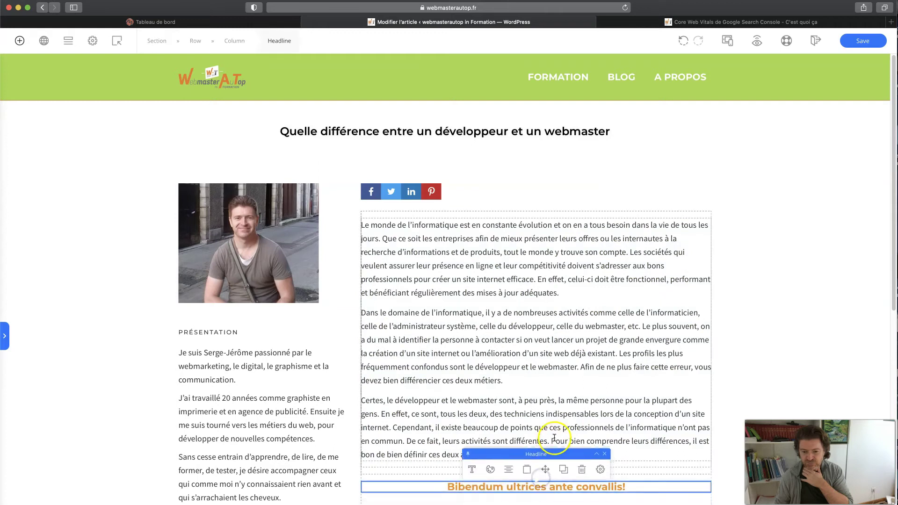
pyautogui.scroll(-3, 552, 435)
pyautogui.moveTo(543, 399); pyautogui.dragTo(542, 398)
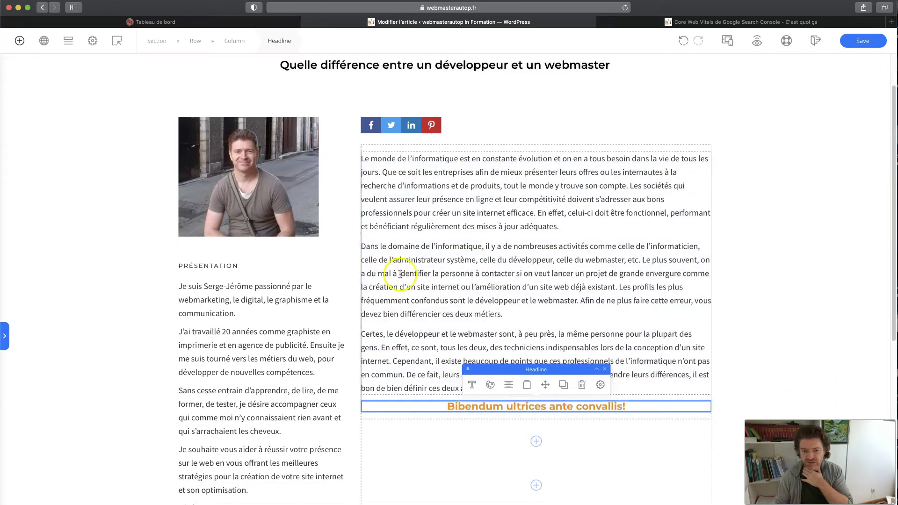
# Start a new introduction paragraph at "Les sociétés qui veulent", and try and remove a paragraph break before "Les profils les plus"
pyautogui.click(499, 218)
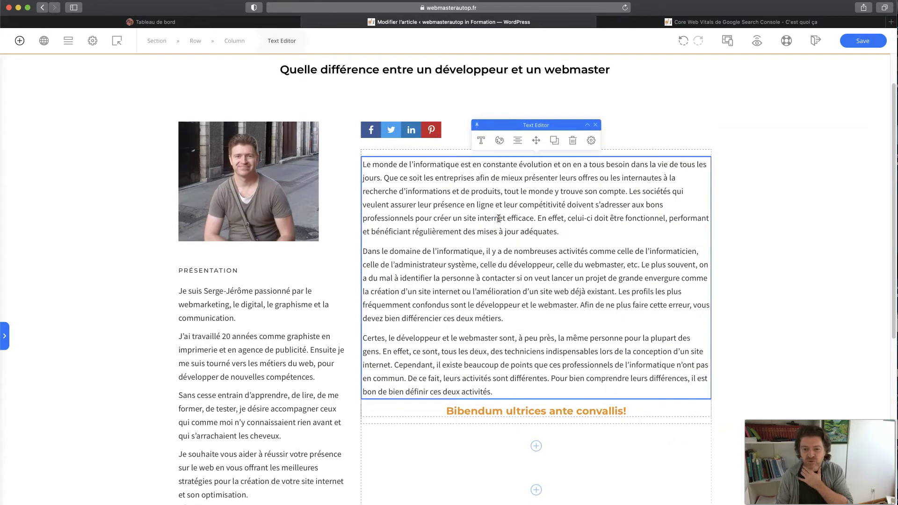
pyautogui.click(630, 191)
pyautogui.press('Return')
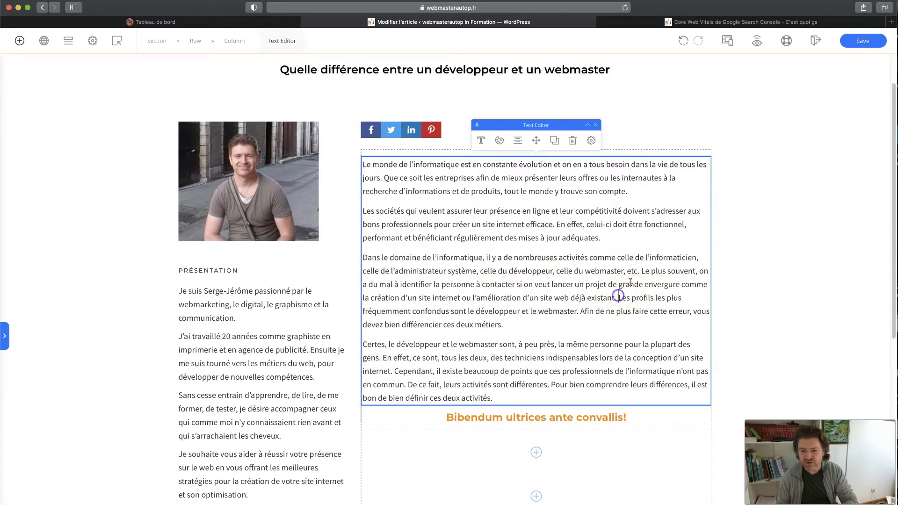
pyautogui.press('Return')
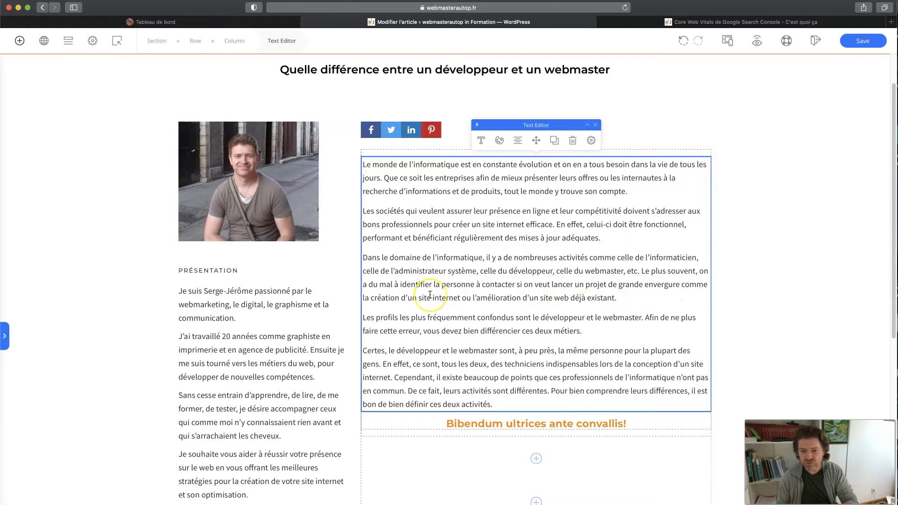
pyautogui.press('BackSpace')
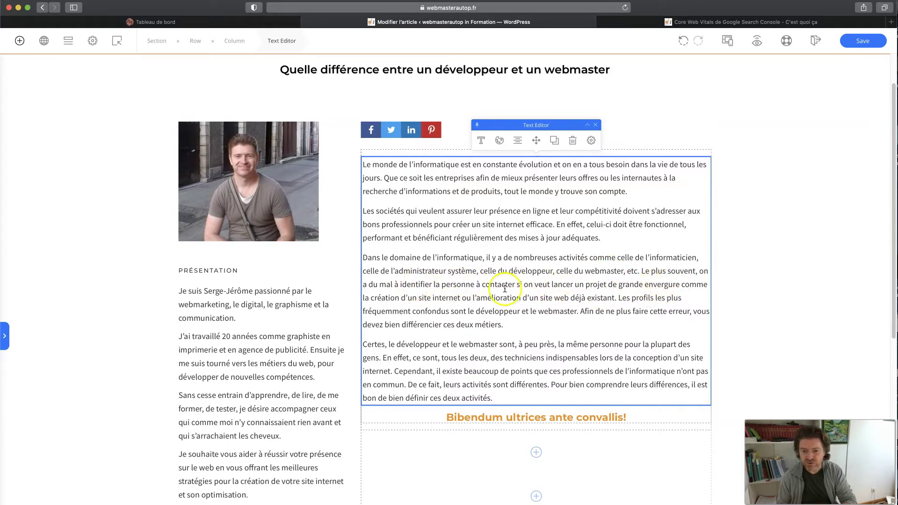
# Start new introduction paragraphs at "Les profils les plus" and at "Cependant, il existe beaucoup"
pyautogui.press('Return')
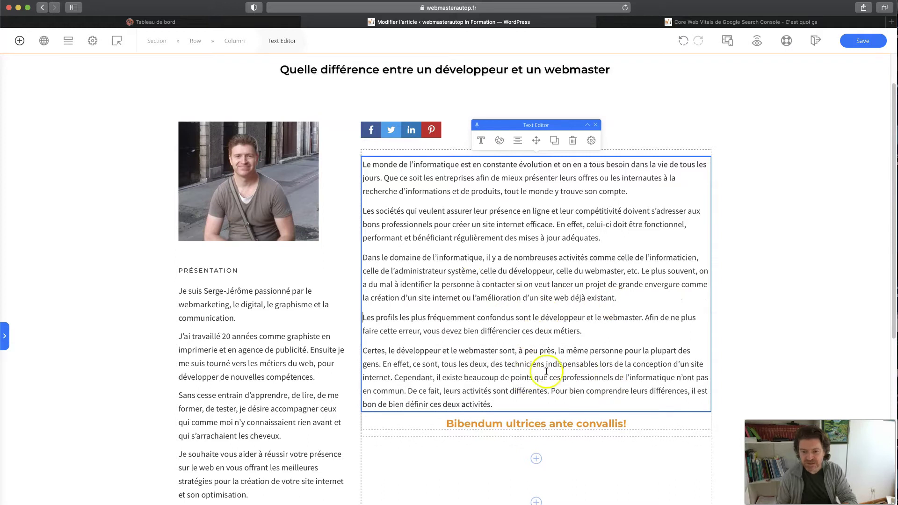
pyautogui.click(395, 375)
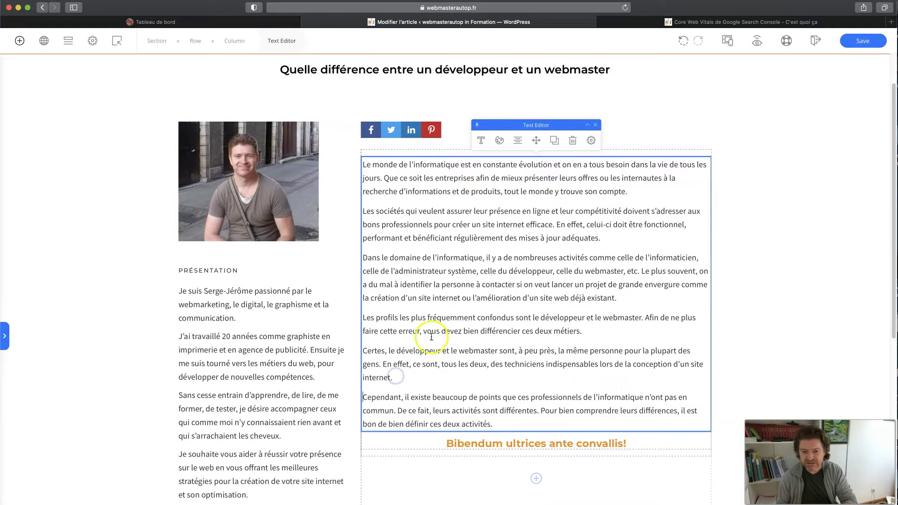
pyautogui.press('Return')
pyautogui.scroll(-2, 446, 330)
pyautogui.scroll(1, 449, 327)
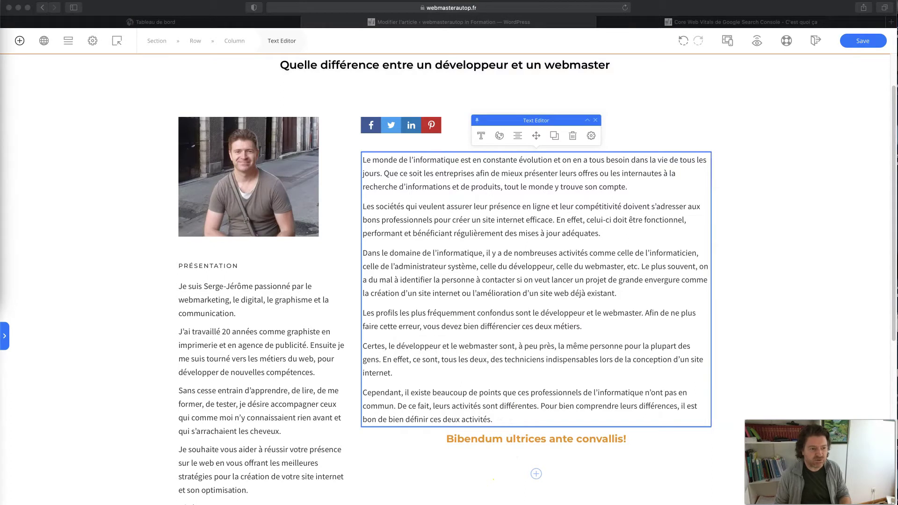
# Replace the orange headline below the introduction with "Le développeur" and save the page
pyautogui.click(489, 437)
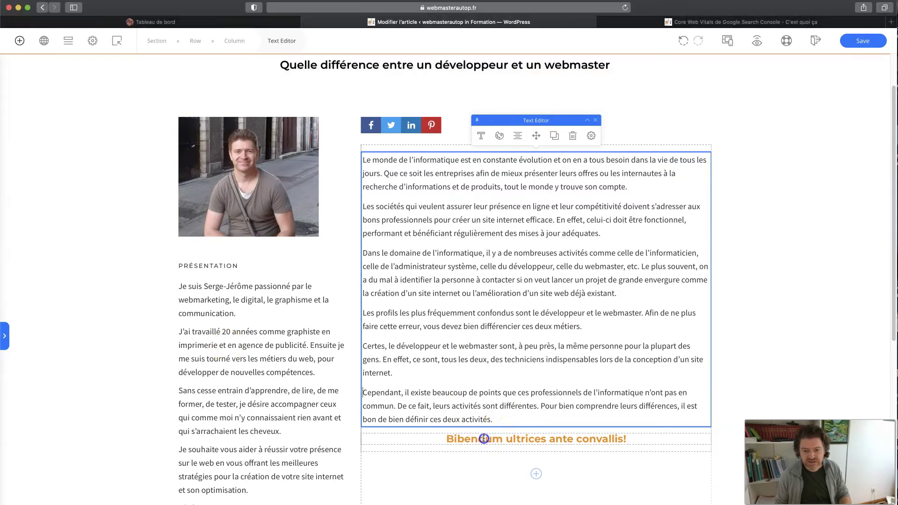
pyautogui.tripleClick(487, 439)
pyautogui.write('Le développeur')
pyautogui.press('BackSpace')
pyautogui.scroll(-2, 444, 325)
pyautogui.scroll(-3, 449, 322)
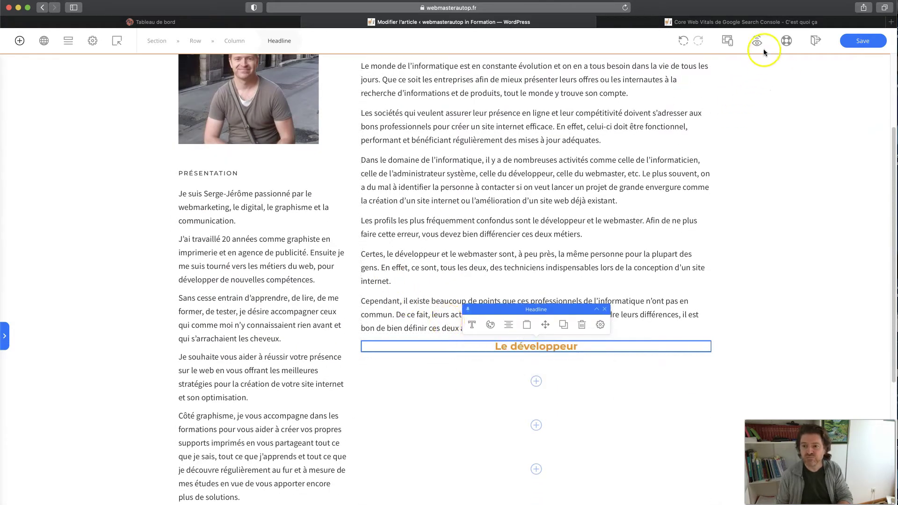
pyautogui.click(861, 43)
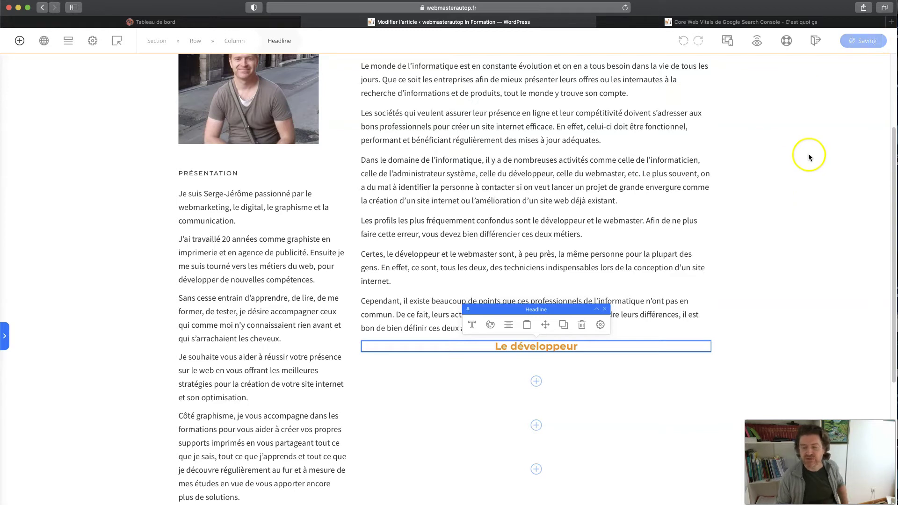
# Switch to the mobile device preview and set the width of the row containing the introduction to 2000 px
pyautogui.scroll(2, 796, 172)
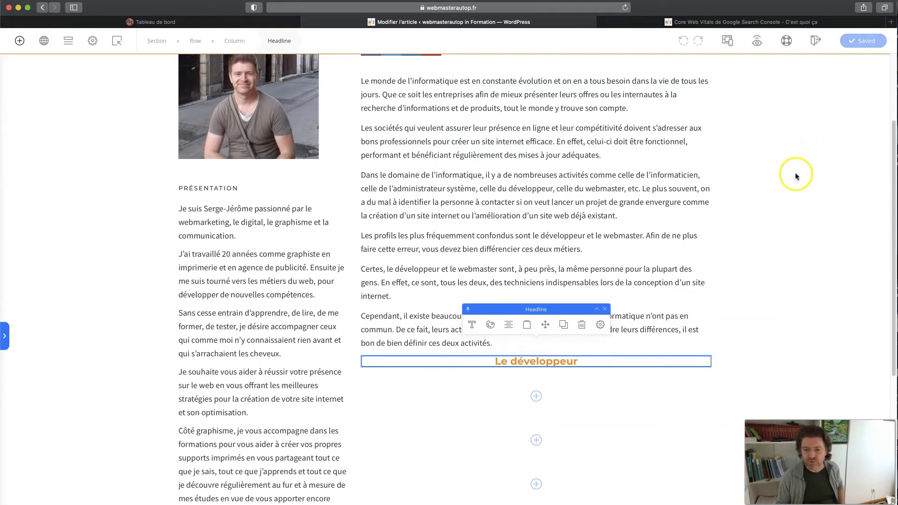
pyautogui.click(678, 132)
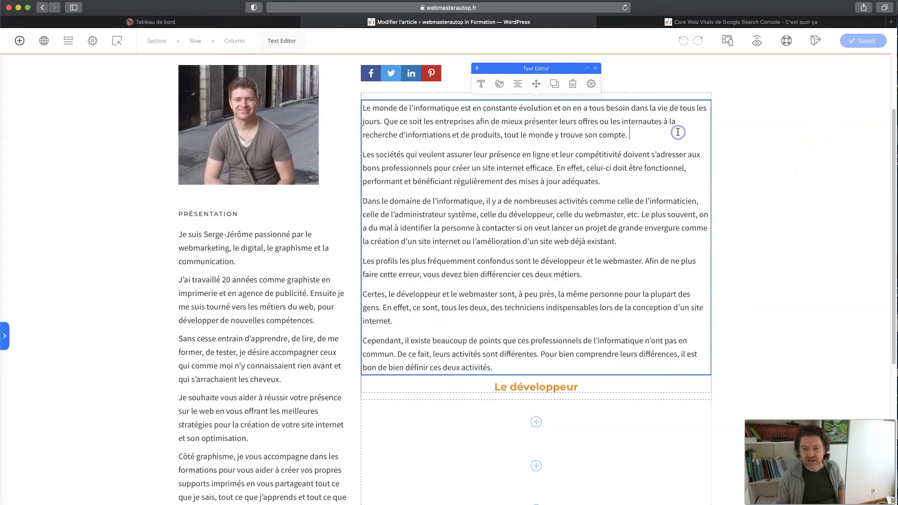
pyautogui.click(728, 42)
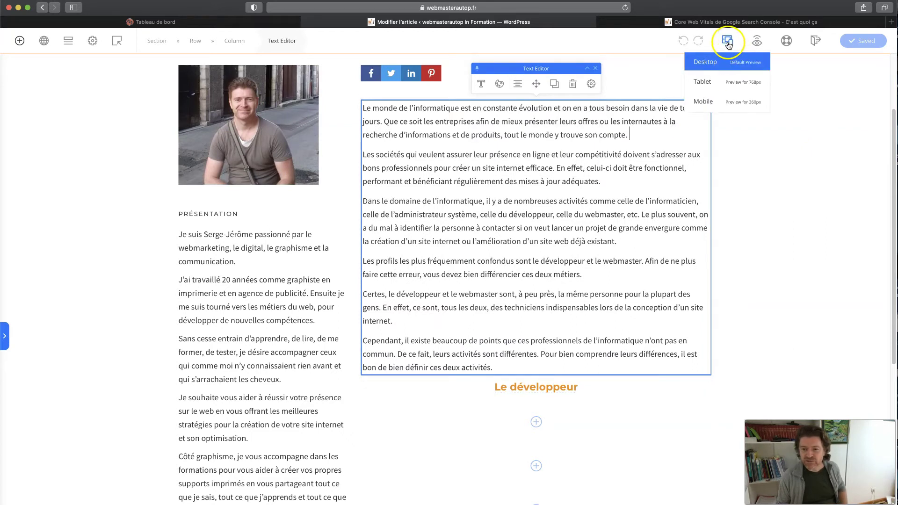
pyautogui.click(721, 102)
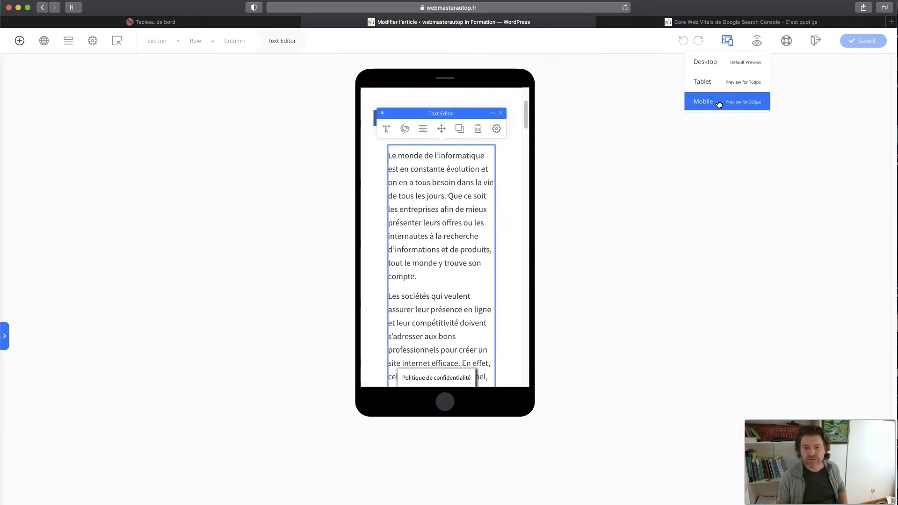
pyautogui.click(491, 211)
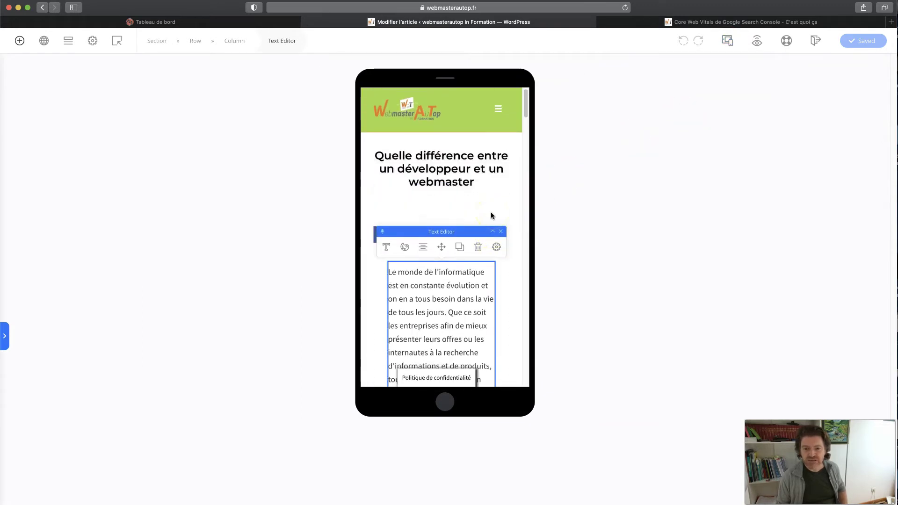
pyautogui.scroll(-1, 491, 212)
pyautogui.click(425, 248)
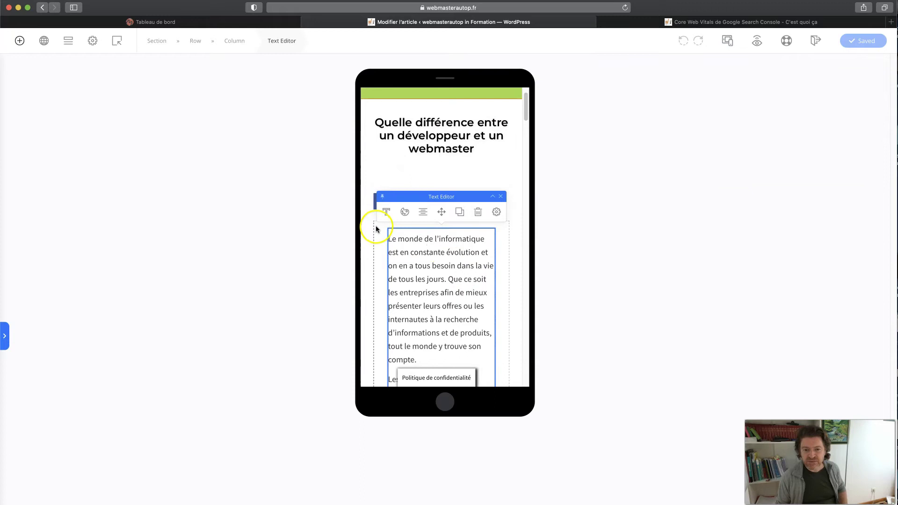
pyautogui.click(379, 228)
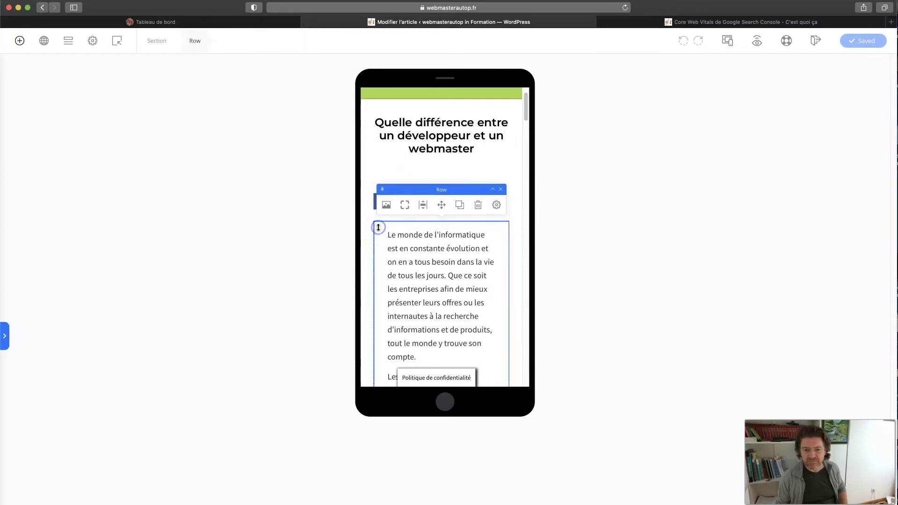
pyautogui.click(496, 205)
pyautogui.moveTo(534, 313); pyautogui.dragTo(605, 307)
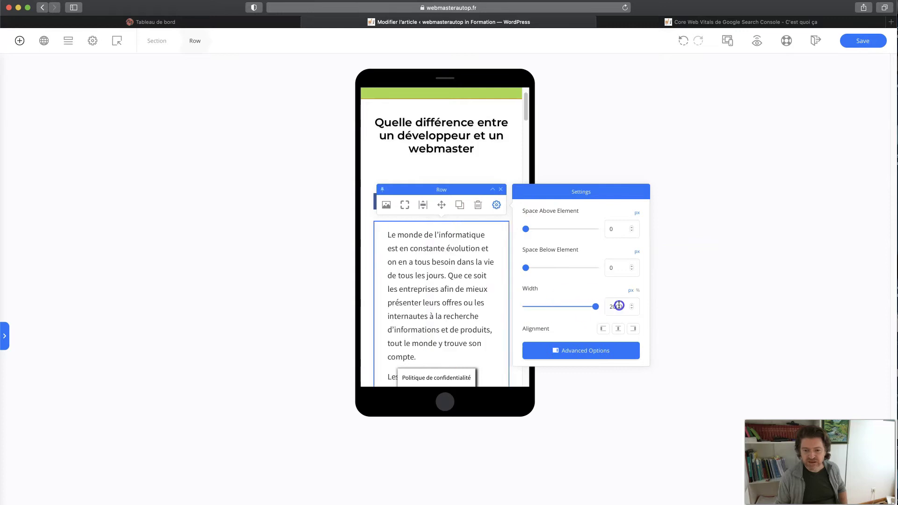
# Set the introduction row's padding to 0 px on all four sides for mobile
pyautogui.click(597, 351)
pyautogui.click(68, 142)
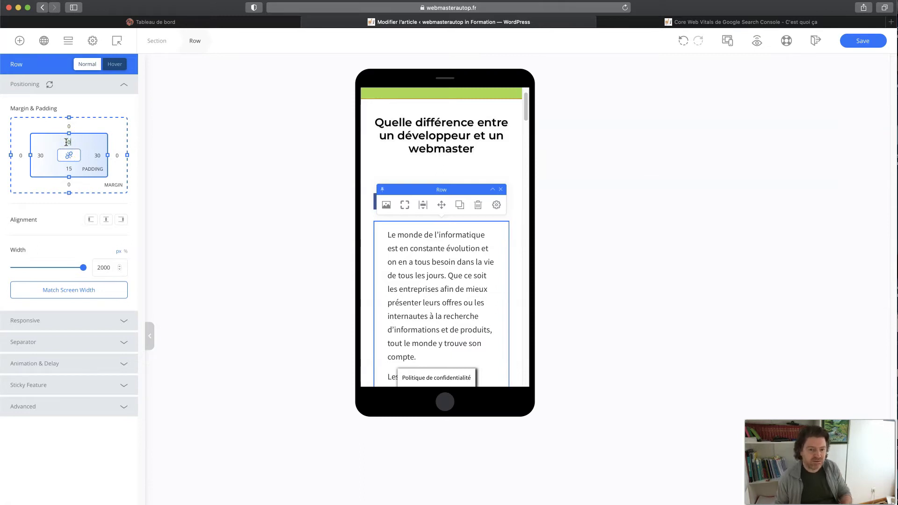
pyautogui.press('BackSpace')
pyautogui.press('Tab')
pyautogui.write('0')
pyautogui.press('Tab')
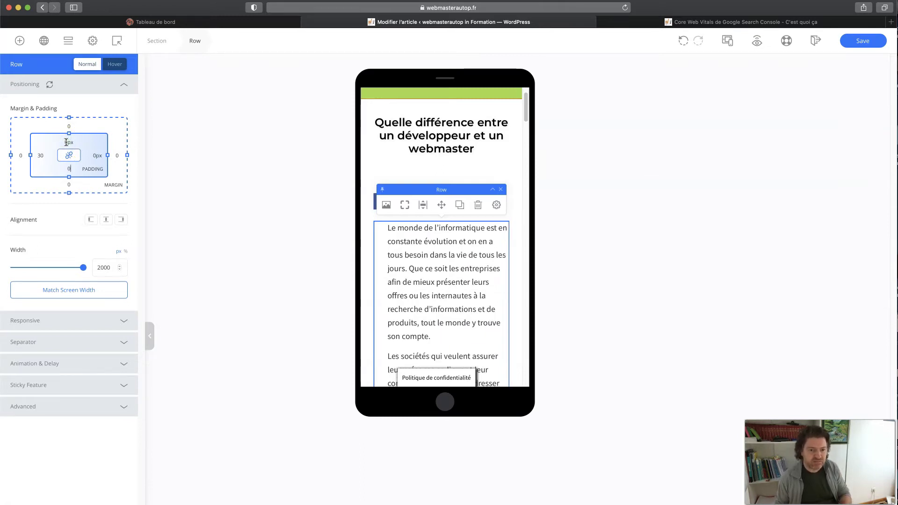
pyautogui.click(38, 155)
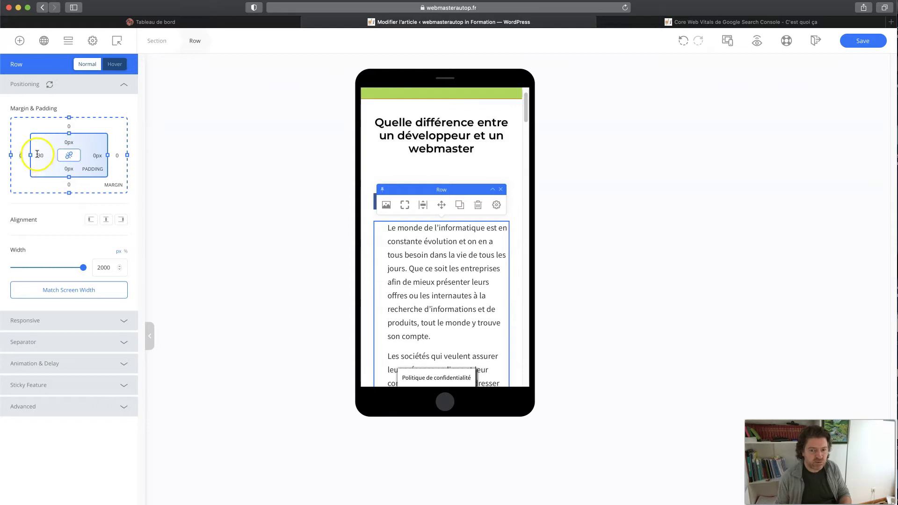
pyautogui.write('0')
pyautogui.press('Tab')
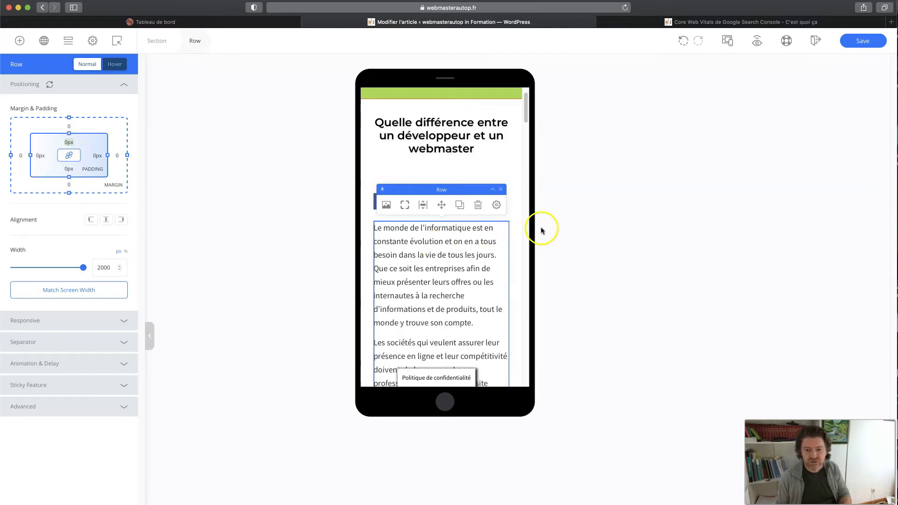
pyautogui.click(369, 214)
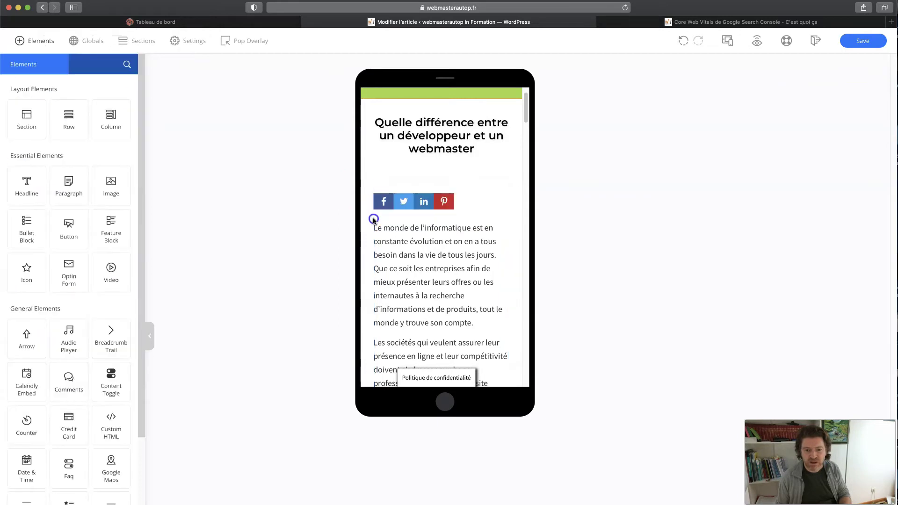
# Examine the introduction text's layout in the mobile preview, from the article title down to the "Le développeur" headline
pyautogui.click(422, 231)
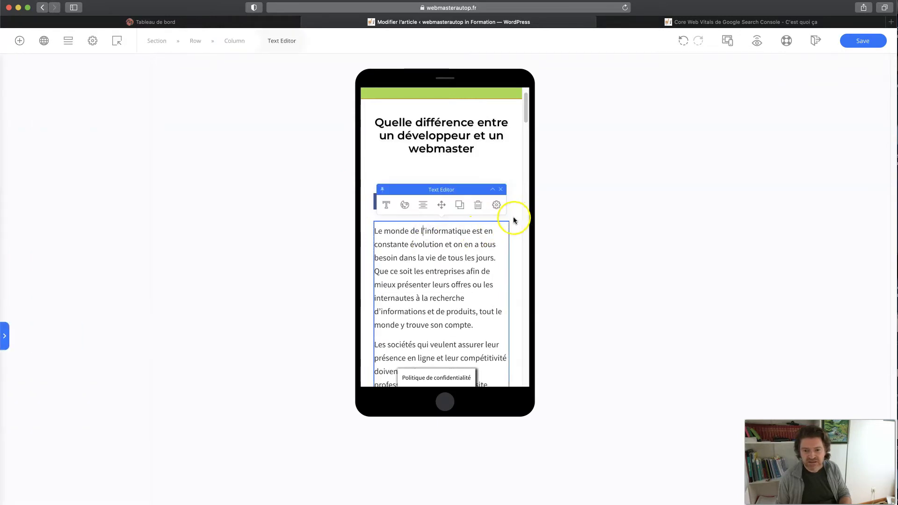
pyautogui.click(496, 214)
pyautogui.click(460, 233)
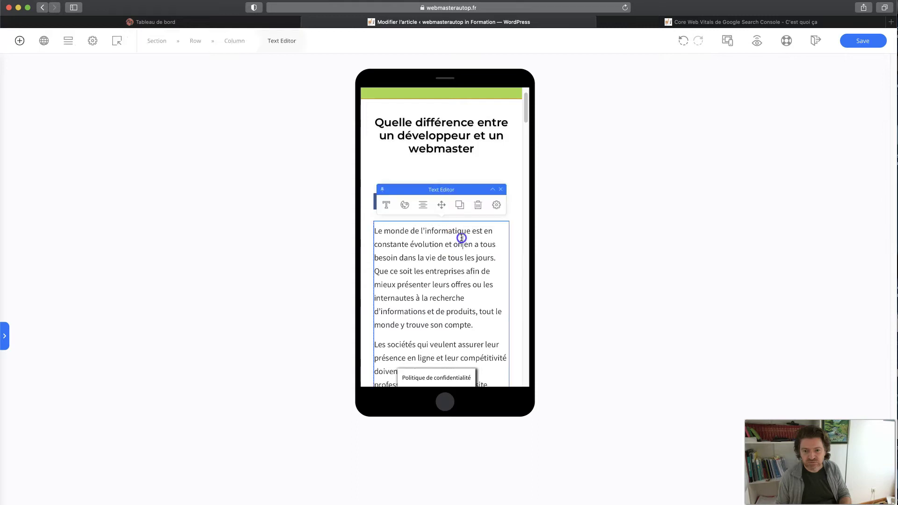
pyautogui.scroll(-5, 461, 236)
pyautogui.scroll(-10, 461, 238)
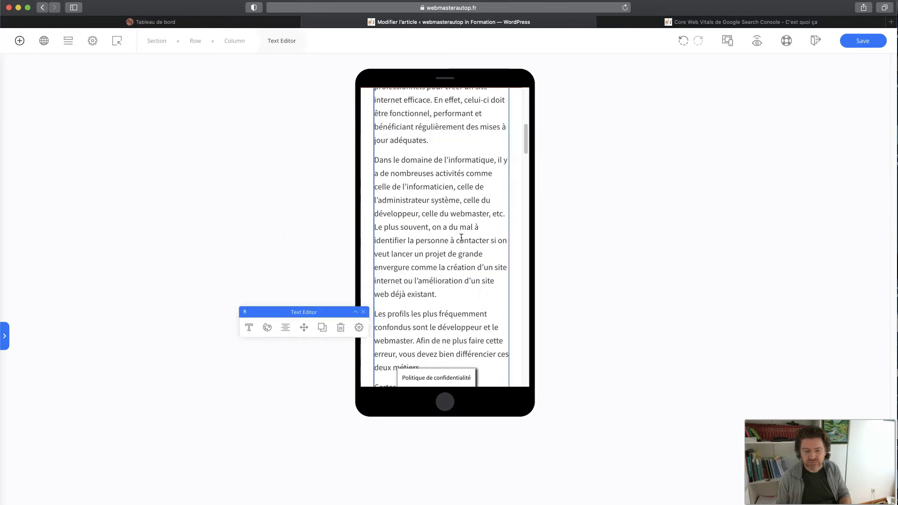
pyautogui.scroll(-3, 461, 238)
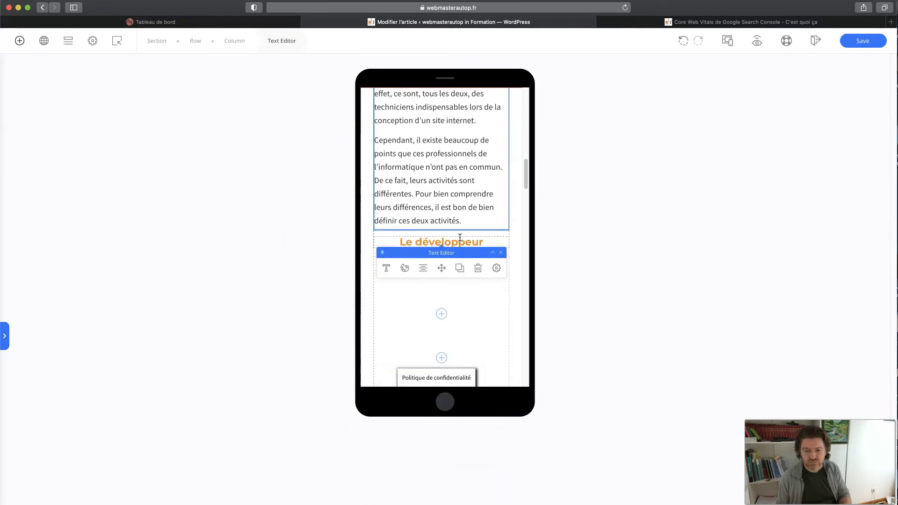
pyautogui.scroll(10, 457, 207)
pyautogui.scroll(10, 450, 159)
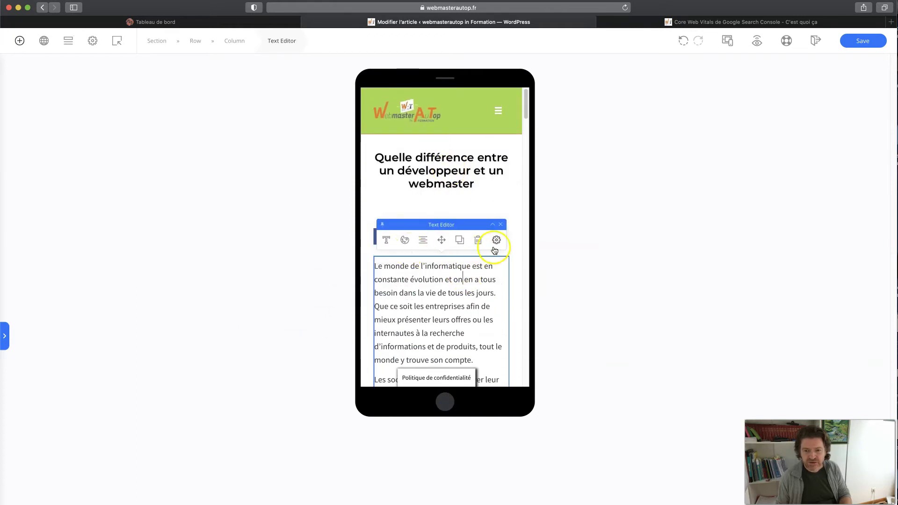
# Set the introduction text's font size to 16 px for mobile
pyautogui.click(386, 240)
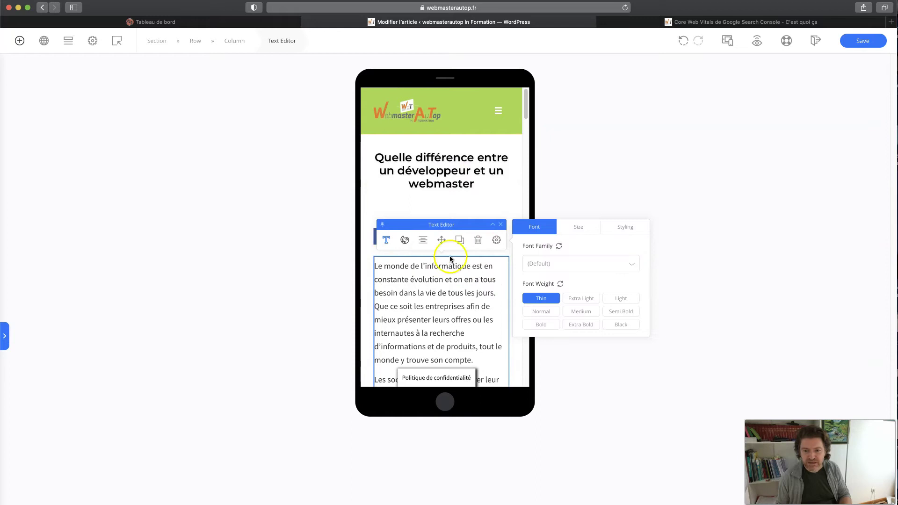
pyautogui.click(578, 228)
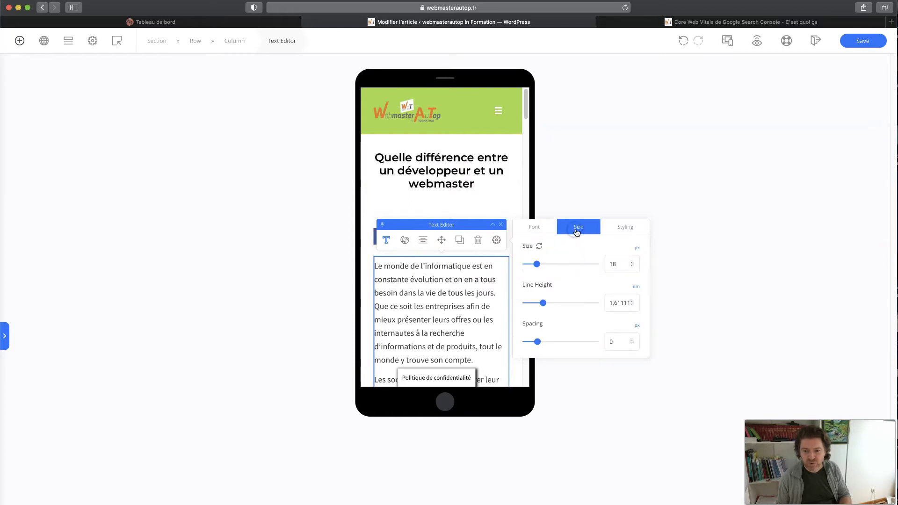
pyautogui.click(631, 266)
pyautogui.click(631, 266)
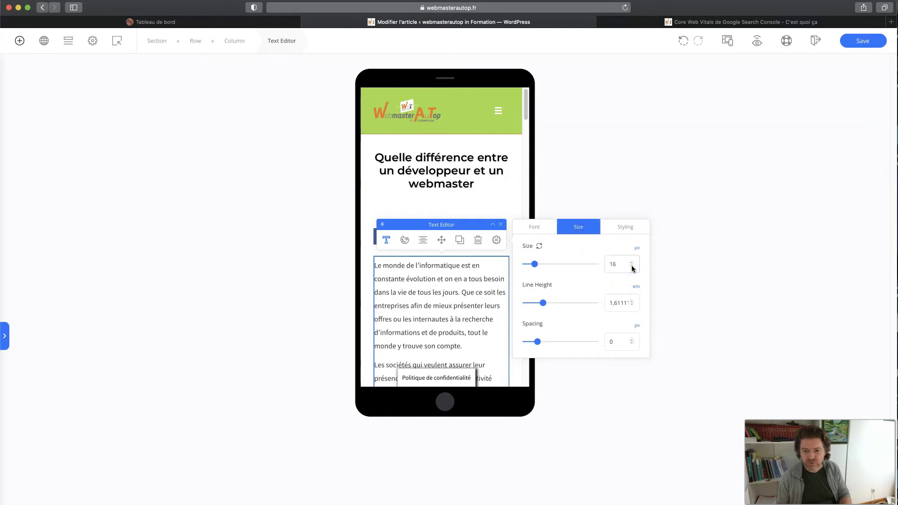
pyautogui.moveTo(537, 345); pyautogui.dragTo(541, 344)
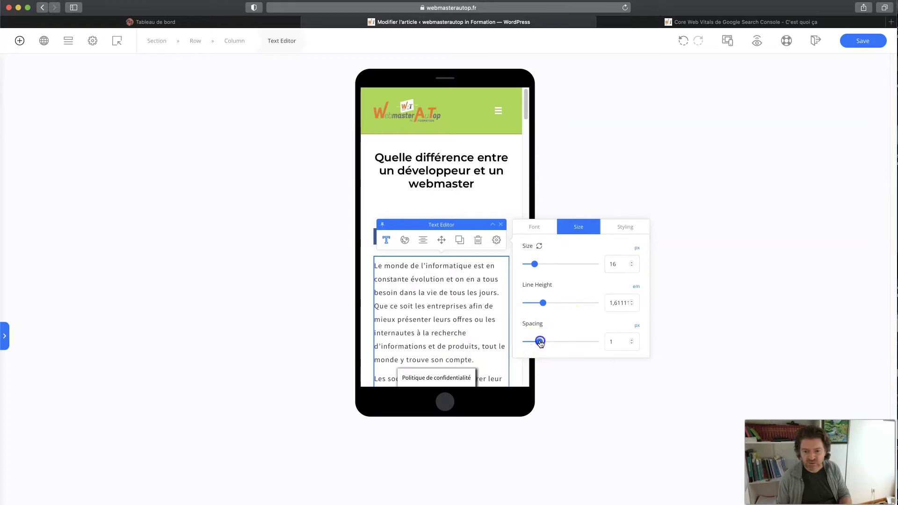
pyautogui.click(612, 346)
pyautogui.click(633, 344)
# Set the introduction text's line height to 1,551 em for mobile and save the page
pyautogui.moveTo(544, 305); pyautogui.dragTo(543, 305)
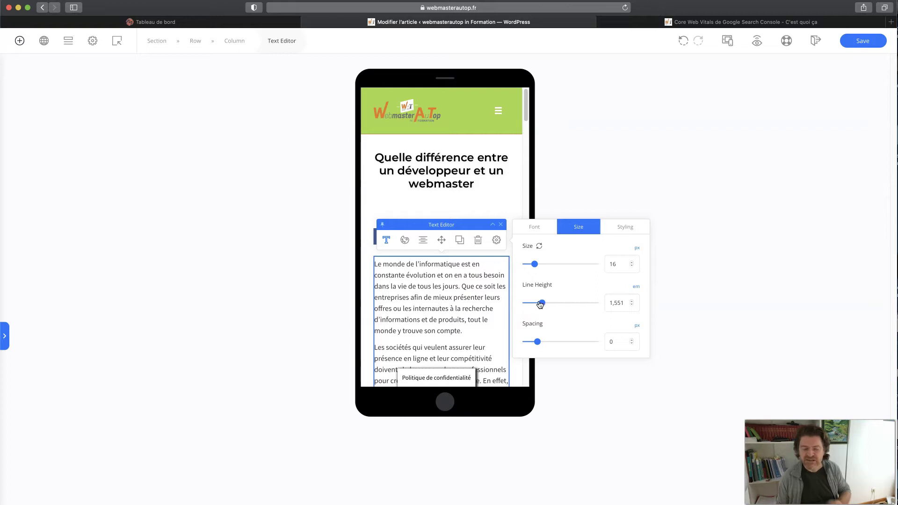
pyautogui.click(863, 42)
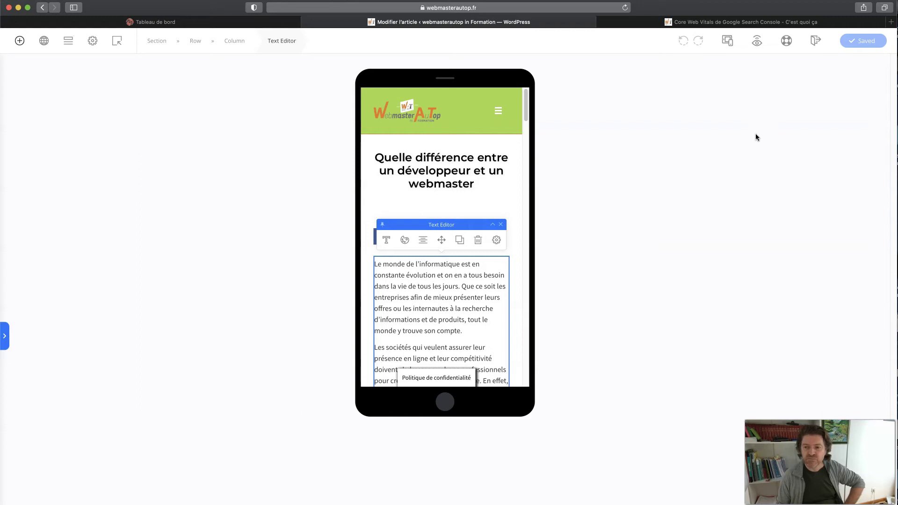
# Compare the introduction text's appearance in the desktop and mobile device previews
pyautogui.click(728, 42)
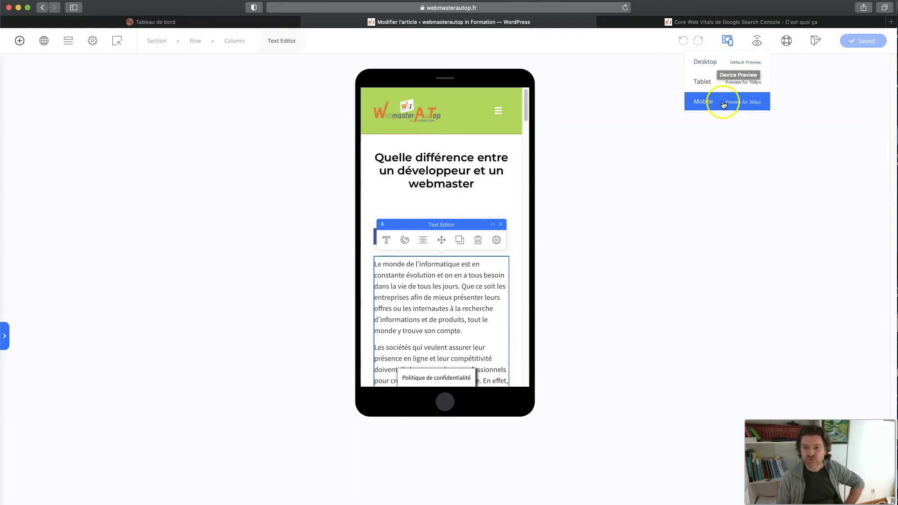
pyautogui.click(706, 61)
pyautogui.click(706, 62)
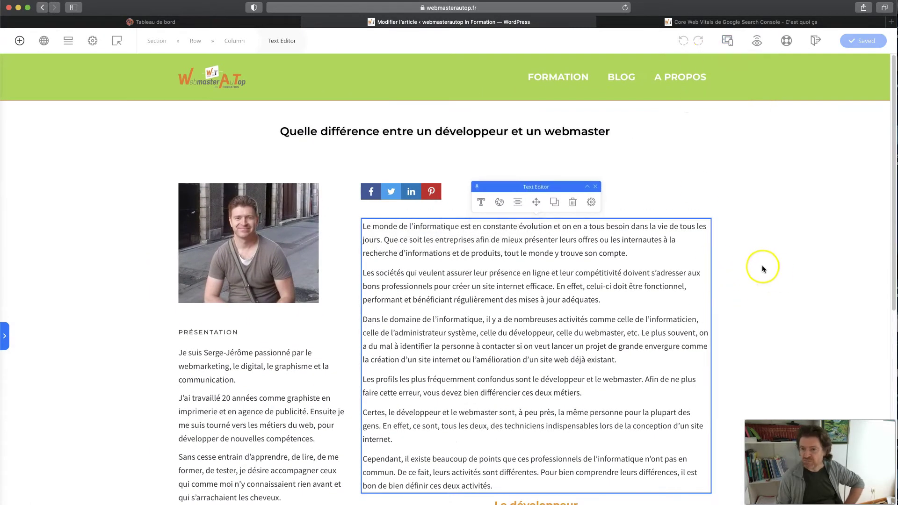
pyautogui.click(721, 43)
pyautogui.click(710, 102)
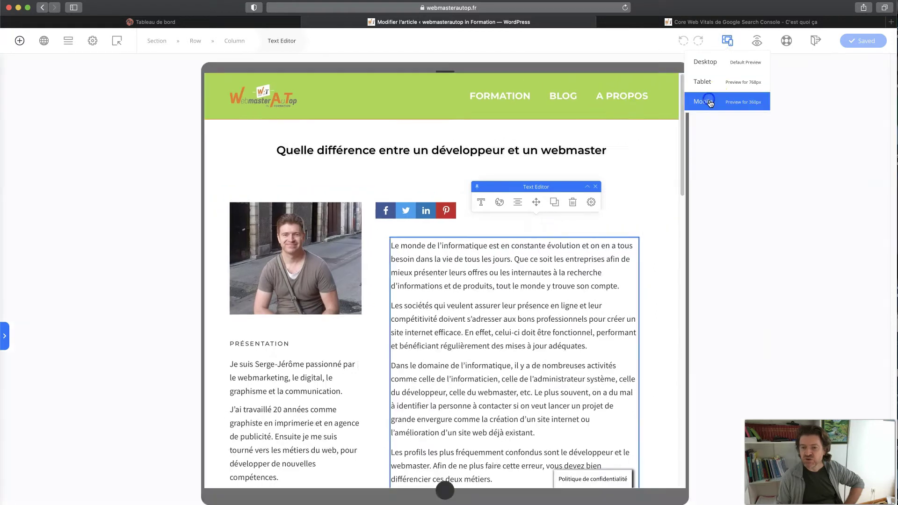
pyautogui.click(490, 226)
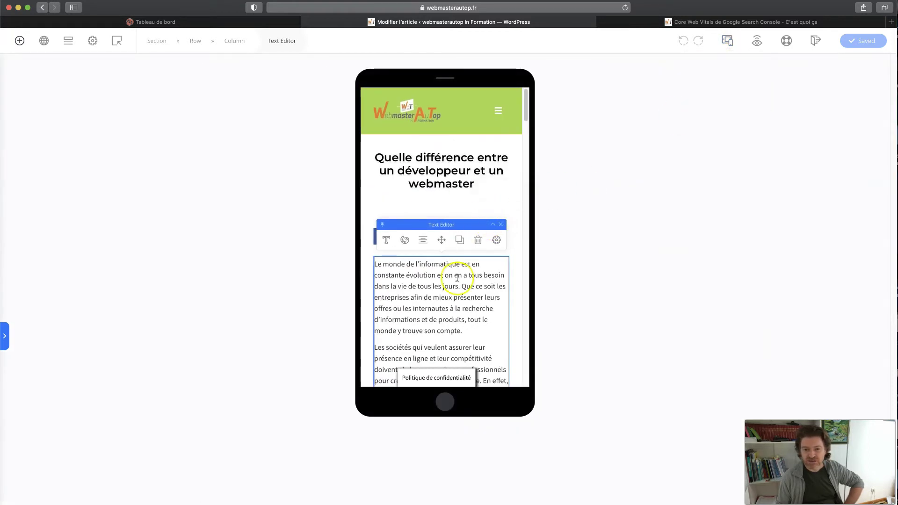
pyautogui.scroll(-2, 473, 320)
pyautogui.scroll(2, 474, 320)
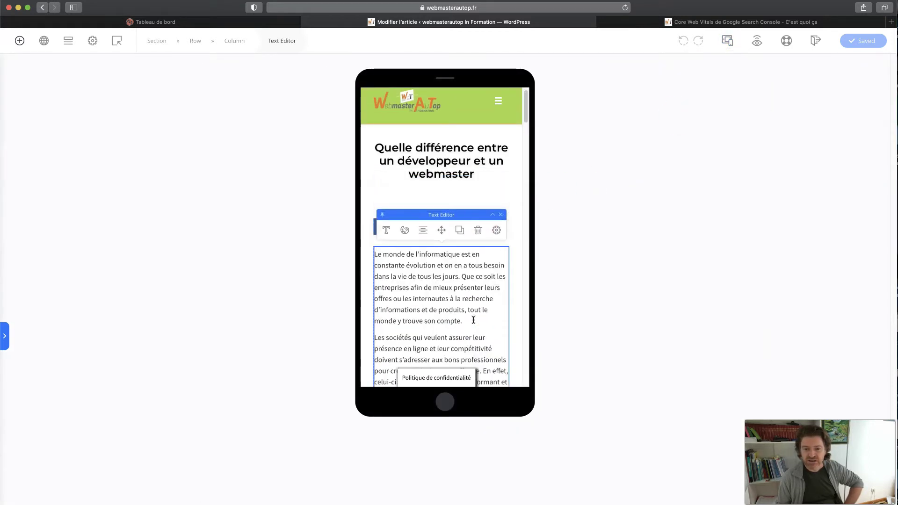
# Review the introduction text's full length in the mobile preview, and return to the desktop view of the article
pyautogui.scroll(-10, 473, 320)
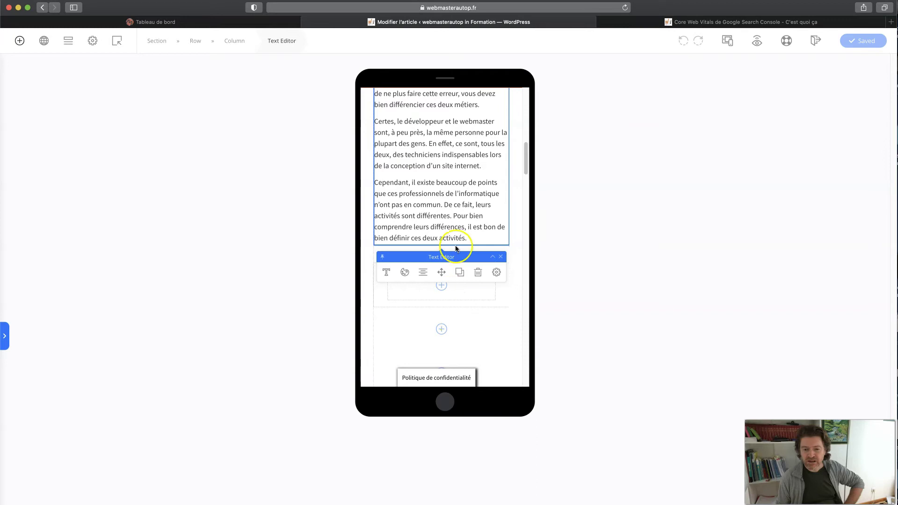
pyautogui.scroll(4, 459, 195)
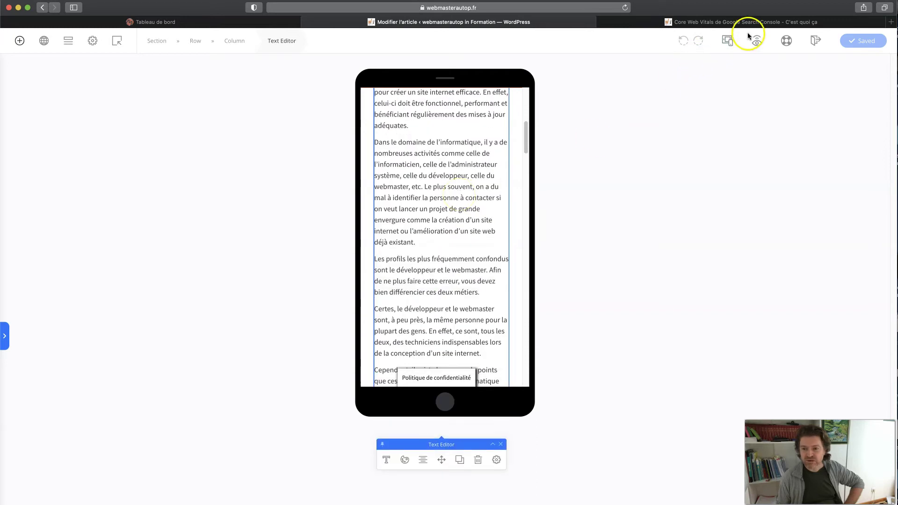
pyautogui.moveTo(729, 41)
pyautogui.click(716, 62)
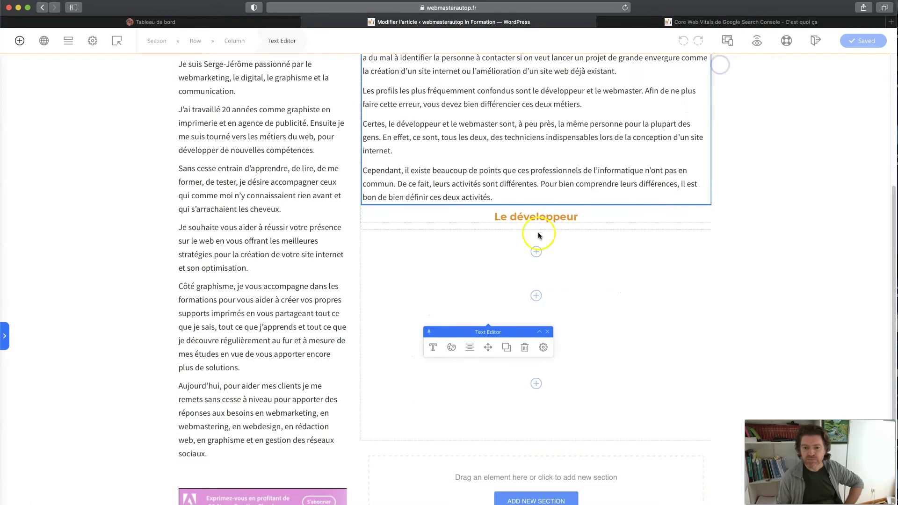
pyautogui.scroll(6, 515, 248)
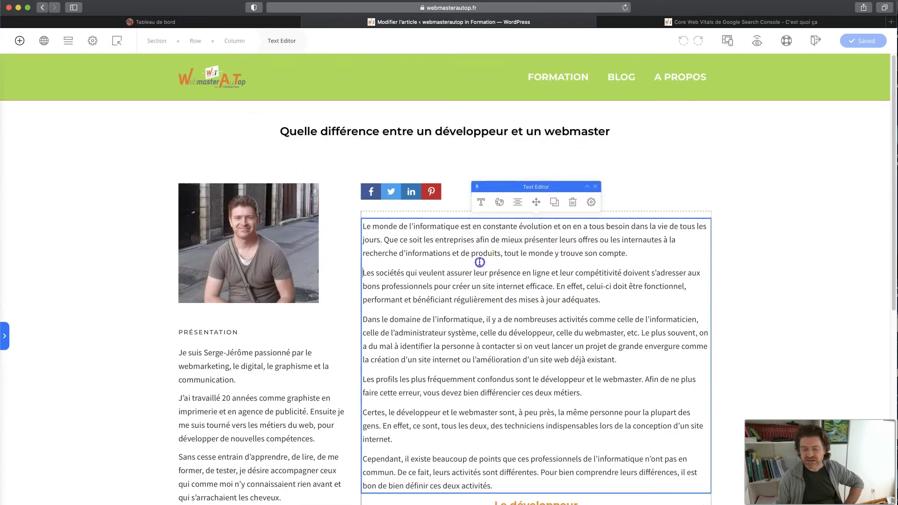
# Duplicate the introduction text block in the article column
pyautogui.click(479, 262)
pyautogui.scroll(-2, 479, 262)
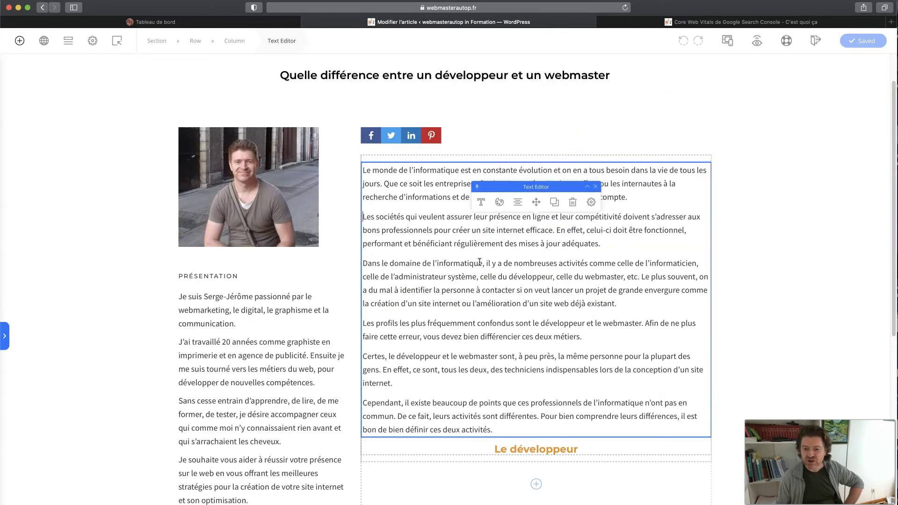
pyautogui.click(554, 146)
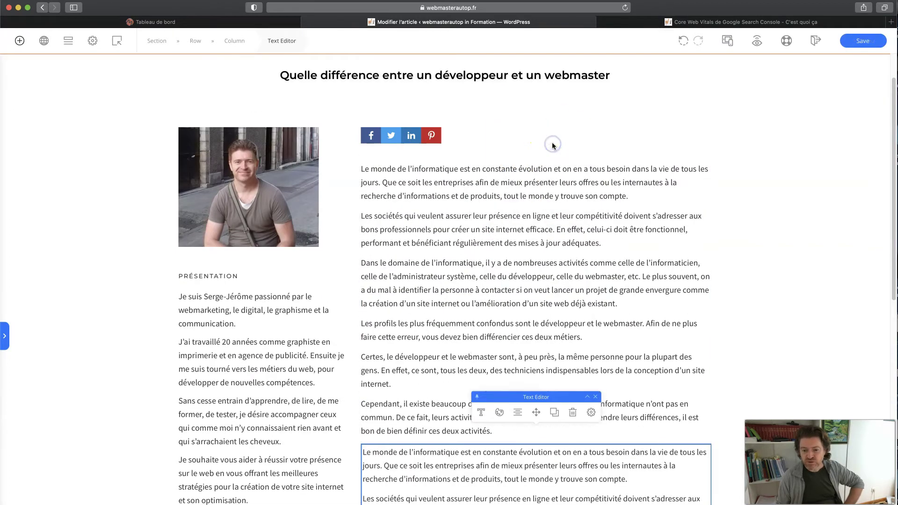
pyautogui.scroll(-4, 549, 248)
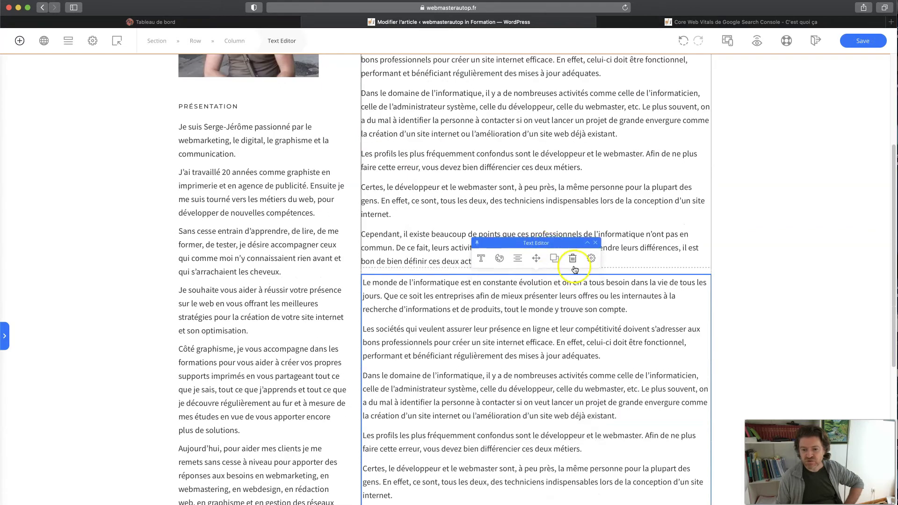
# Move the "Le développeur" headline between the introduction text and its duplicate
pyautogui.scroll(-4, 575, 270)
pyautogui.click(609, 396)
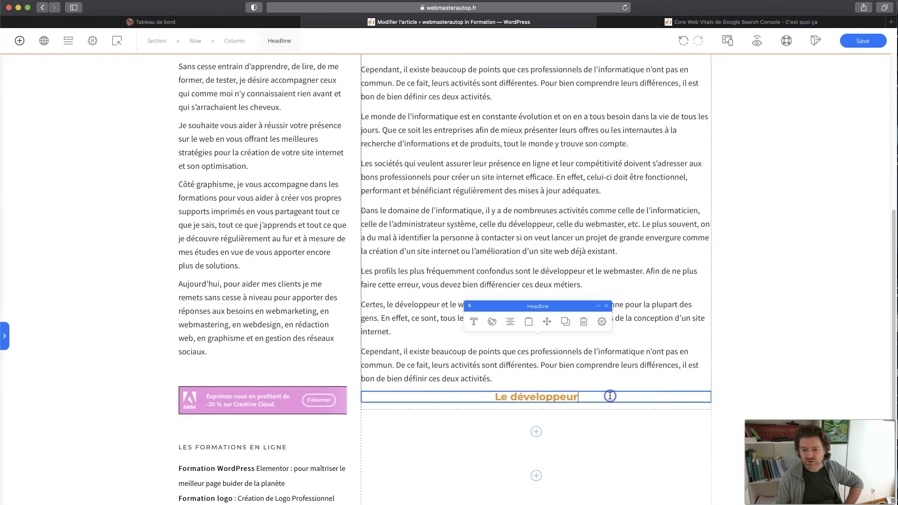
pyautogui.moveTo(546, 373)
pyautogui.mouseDown()
pyautogui.moveTo(551, 195)
pyautogui.moveTo(531, 87)
pyautogui.moveTo(515, 112)
pyautogui.mouseUp()
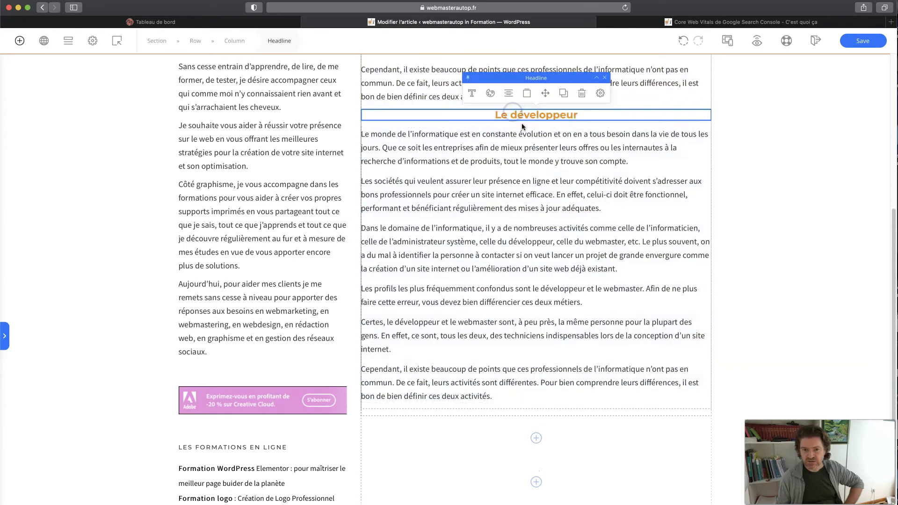
# Change the "Le développeur" headline text to "Le métier de développeur"
pyautogui.scroll(5, 528, 145)
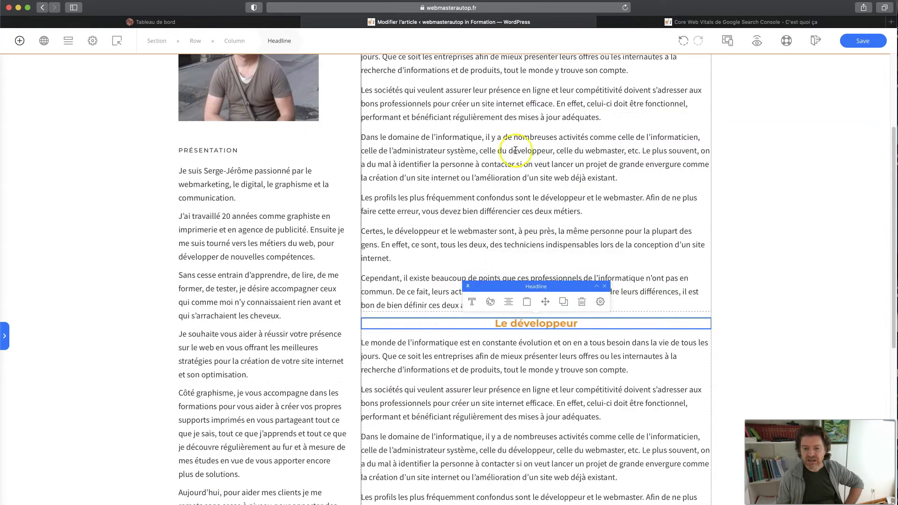
pyautogui.click(561, 325)
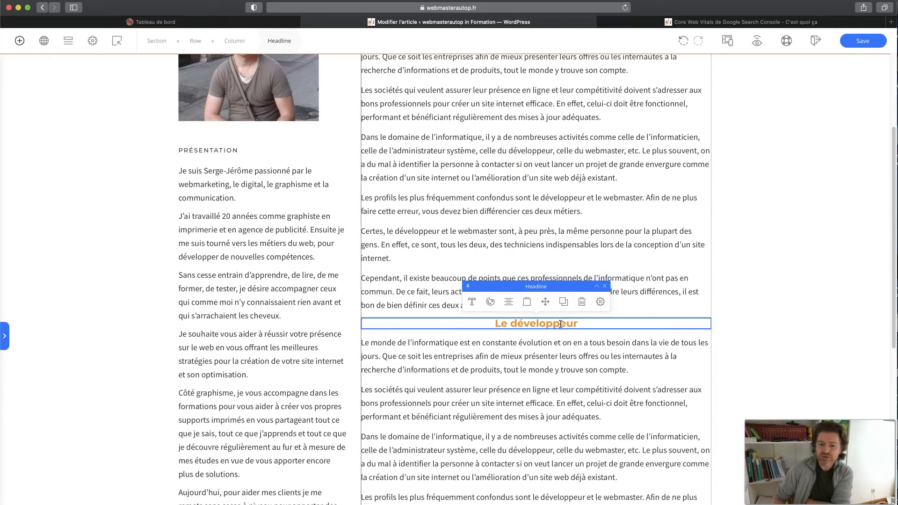
pyautogui.click(556, 326)
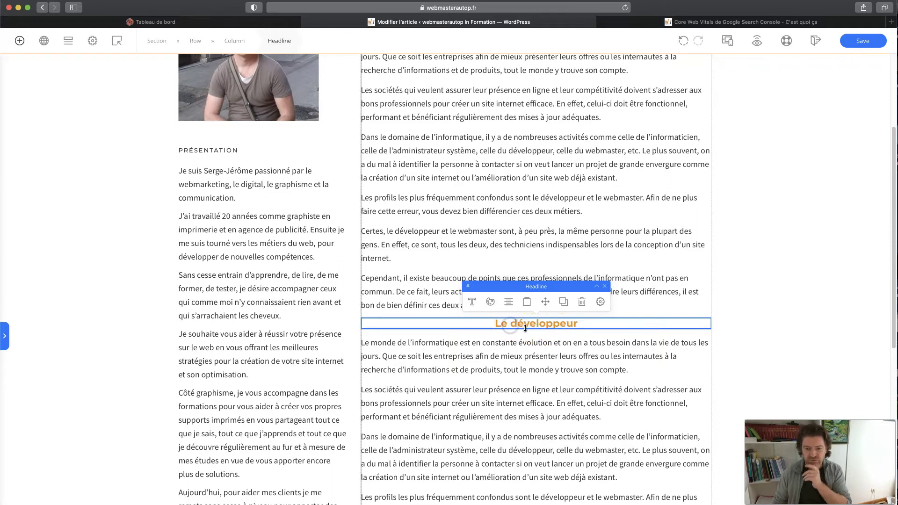
pyautogui.write('métier de')
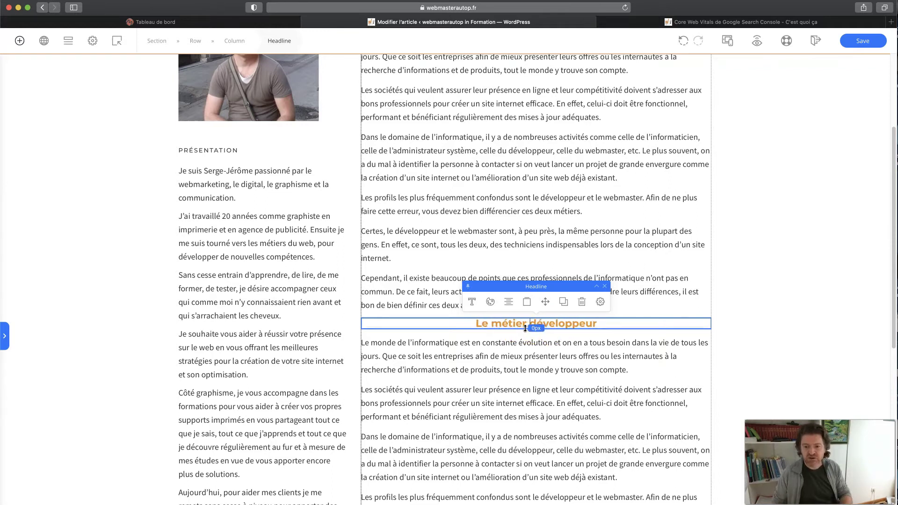
# Set the space above the "Le métier de développeur" headline to 45 px
pyautogui.click(505, 357)
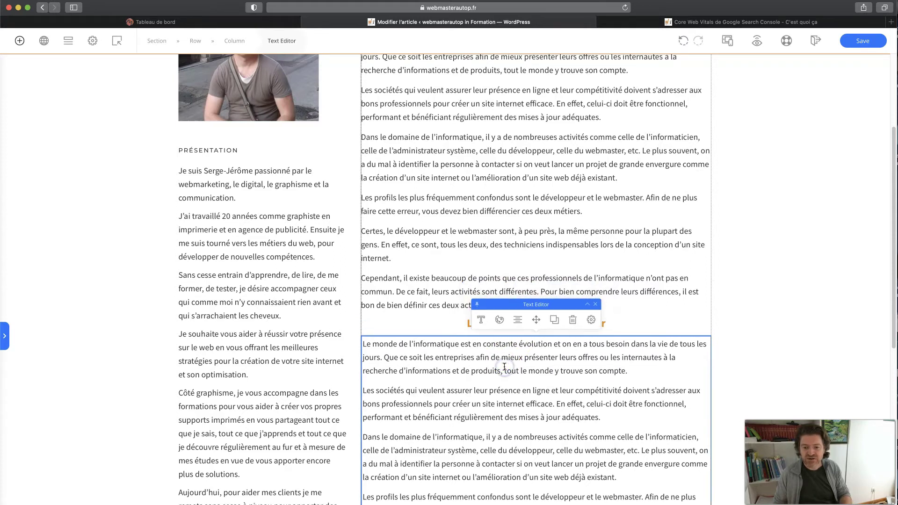
pyautogui.scroll(-2, 504, 368)
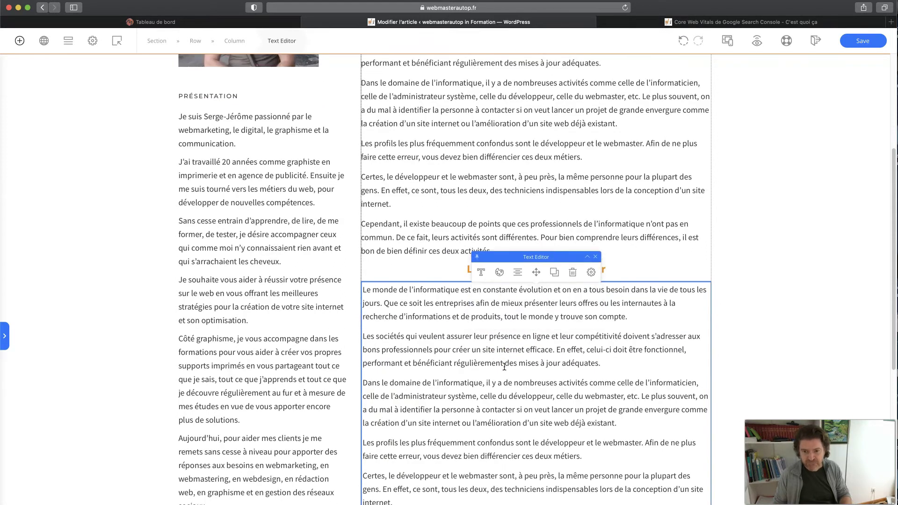
pyautogui.scroll(4, 505, 368)
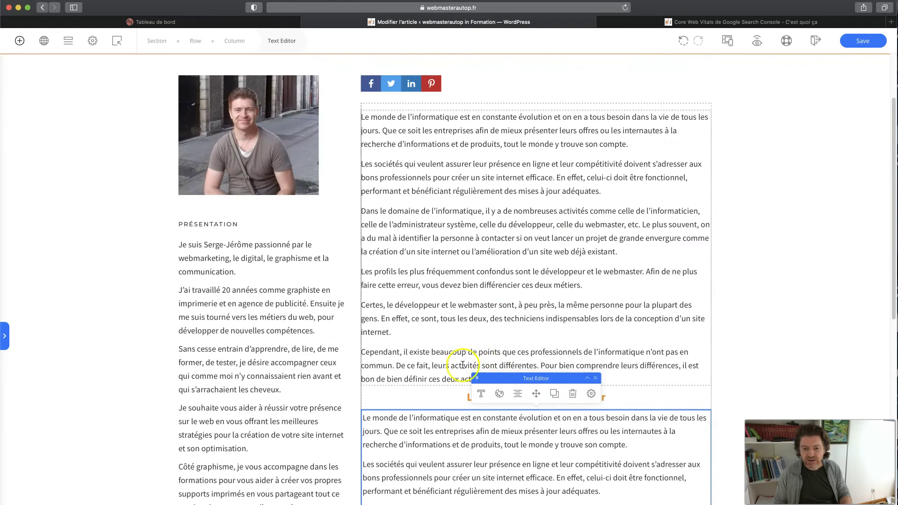
pyautogui.click(617, 397)
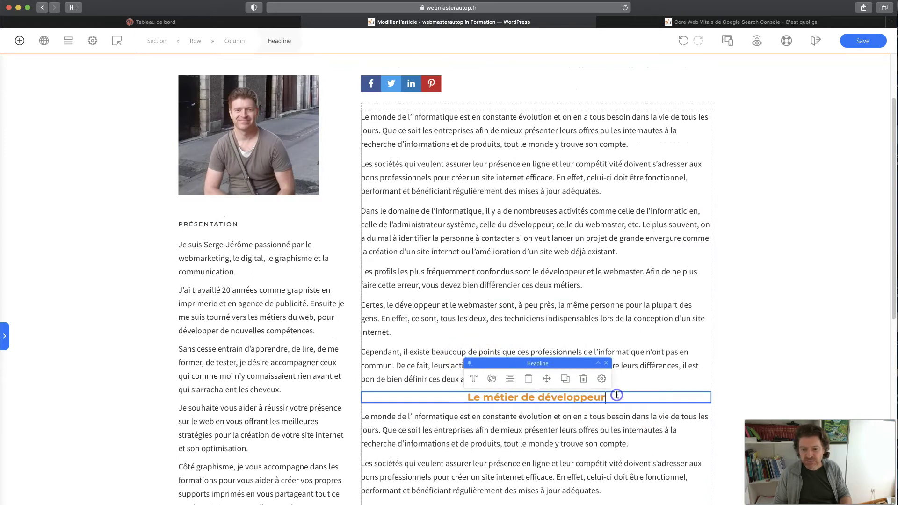
pyautogui.click(600, 376)
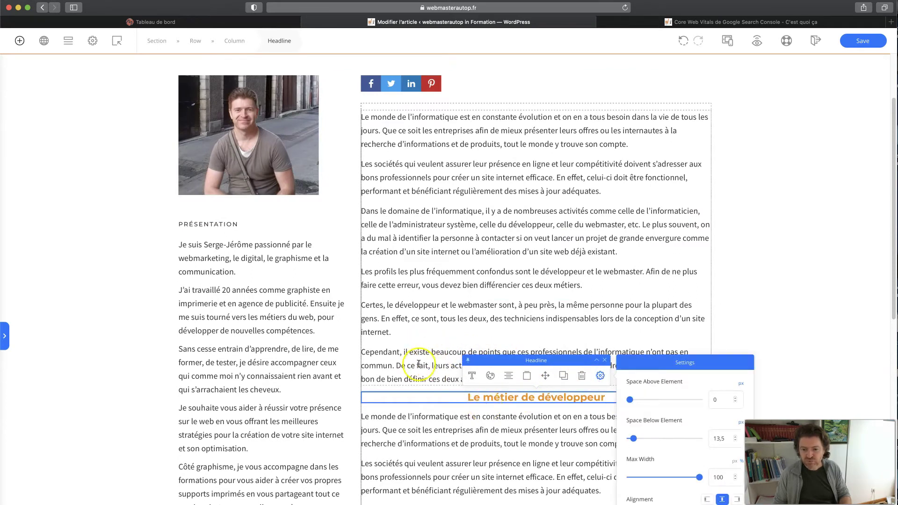
pyautogui.moveTo(631, 399); pyautogui.dragTo(643, 398)
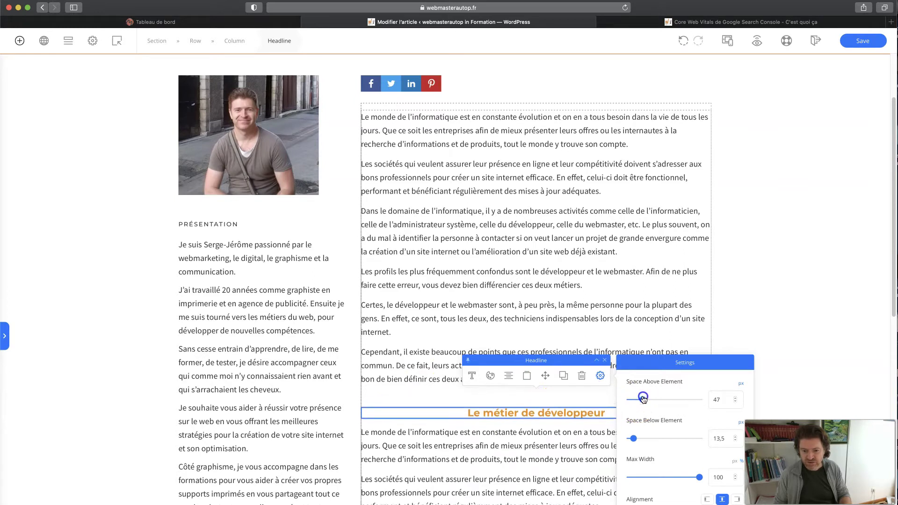
pyautogui.click(736, 417)
pyautogui.click(736, 418)
pyautogui.scroll(-5, 407, 378)
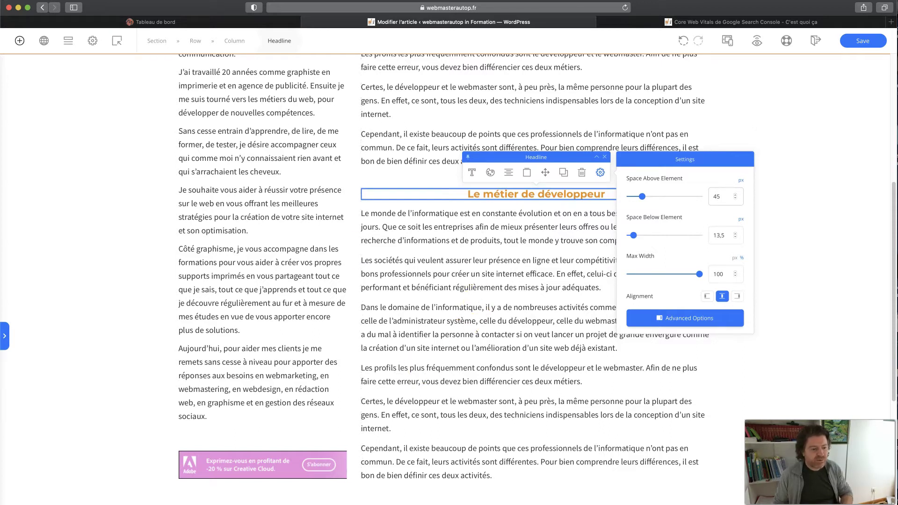
# Replace the duplicated text under the headline with the paragraph starting "Le développeur web ou développeur tout simplement est une personne"
pyautogui.press('super+Tab')
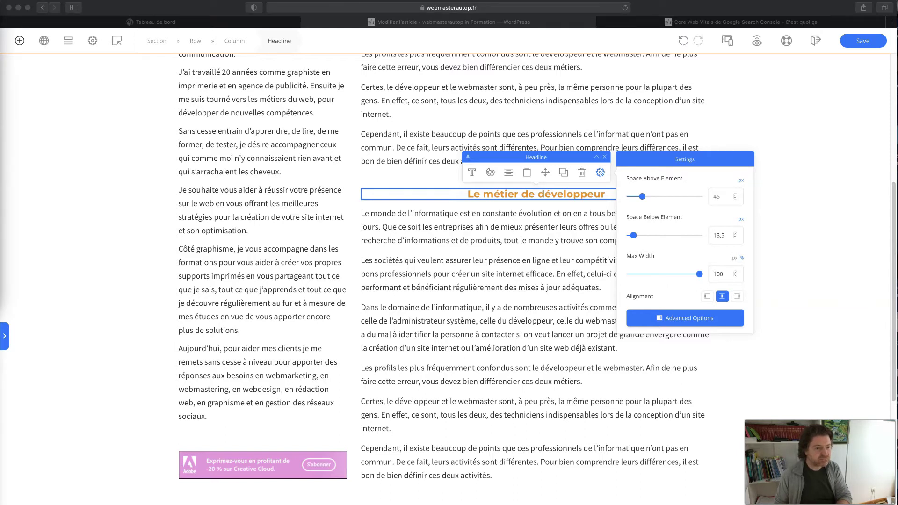
pyautogui.click(398, 299)
pyautogui.press('super+a')
pyautogui.write('Le développeur web ou développeur tout simplement est une personne qui assure de multiples fonctions dans son métier. Pour faire simple, son travail consiste à élaborer des produits numériques à partir de codes. Création de logiciels, création de sites internet, conception d’applications mobiles ou encore programmation informatique, telles sont les principales missions d’un développeur.')
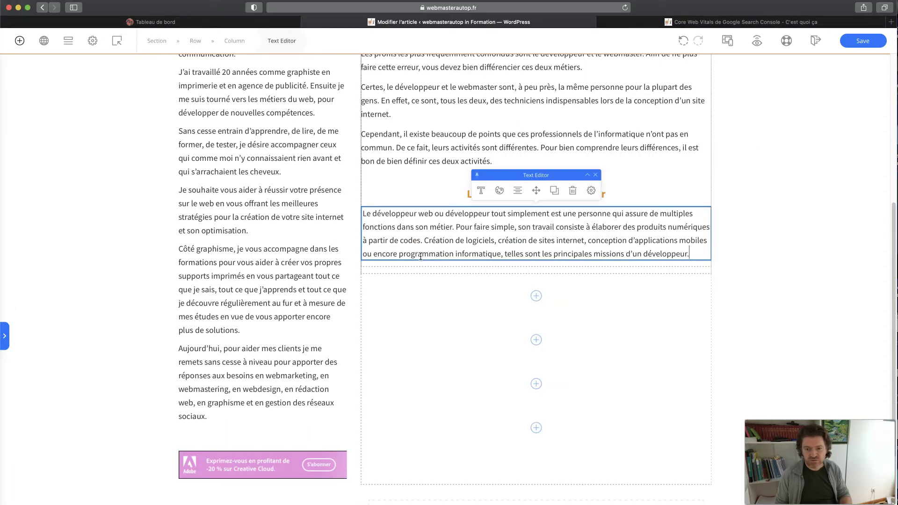
pyautogui.click(766, 229)
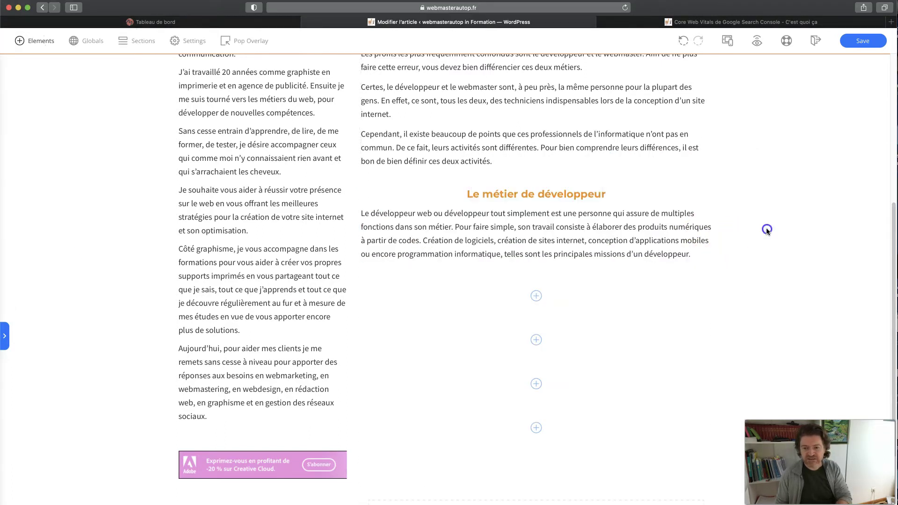
pyautogui.click(639, 248)
# Examine the style of the "Le signal LCP ou Largest Contentful Paint" subheading in the published Core Web Vitals article
pyautogui.click(691, 24)
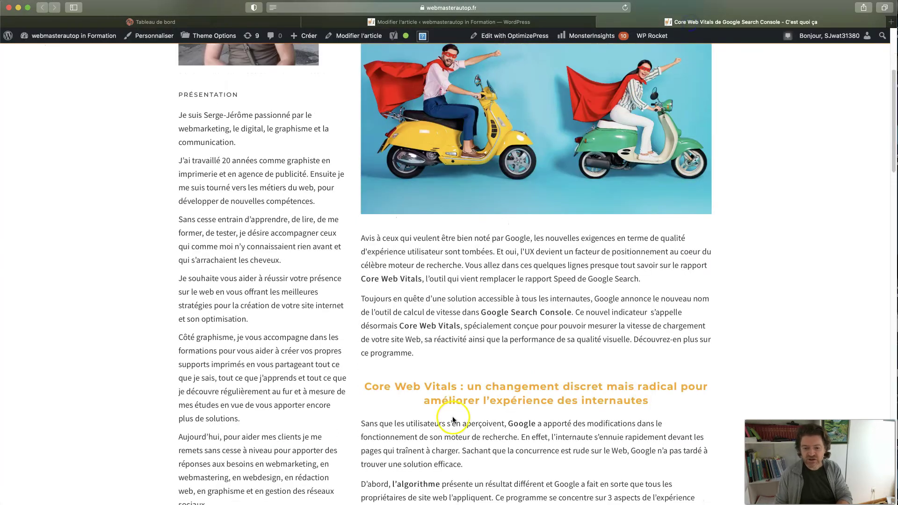
pyautogui.scroll(-10, 487, 318)
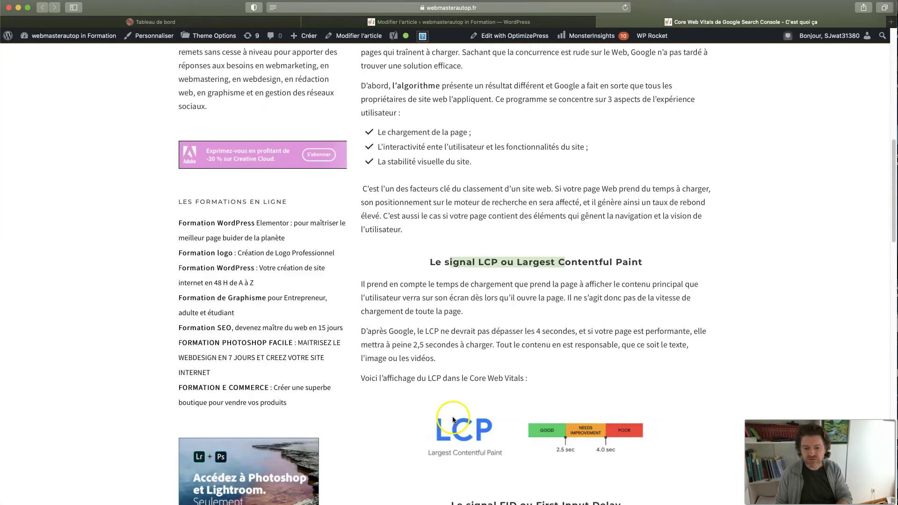
pyautogui.tripleClick(490, 264)
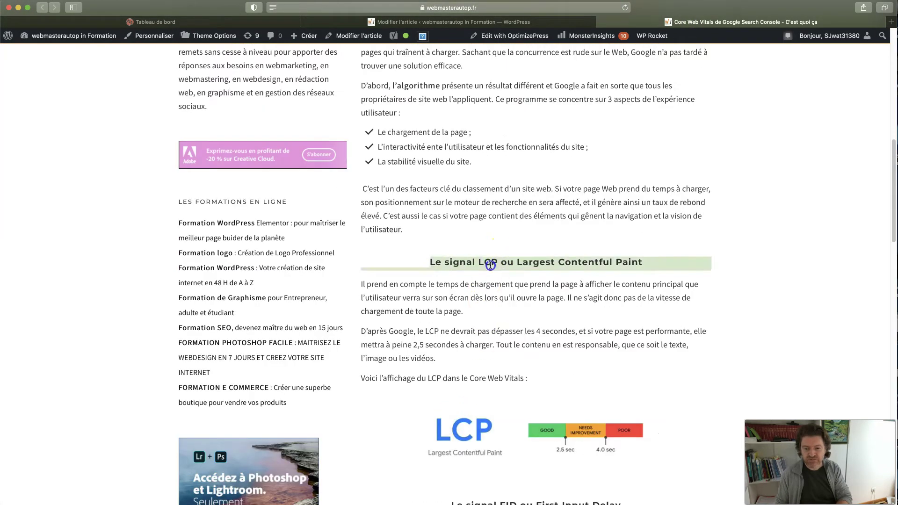
pyautogui.click(526, 21)
# Duplicate the "Le métier de développeur" headline and place the copy below the developer paragraph
pyautogui.scroll(1, 495, 225)
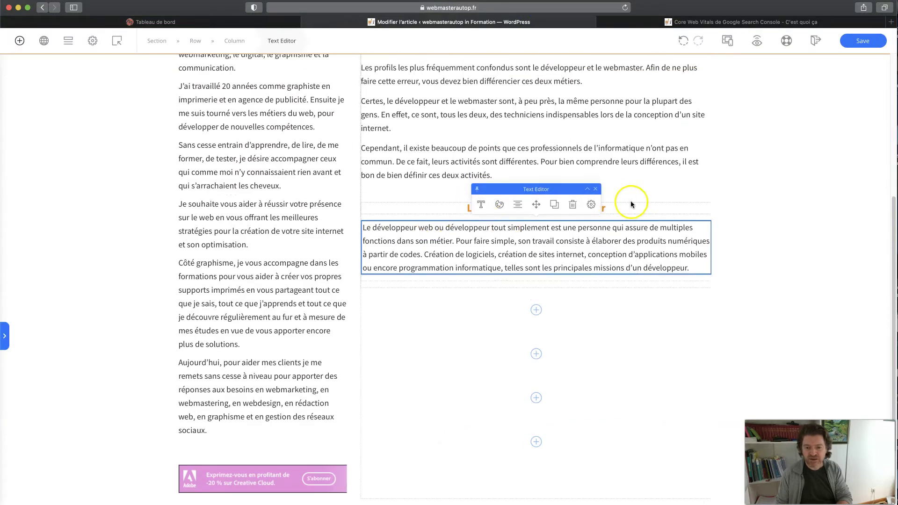
pyautogui.click(603, 207)
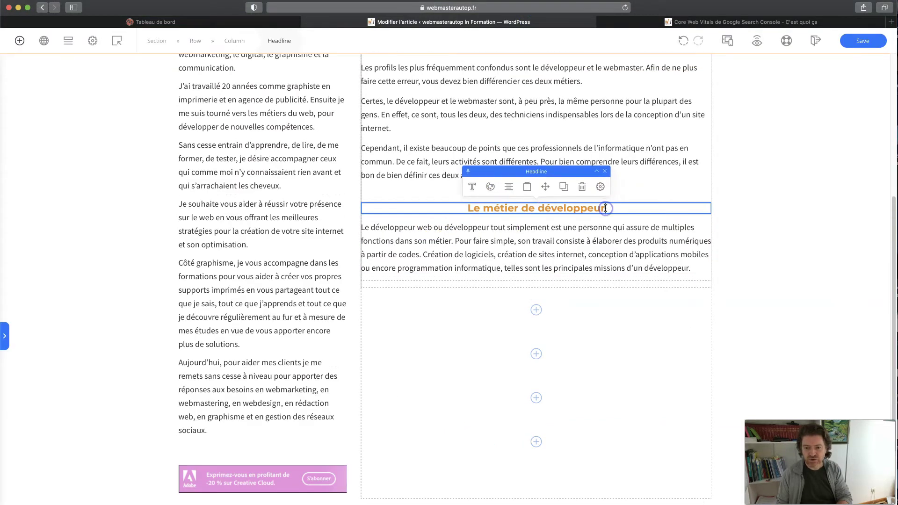
pyautogui.click(564, 188)
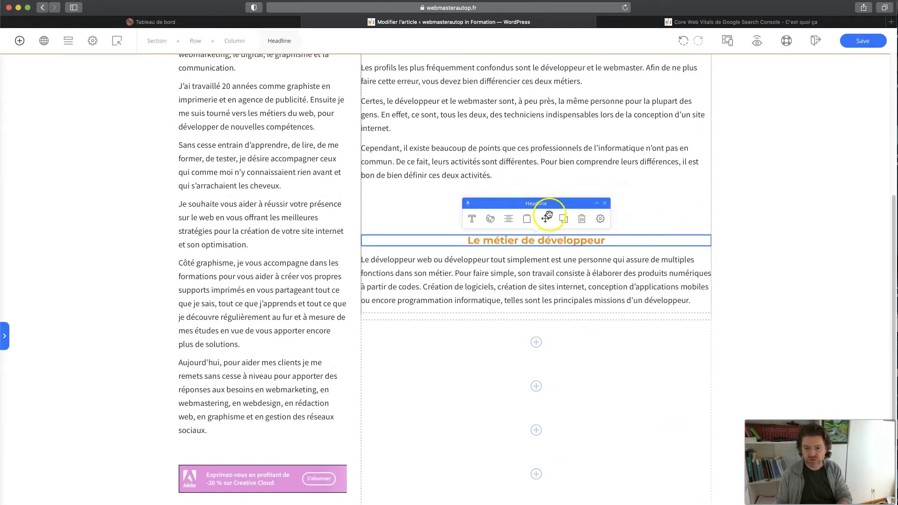
pyautogui.moveTo(545, 219); pyautogui.dragTo(527, 295)
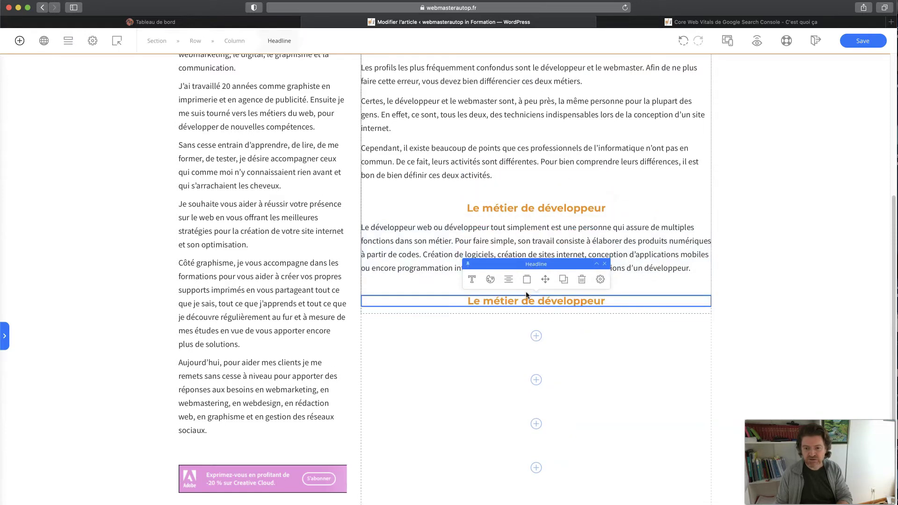
# Set the duplicated headline's text colour to black, #000000
pyautogui.click(472, 279)
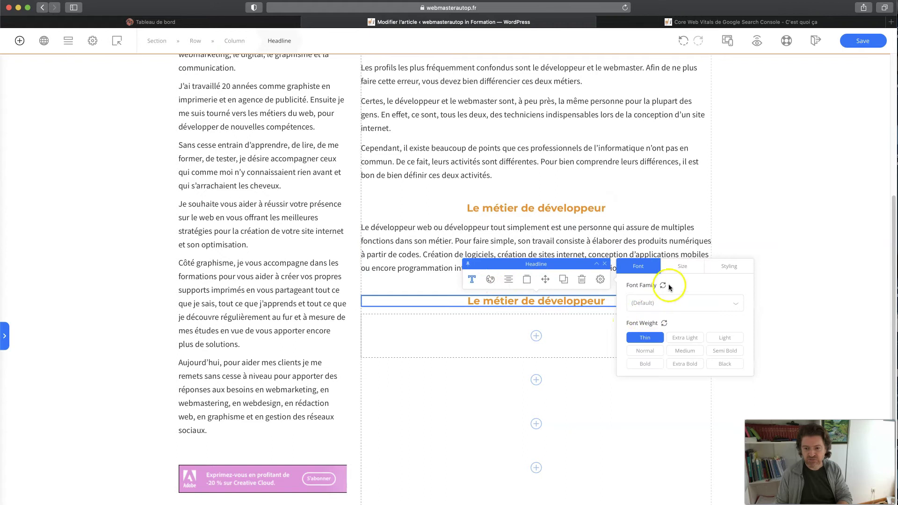
pyautogui.click(491, 279)
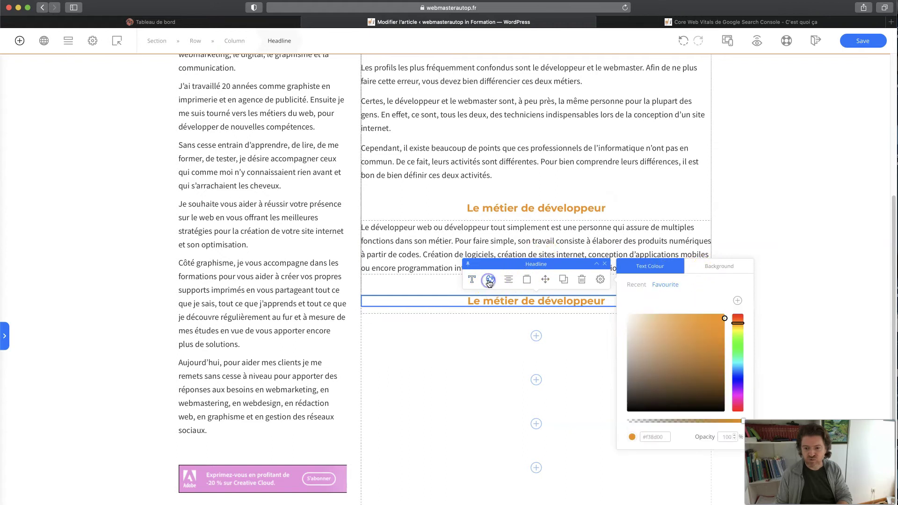
pyautogui.moveTo(646, 380); pyautogui.dragTo(629, 424)
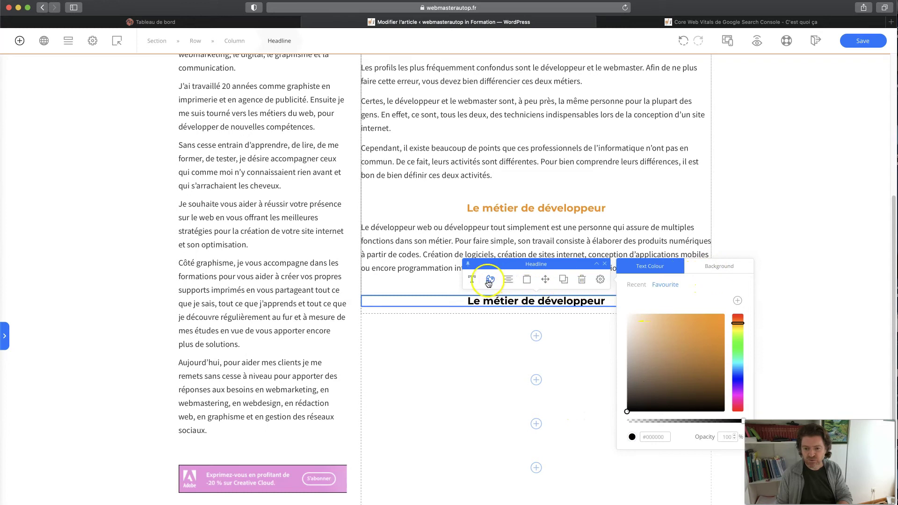
# Reduce the duplicated headline's font size to 19 px
pyautogui.click(472, 280)
pyautogui.click(681, 266)
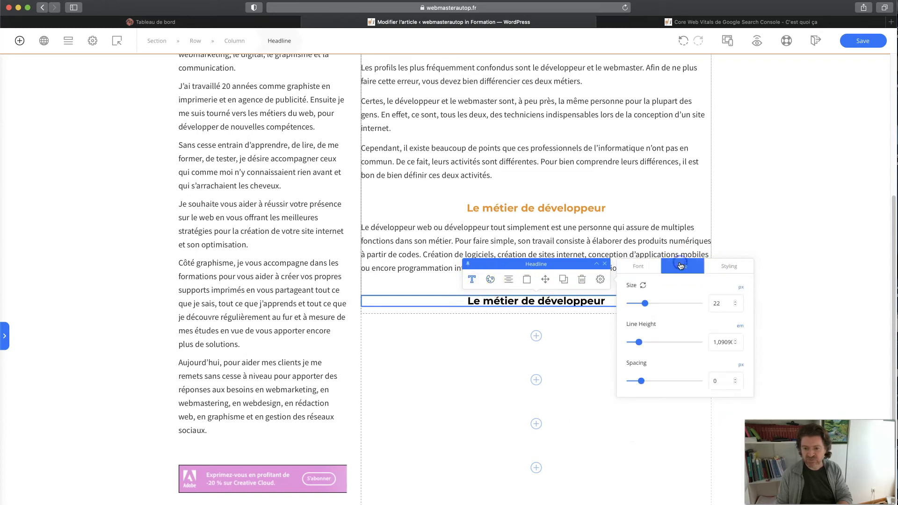
pyautogui.click(736, 306)
pyautogui.click(736, 307)
pyautogui.click(736, 307)
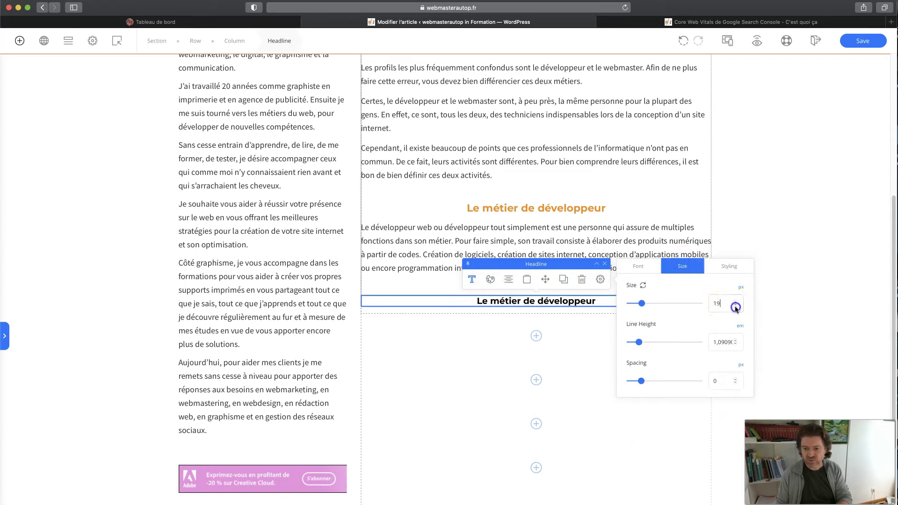
# Reduce the black duplicated headline's font size to 18 px
pyautogui.click(736, 307)
pyautogui.click(801, 289)
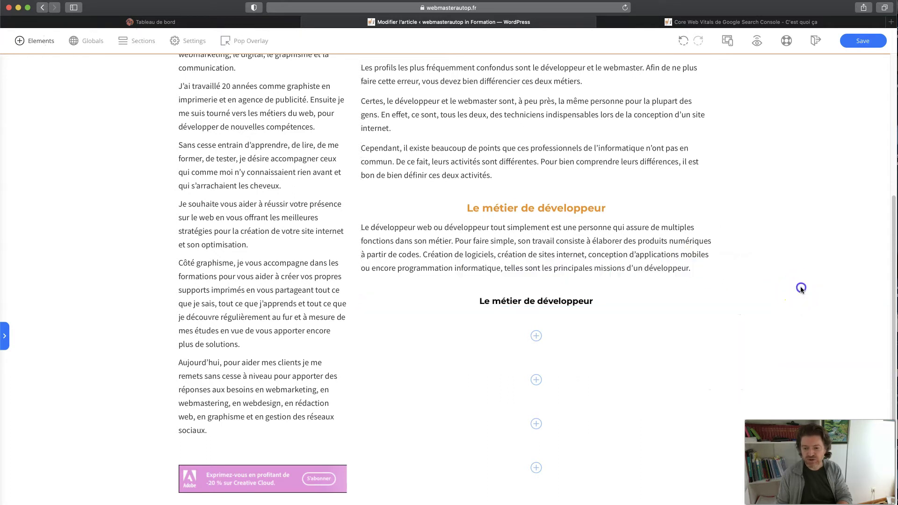
pyautogui.click(594, 298)
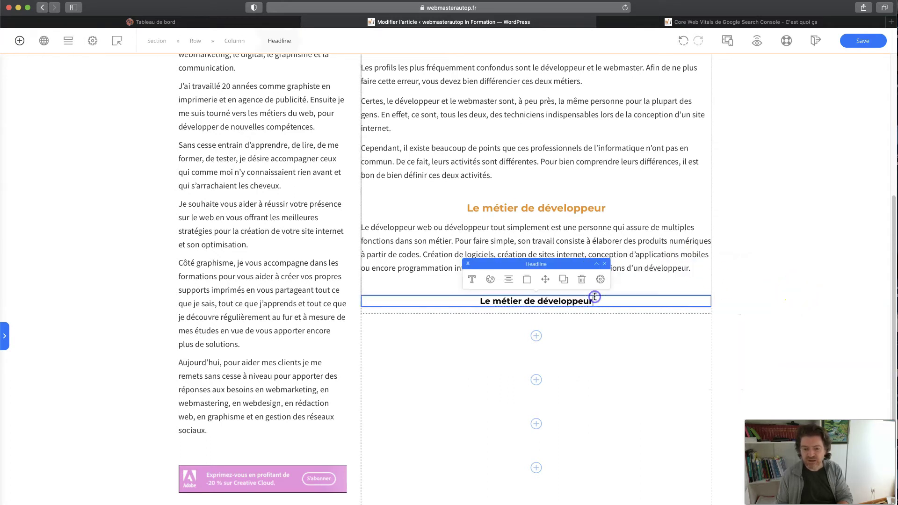
# Switch to the mobile preview and reduce the orange "Le métier de développeur" headline's font size to 21 px
pyautogui.click(757, 42)
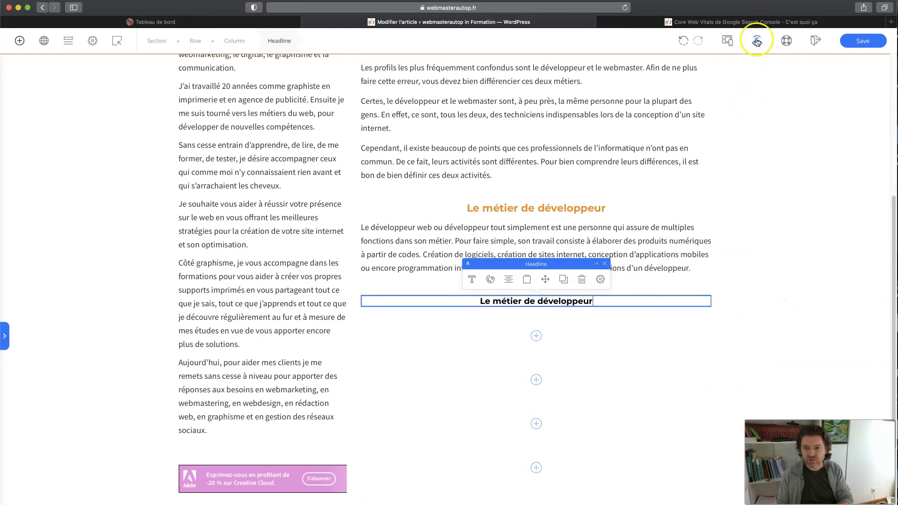
pyautogui.click(707, 100)
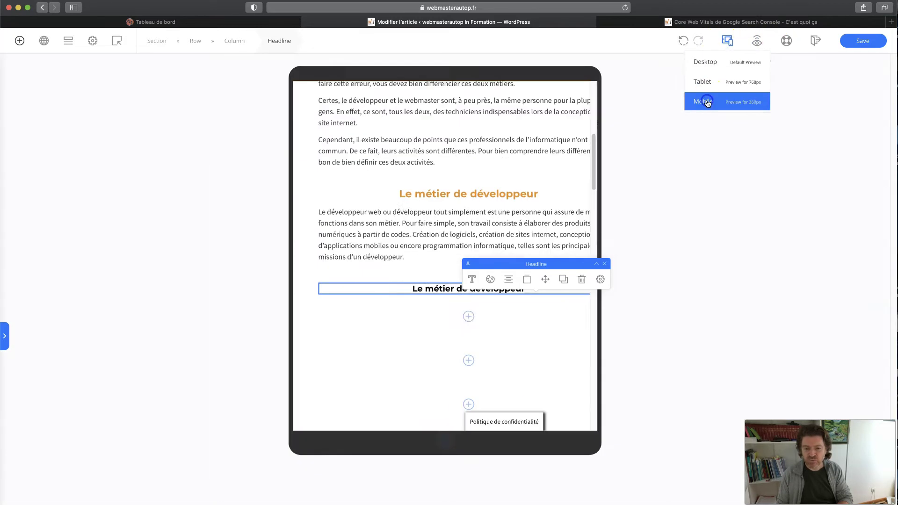
pyautogui.scroll(-5, 483, 165)
pyautogui.click(486, 188)
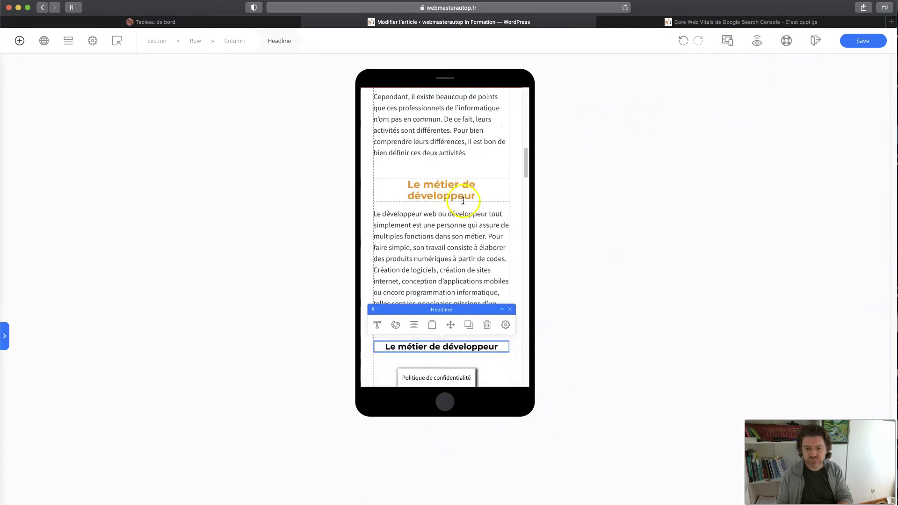
pyautogui.click(383, 163)
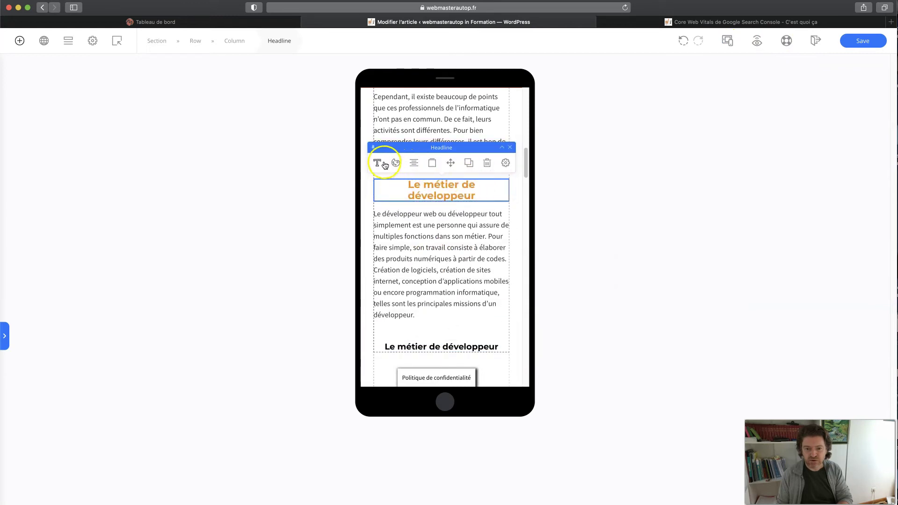
pyautogui.click(593, 150)
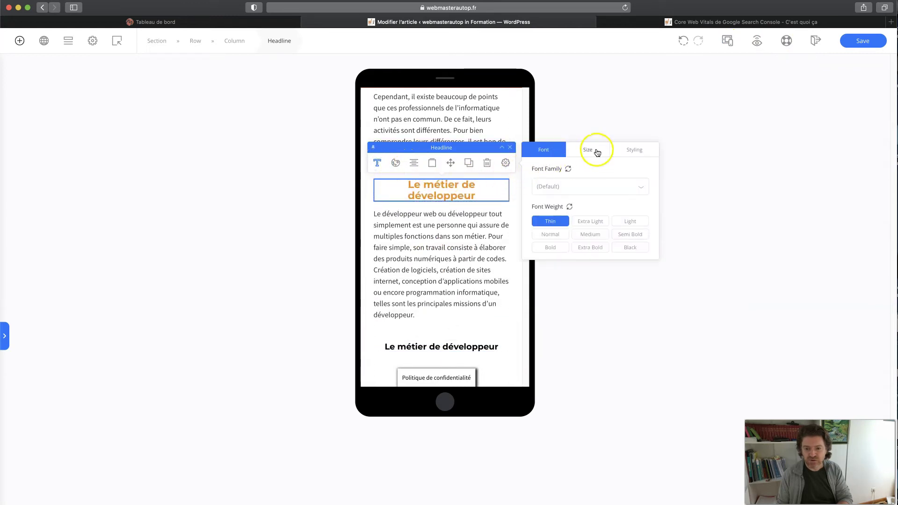
pyautogui.click(641, 189)
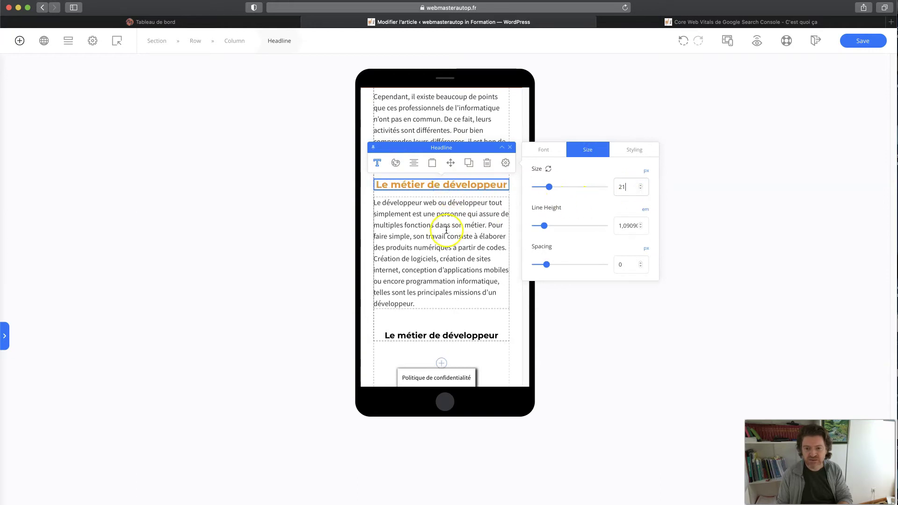
# Check the black duplicated headline's font size and line height in the mobile preview
pyautogui.scroll(-3, 447, 230)
pyautogui.click(457, 247)
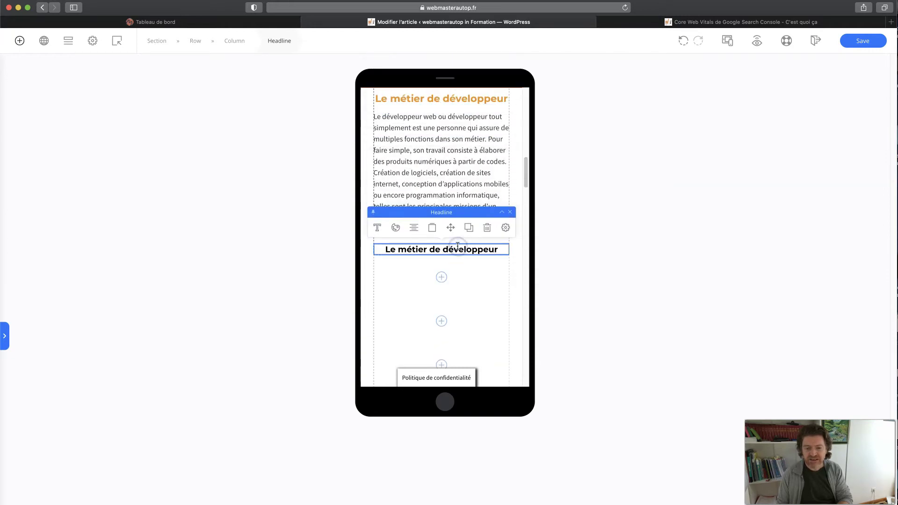
pyautogui.click(376, 229)
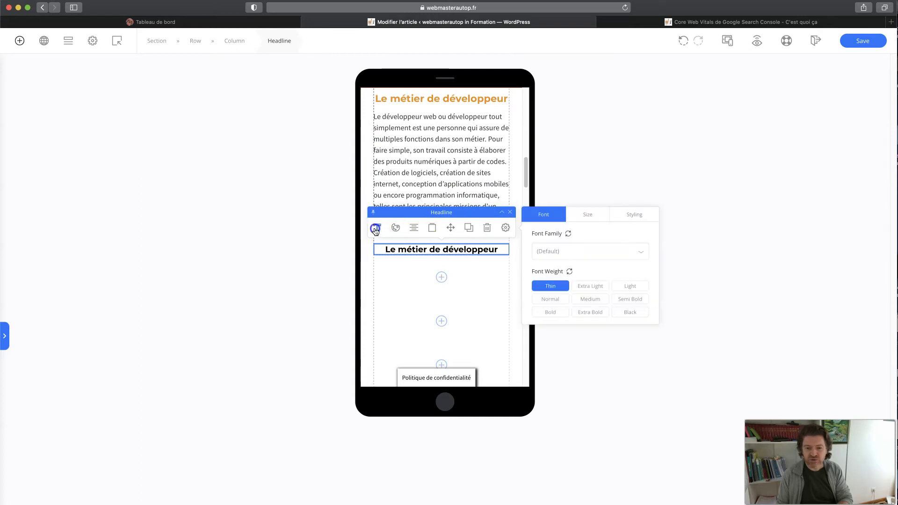
pyautogui.click(584, 214)
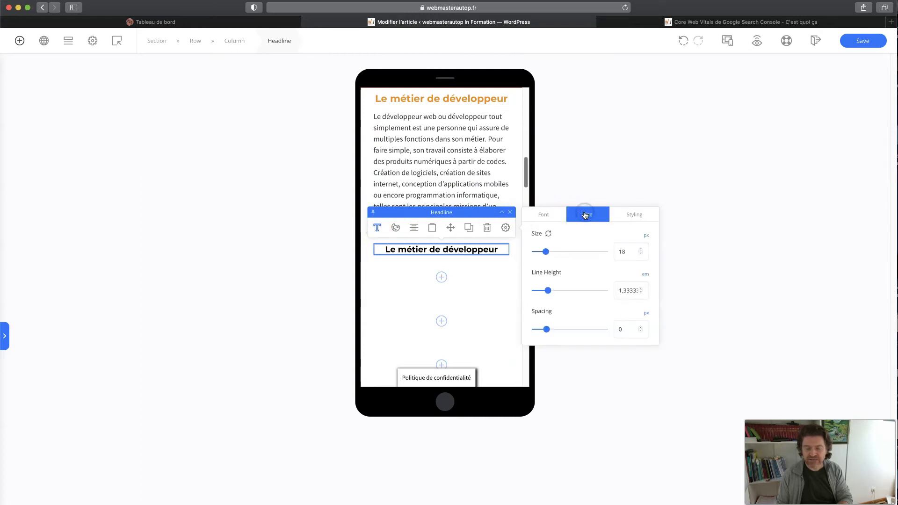
pyautogui.click(452, 139)
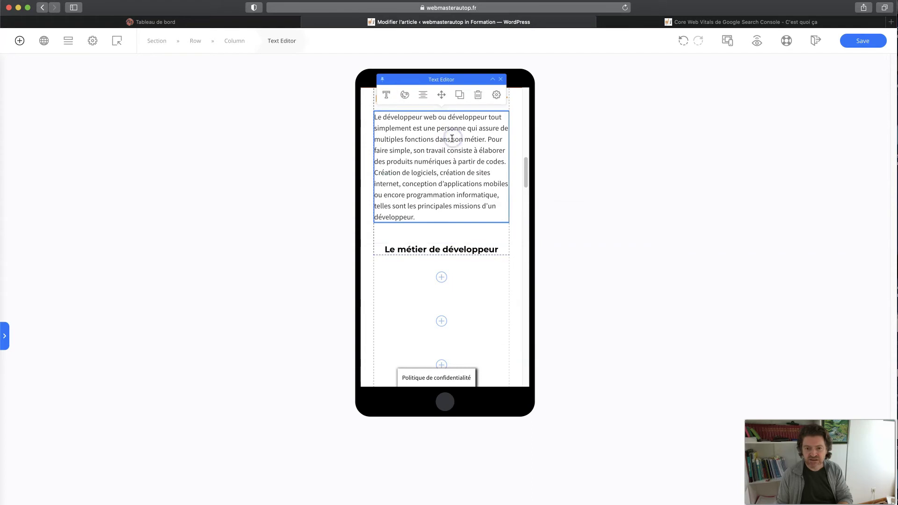
# Return to the desktop preview and save the page
pyautogui.click(728, 40)
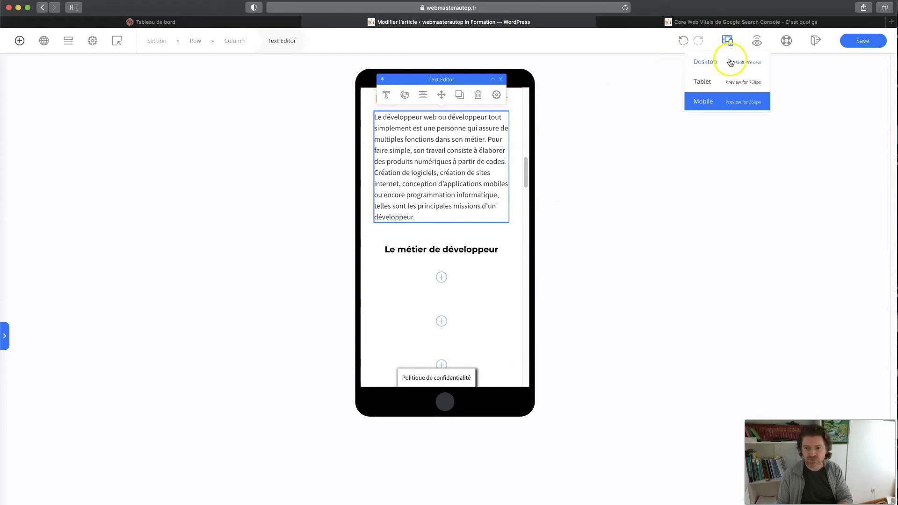
pyautogui.click(729, 65)
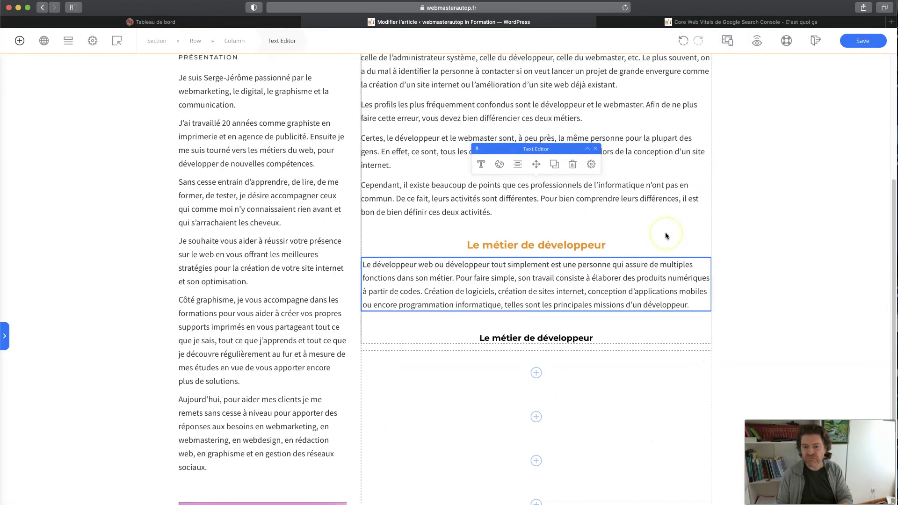
pyautogui.click(859, 41)
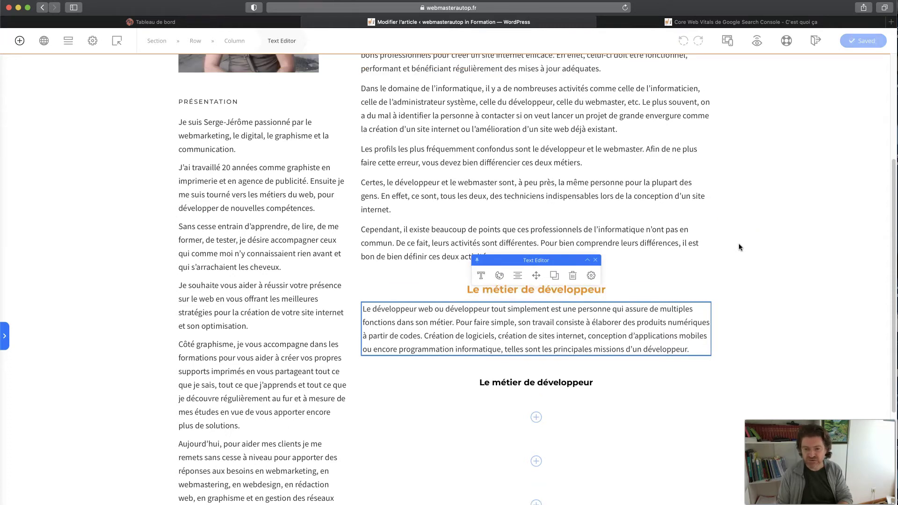
# Review the black duplicated headline's font, size and styling settings in the desktop view
pyautogui.click(668, 286)
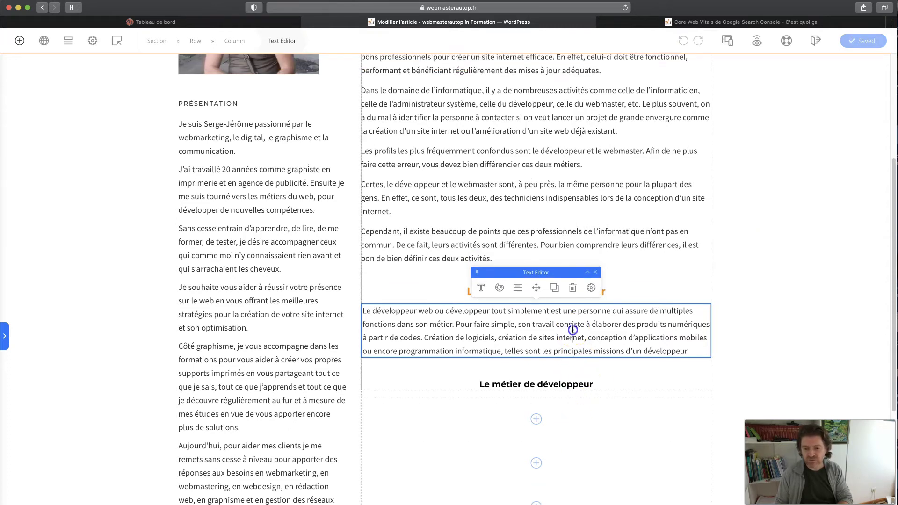
pyautogui.click(576, 383)
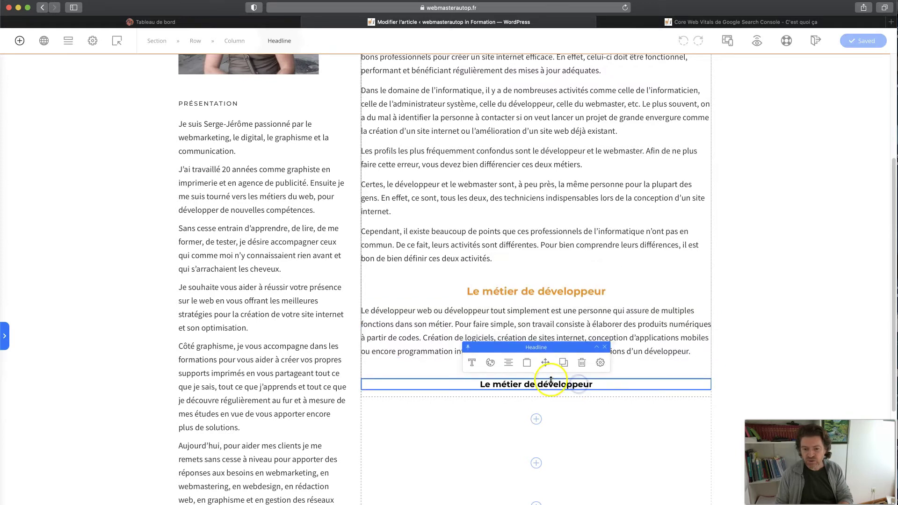
pyautogui.click(471, 363)
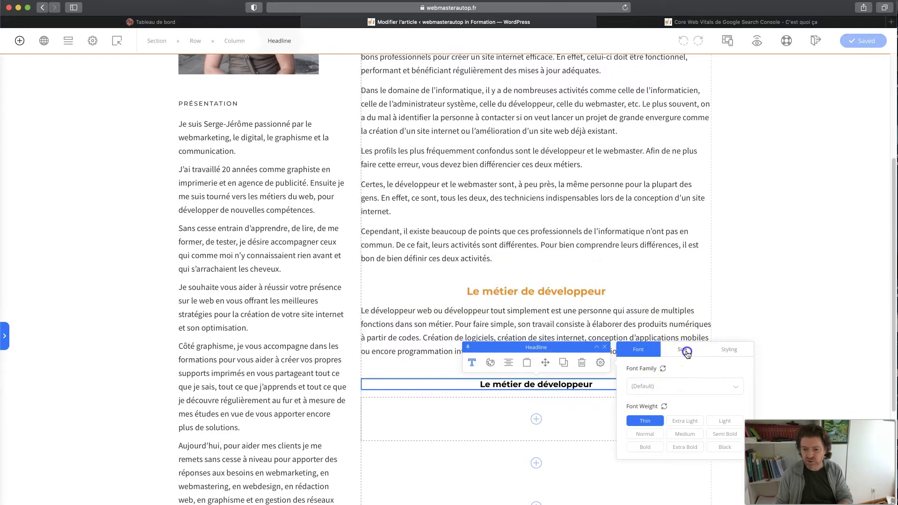
pyautogui.click(687, 352)
pyautogui.click(725, 350)
pyautogui.click(687, 351)
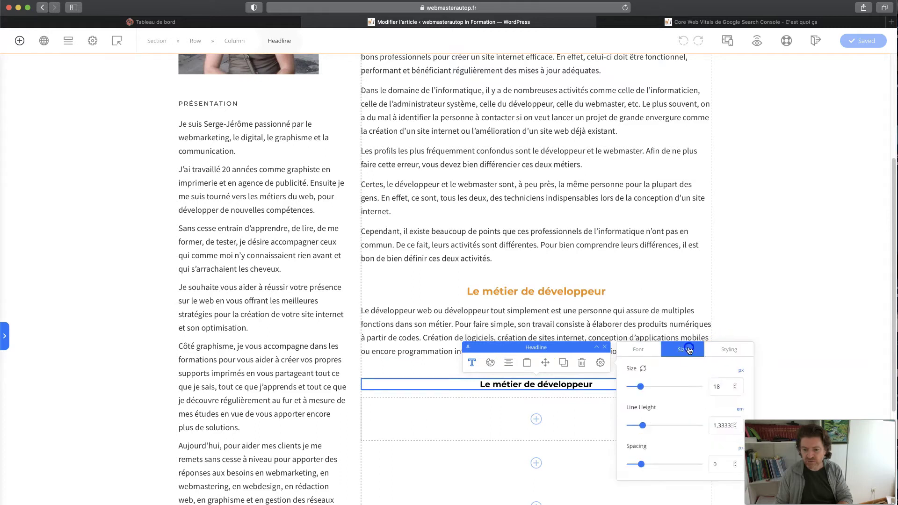
pyautogui.click(736, 389)
pyautogui.click(737, 385)
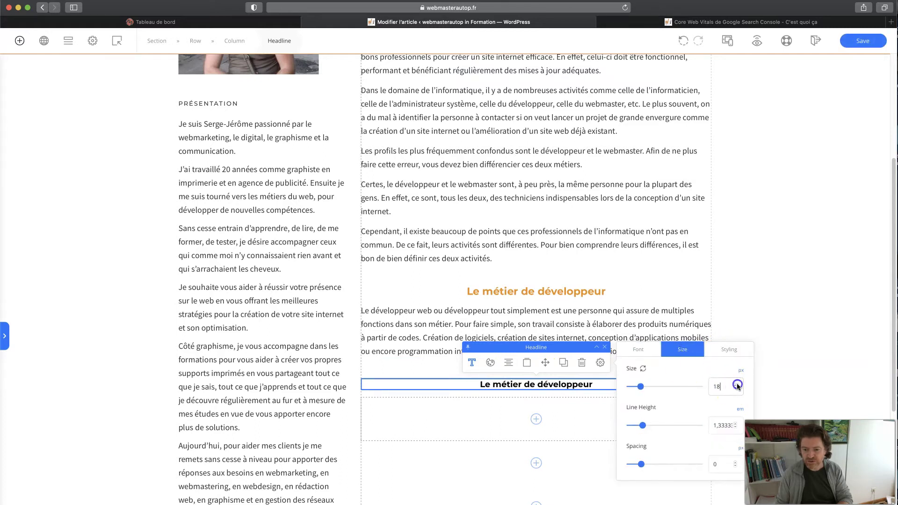
pyautogui.click(721, 352)
pyautogui.click(635, 352)
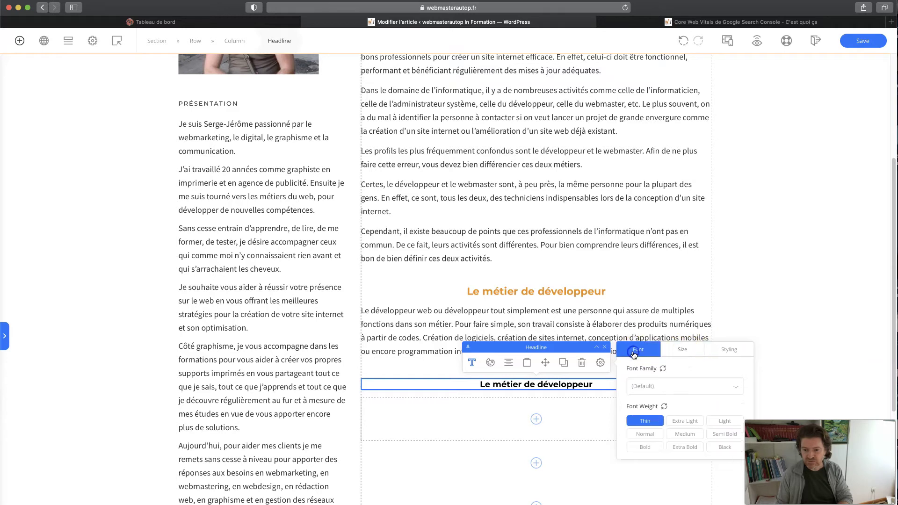
pyautogui.click(491, 363)
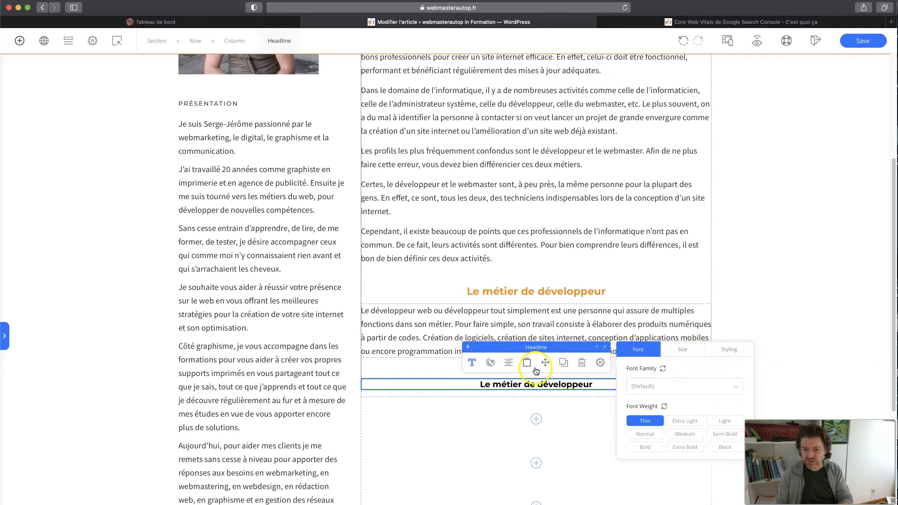
# Reduce the space above the black duplicated headline and save the page
pyautogui.click(601, 363)
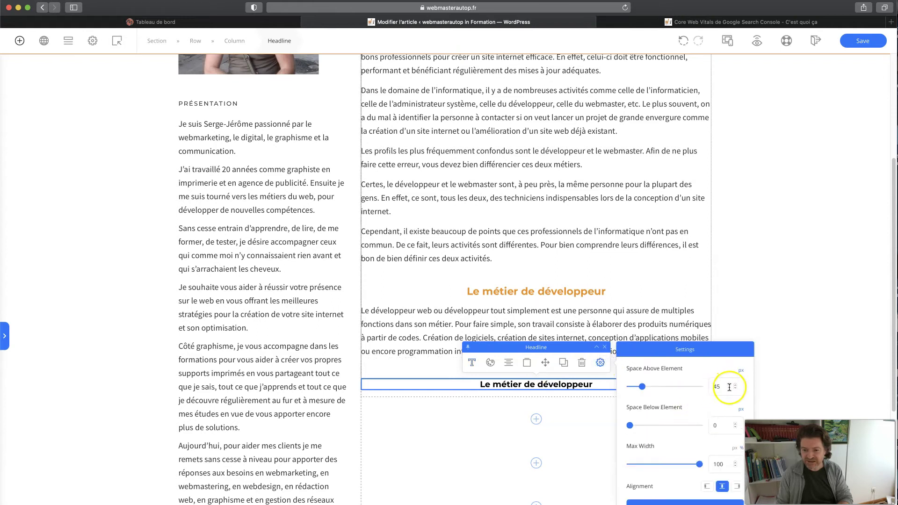
pyautogui.moveTo(642, 387); pyautogui.dragTo(637, 386)
pyautogui.click(595, 319)
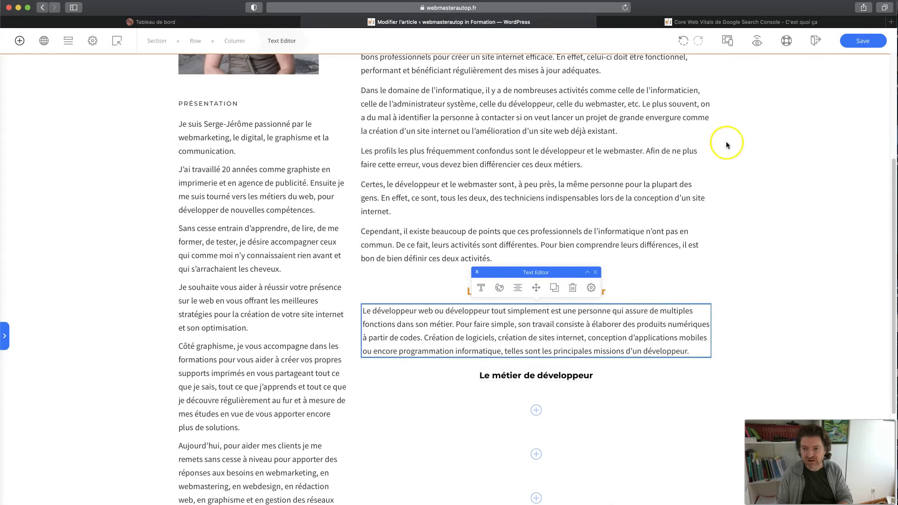
pyautogui.click(862, 41)
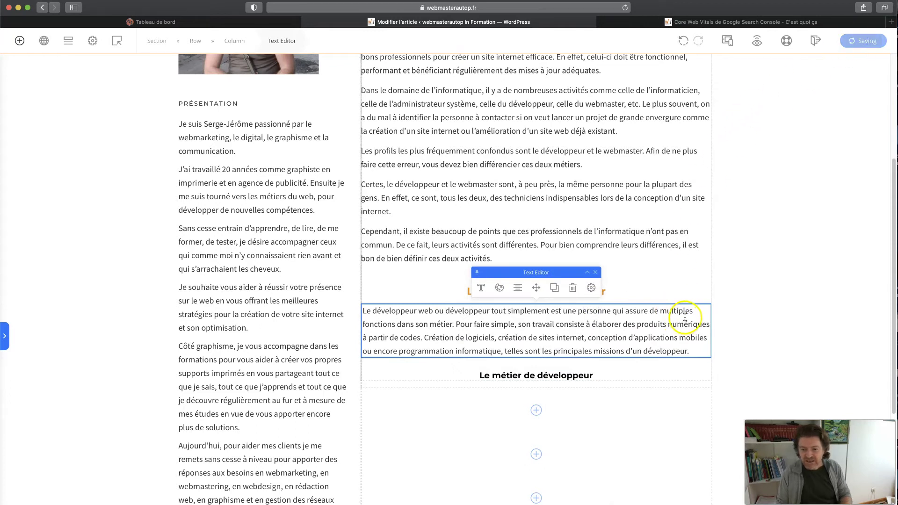
# Duplicate the developer paragraph and move the black headline between the two copies
pyautogui.click(555, 287)
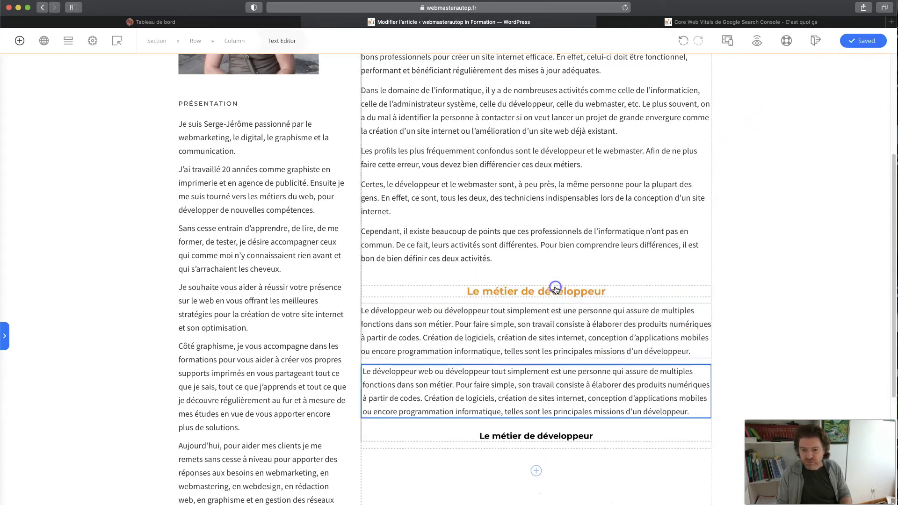
pyautogui.click(625, 433)
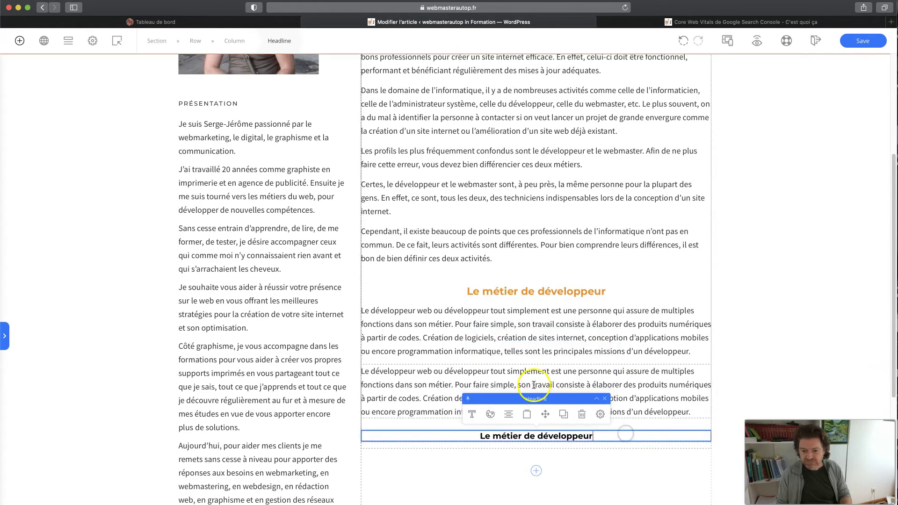
pyautogui.moveTo(545, 414); pyautogui.dragTo(515, 372)
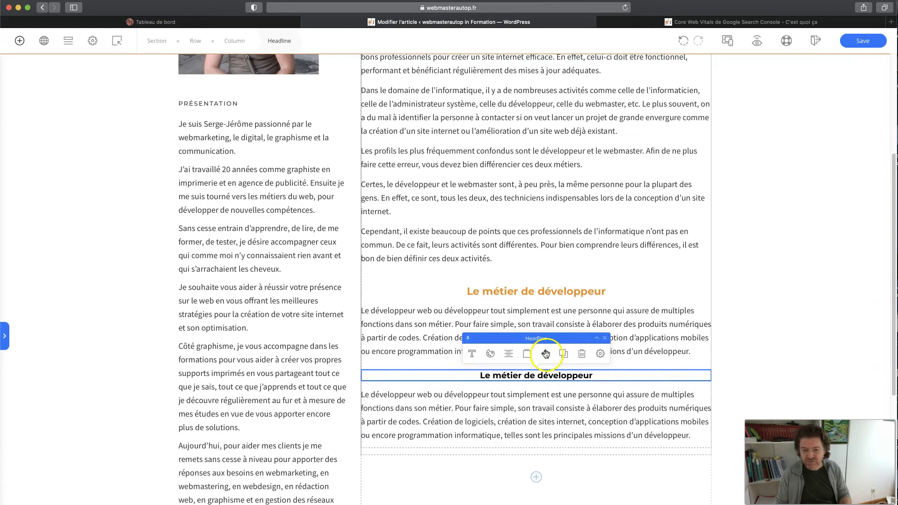
# Replace the black headline's text with "Ses compétences" on a single line, without a trailing line break
pyautogui.scroll(-5, 412, 261)
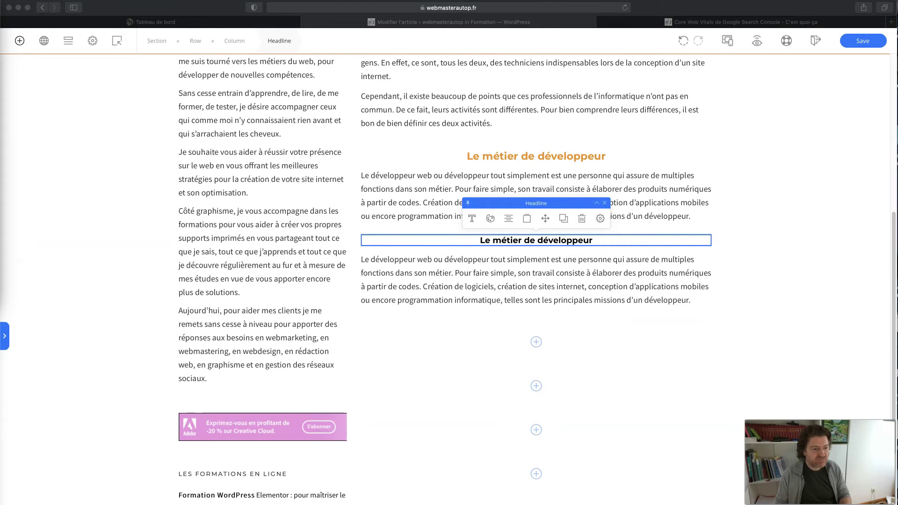
pyautogui.click(473, 239)
pyautogui.hotkey('ctrl', 'a')
pyautogui.write('Ses compétences')
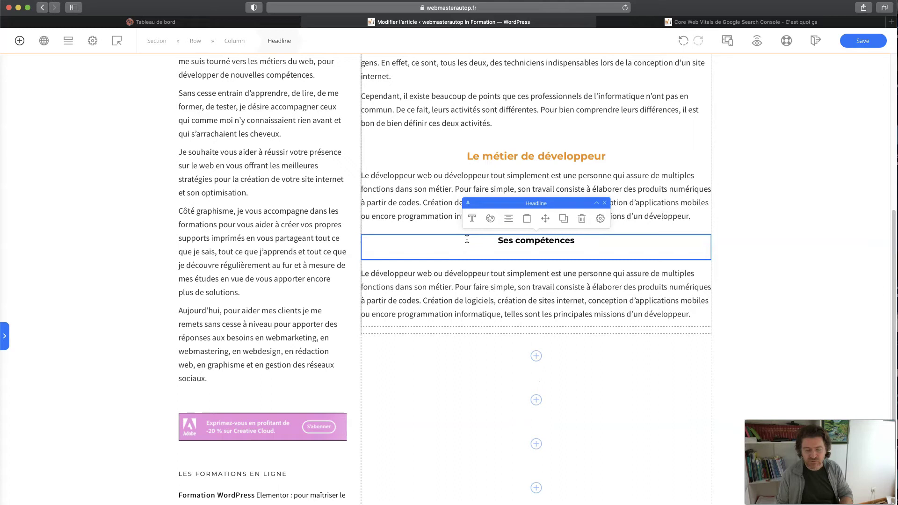
pyautogui.press('BackSpace')
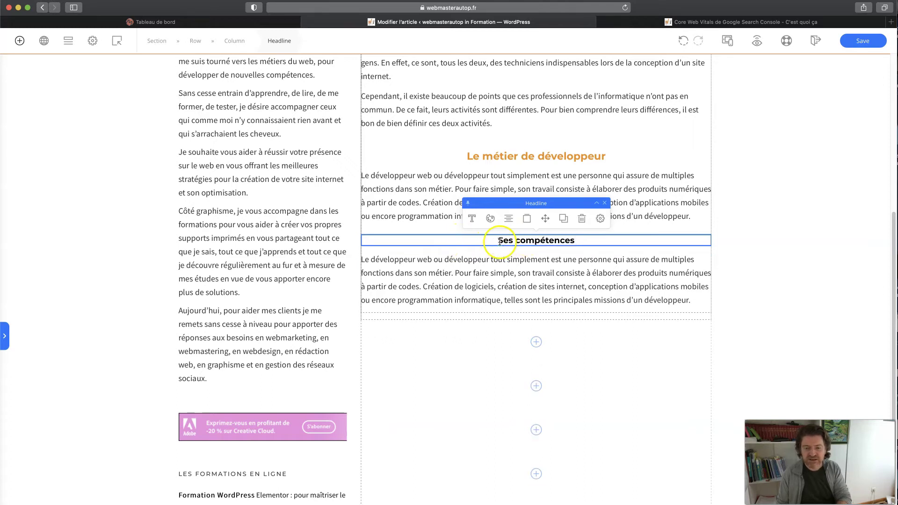
pyautogui.press('Return')
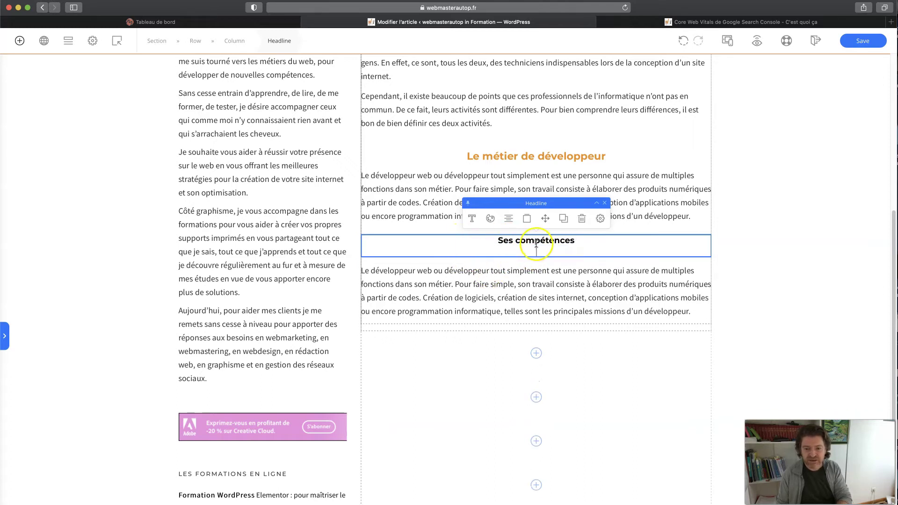
pyautogui.press('BackSpace')
# Change the black "Ses compétences" headline's text to "Les compétences du développeur web"
pyautogui.click(466, 271)
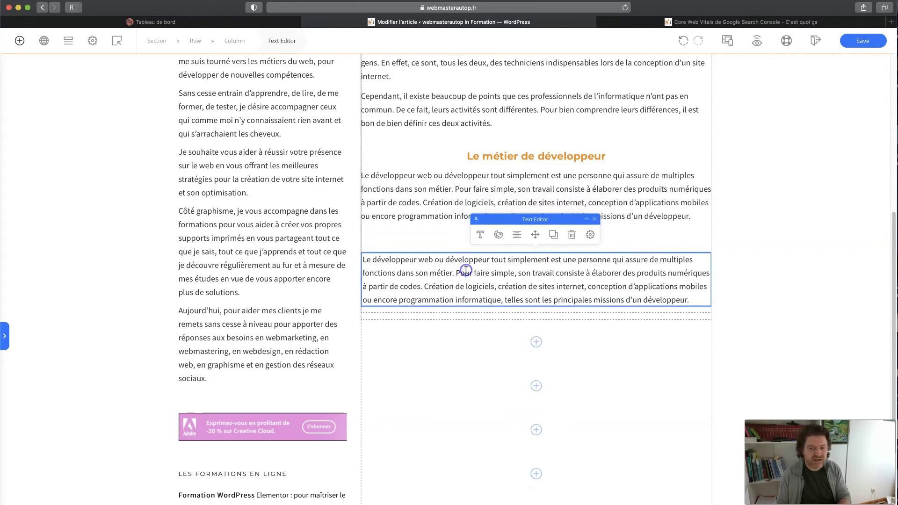
pyautogui.click(624, 238)
pyautogui.click(504, 240)
pyautogui.write('Les compétences')
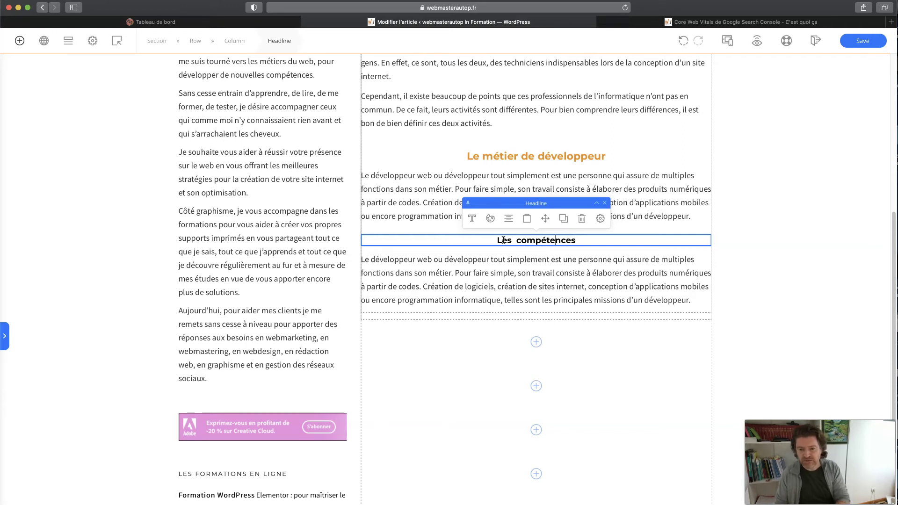
pyautogui.write('du')
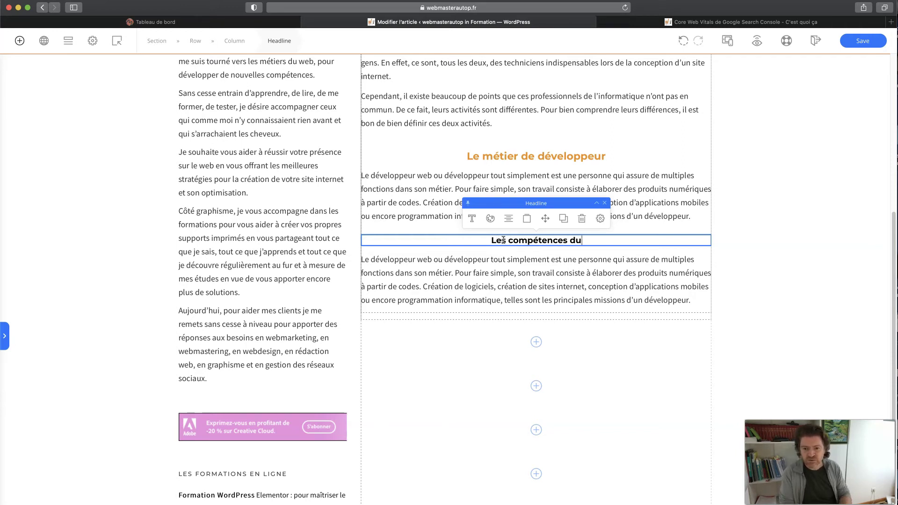
pyautogui.write(' développ')
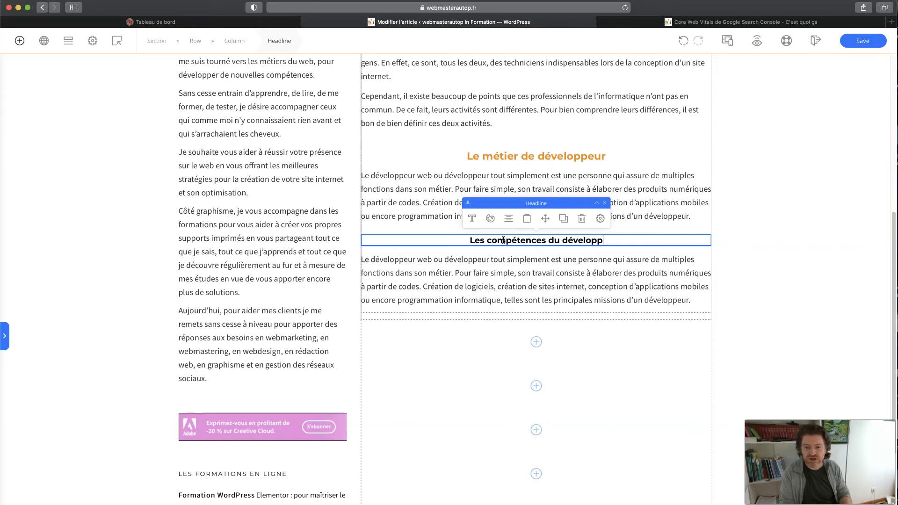
pyautogui.write('eur web')
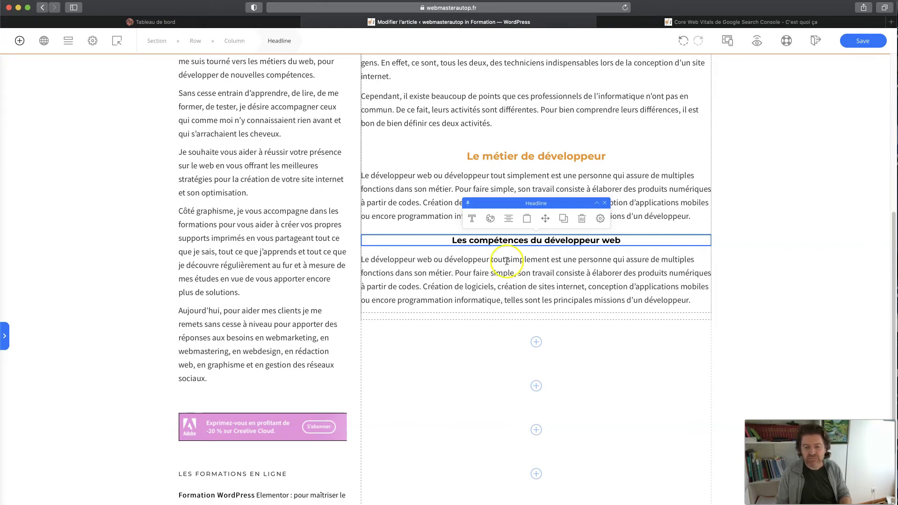
# Make "développeur web" bold at the start of the paragraph below the "Les compétences du développeur web" headline
pyautogui.click(414, 261)
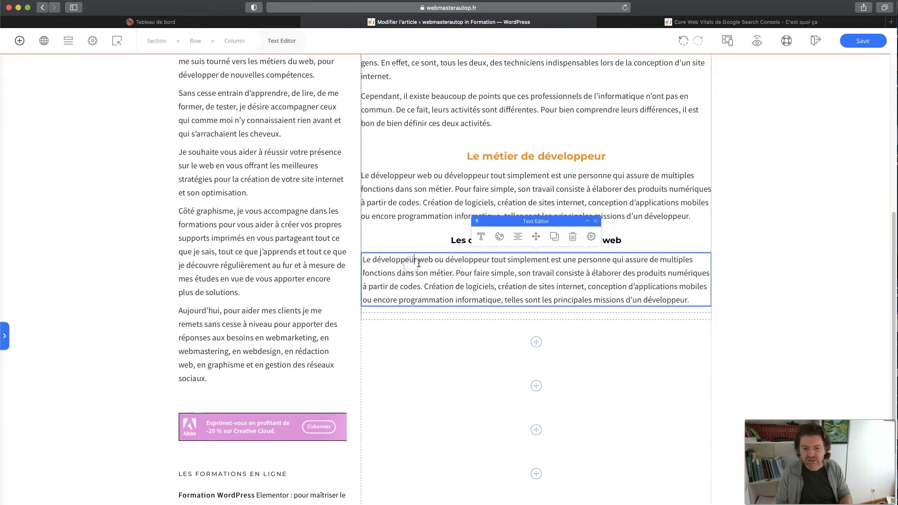
pyautogui.moveTo(432, 260); pyautogui.dragTo(372, 260)
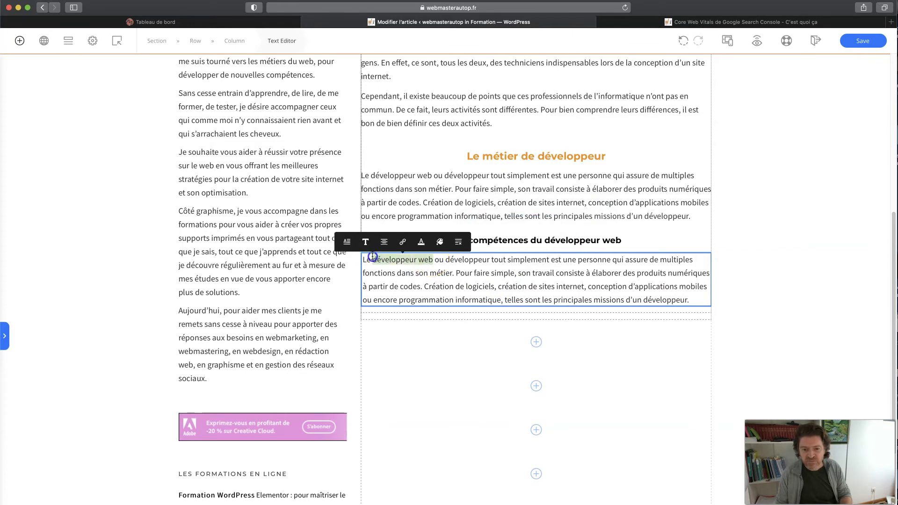
pyautogui.click(351, 238)
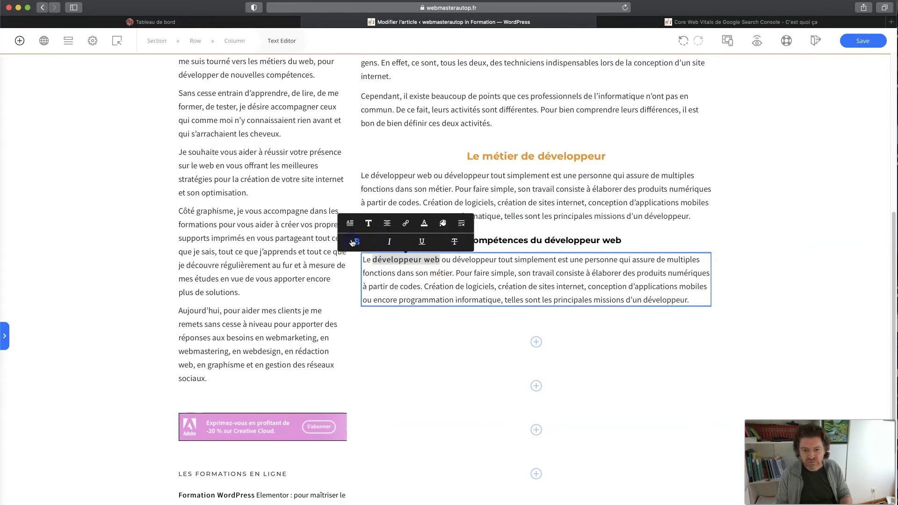
pyautogui.click(433, 281)
# Make the words "webmaster" and "développeur" bold in the introduction paragraph beginning with "Certes"
pyautogui.scroll(10, 433, 281)
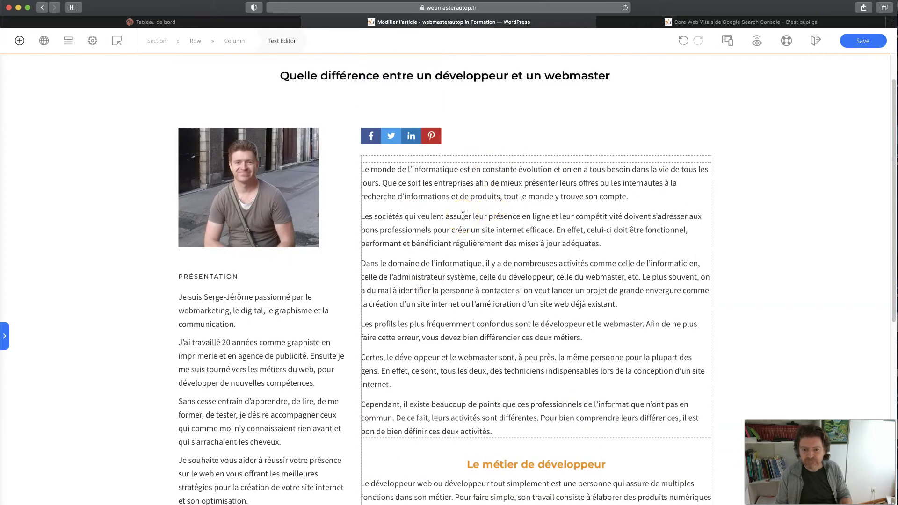
pyautogui.click(467, 356)
pyautogui.doubleClick(465, 356)
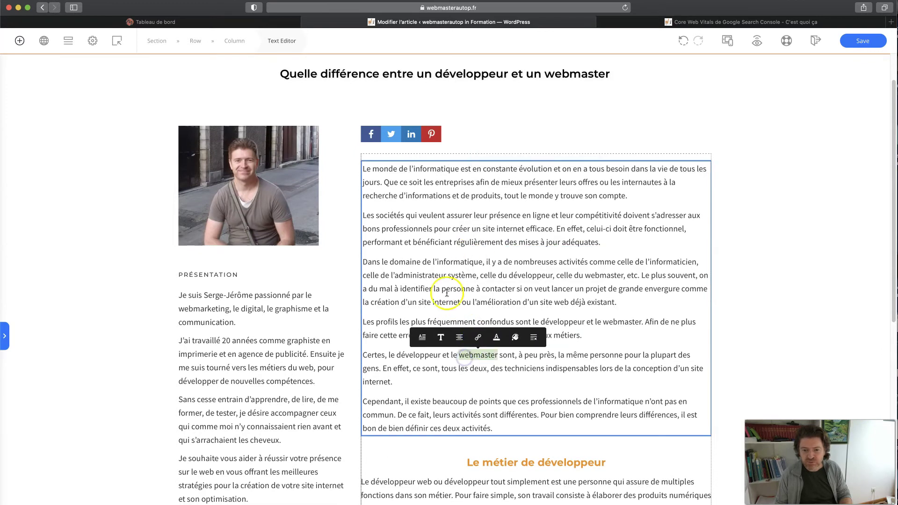
pyautogui.click(433, 339)
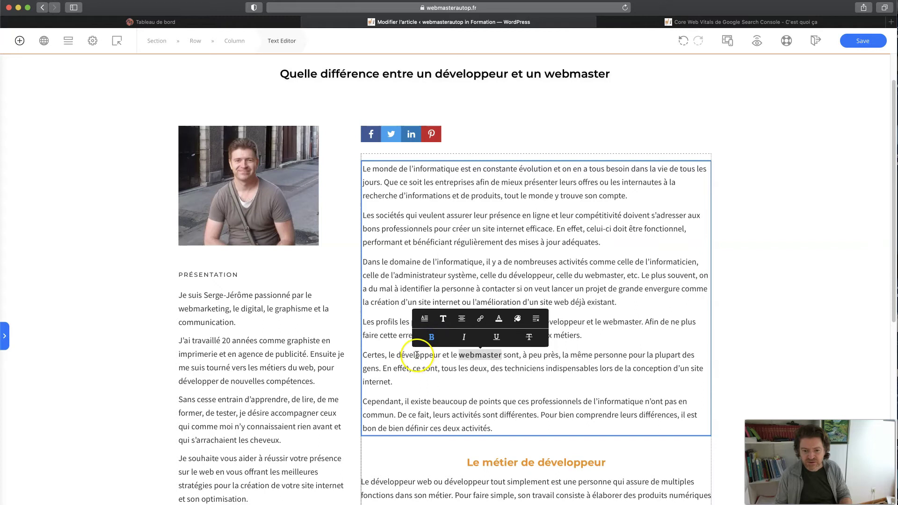
pyautogui.doubleClick(418, 355)
pyautogui.click(386, 346)
pyautogui.click(372, 339)
pyautogui.click(454, 256)
# Replace the paragraph under "Les compétences du développeur web" with the source article's two skills paragraphs, starting "Il est impératif que le développeur dispose de nombreuses connaissances"
pyautogui.scroll(-10, 451, 258)
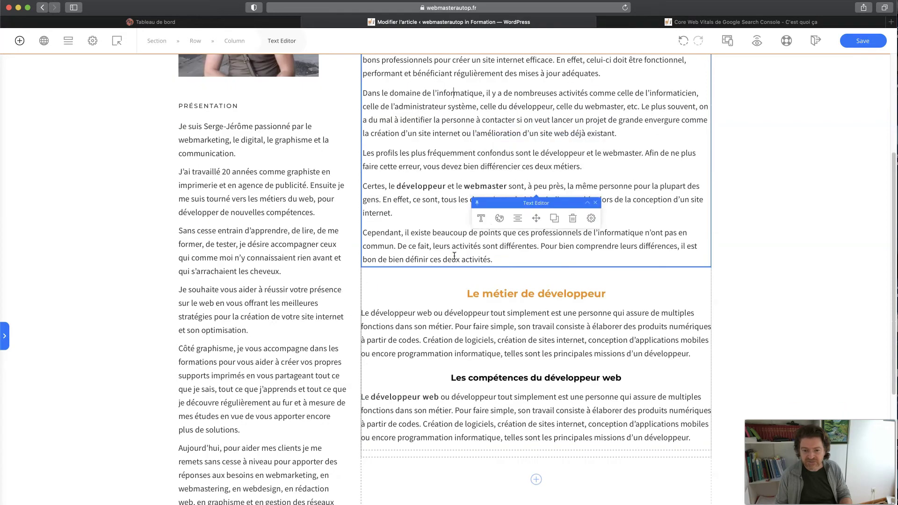
pyautogui.scroll(-2, 447, 259)
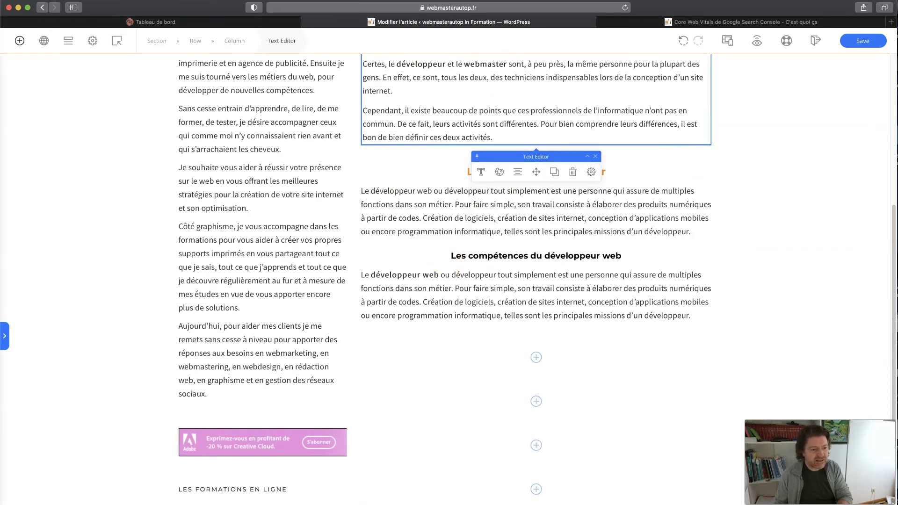
pyautogui.press('super+Tab')
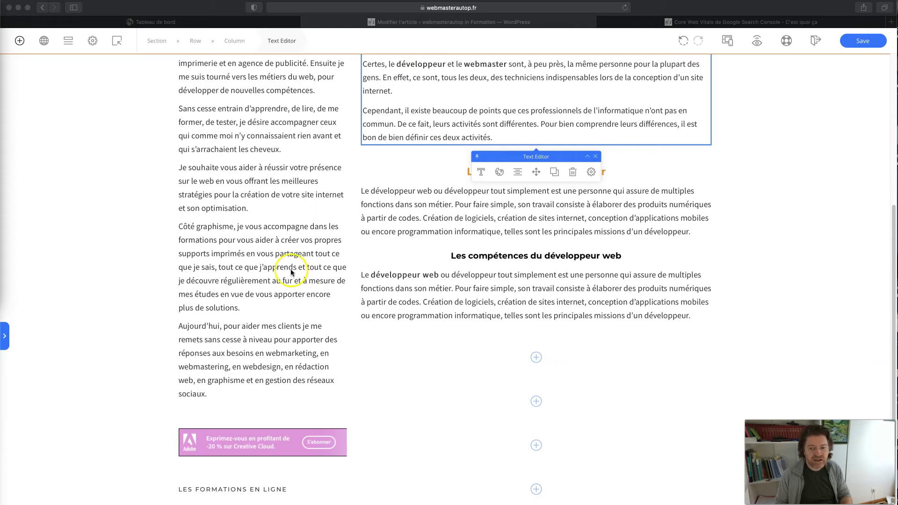
pyautogui.click(388, 293)
pyautogui.doubleClick(412, 294)
pyautogui.write('Il est impératif que le développeur dispose de nombreuses connaissances pour accomplir, comme il se doit, les tâches qui lui sont confiées. En effet, il est nécessaire qu’il ait une maîtrise parfaite des langages informatiques tels que PHP, JavaScript, CSS, HTML, MySQL, etc. Selon ses spécialités, il peut effectuer du développement Front End ou du développement Back End.\\nLe développeur Front End conçoit les éléments que vous voyez à l’écran tel que le design d’un site. Pour cela, il fait du CSS, du HTML et du JavaScript. Quant au développeur web Back End, il élabore les choses que vous n’apercevez pas comme la base de données et l’application entre autres. Si ce professionnel maîtrise, en même temps, ces deux disciplines, on parle alors de développeur Full Stack.')
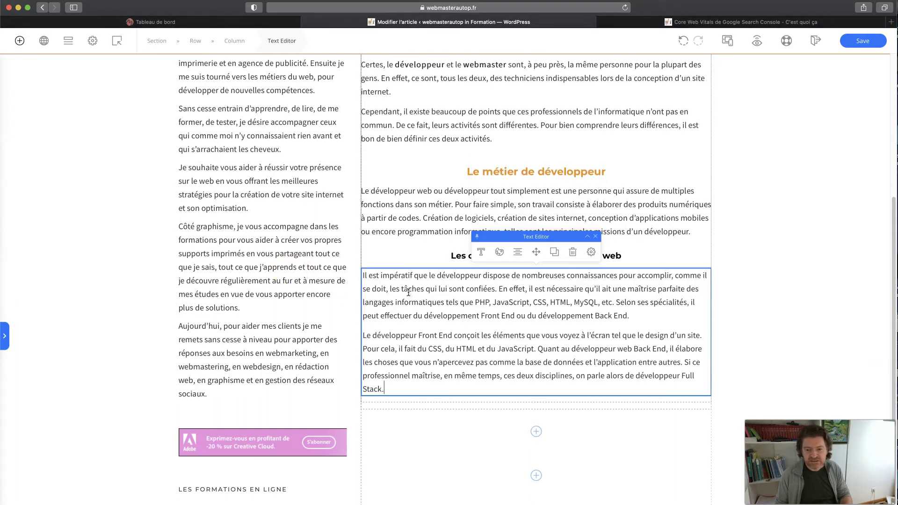
# Make "développeur web" bold at the start of the paragraph below the orange "Le métier de développeur" headline
pyautogui.click(417, 185)
pyautogui.moveTo(433, 192); pyautogui.dragTo(373, 192)
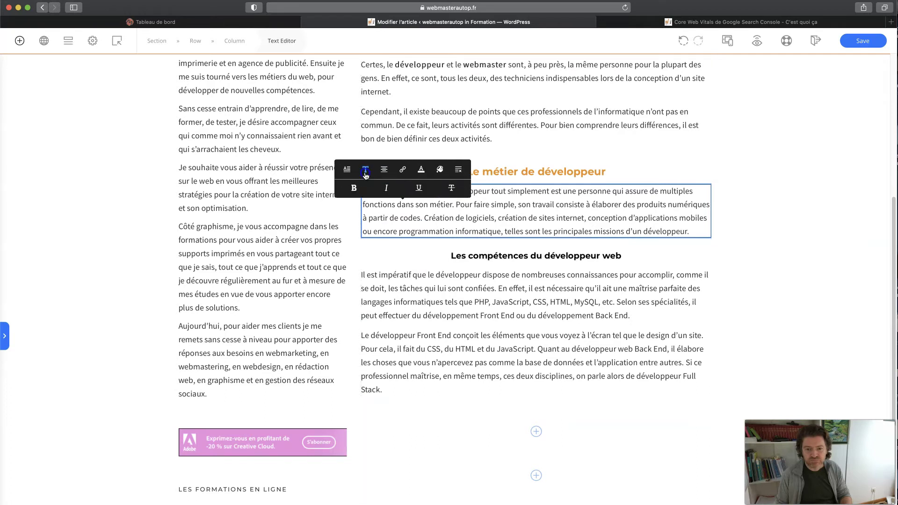
pyautogui.click(349, 176)
# Make "PHP" and "JavaScript" bold in the first skills paragraph's list of programming languages
pyautogui.click(409, 298)
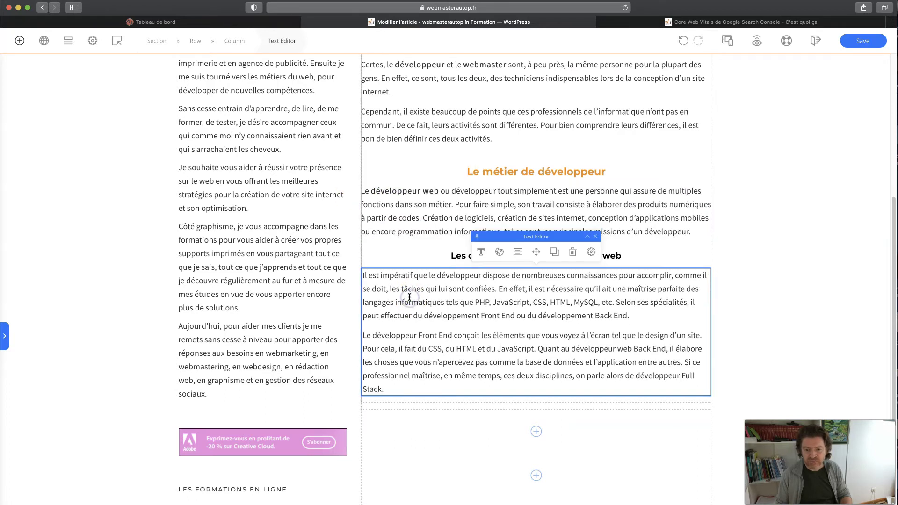
pyautogui.doubleClick(482, 303)
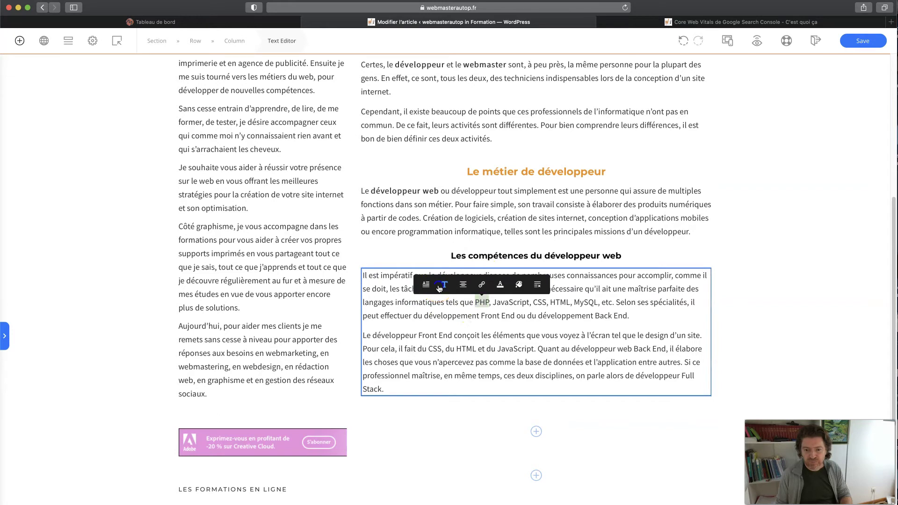
pyautogui.click(440, 286)
pyautogui.click(434, 284)
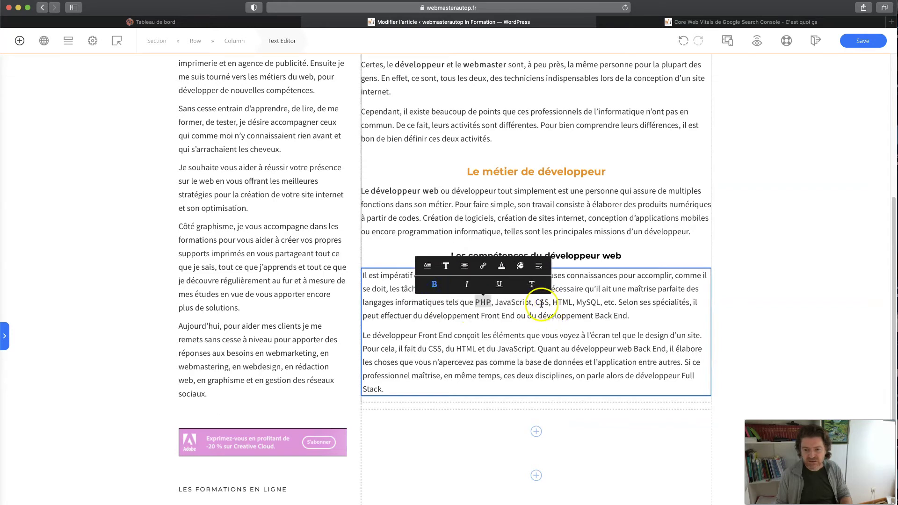
pyautogui.doubleClick(513, 302)
pyautogui.click(475, 284)
pyautogui.click(460, 290)
pyautogui.click(518, 348)
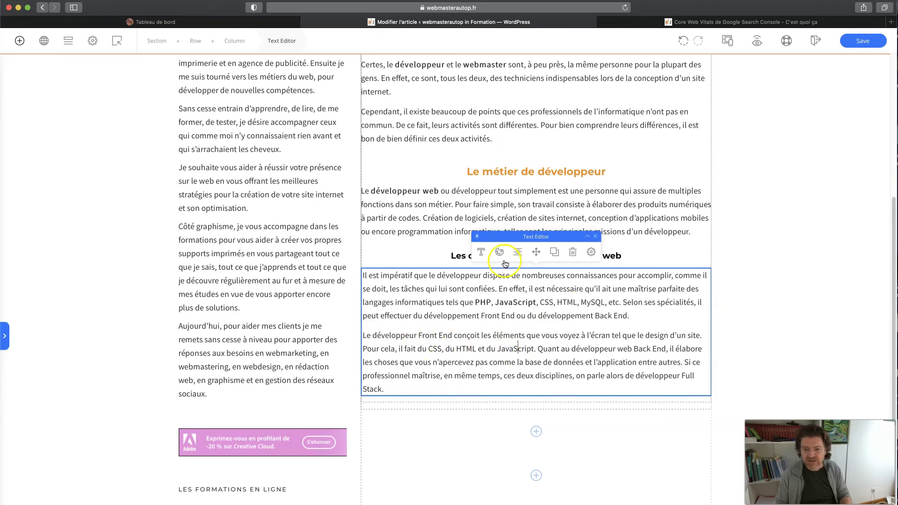
# Make "développeur Front End" and "développeur Full Stack" bold in the second skills paragraph
pyautogui.moveTo(453, 336); pyautogui.dragTo(379, 336)
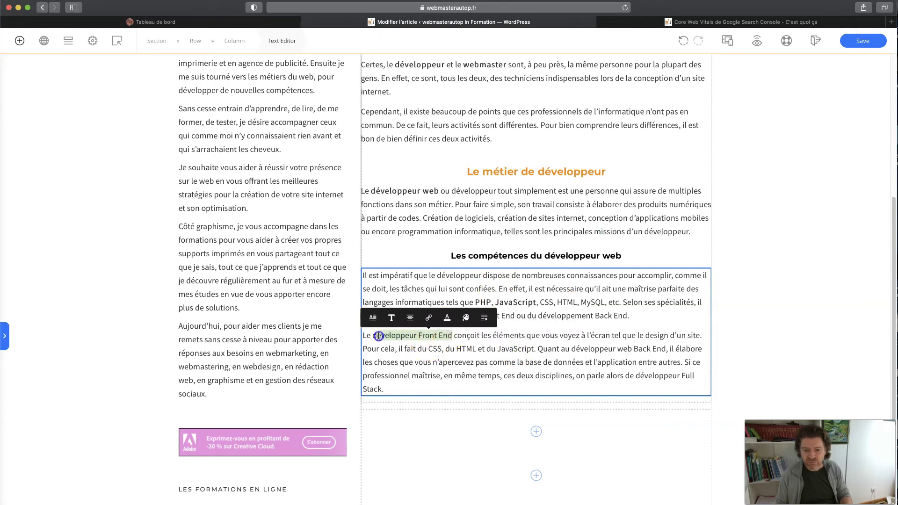
pyautogui.click(375, 318)
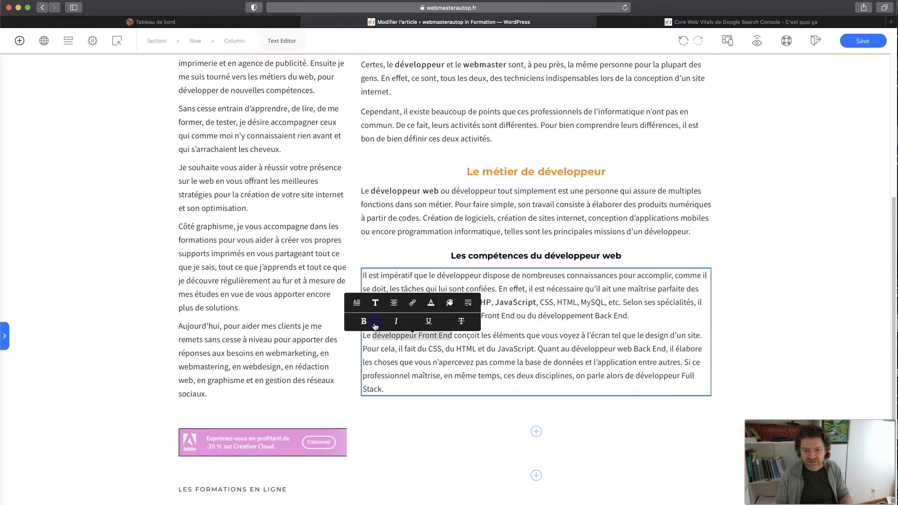
pyautogui.click(369, 321)
pyautogui.click(391, 337)
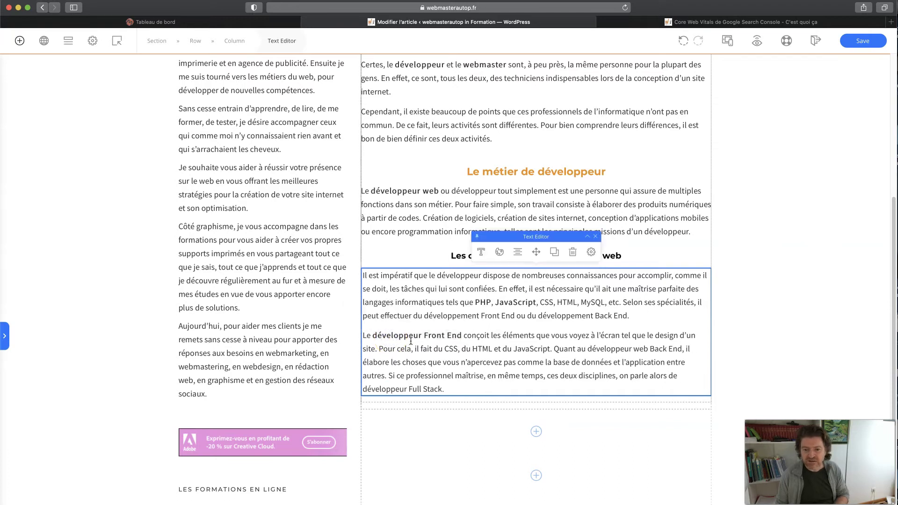
pyautogui.moveTo(442, 389); pyautogui.dragTo(363, 391)
pyautogui.click(481, 358)
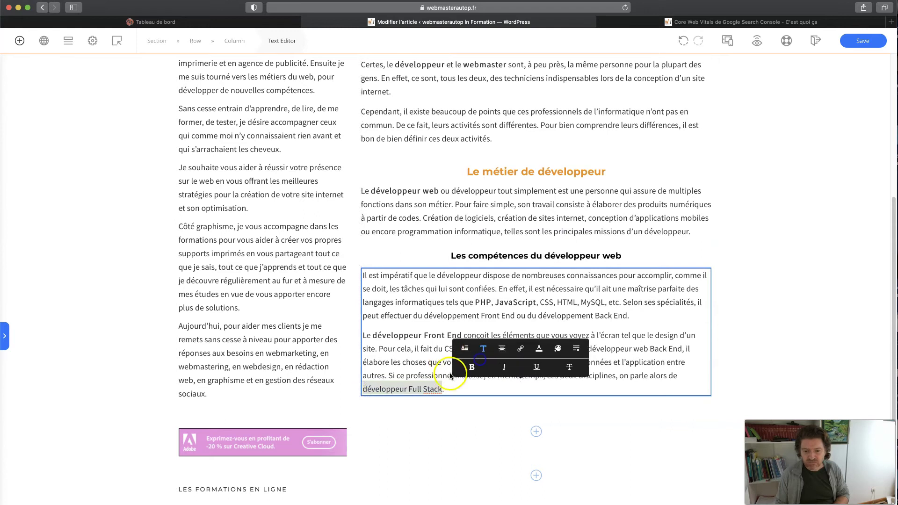
pyautogui.click(471, 356)
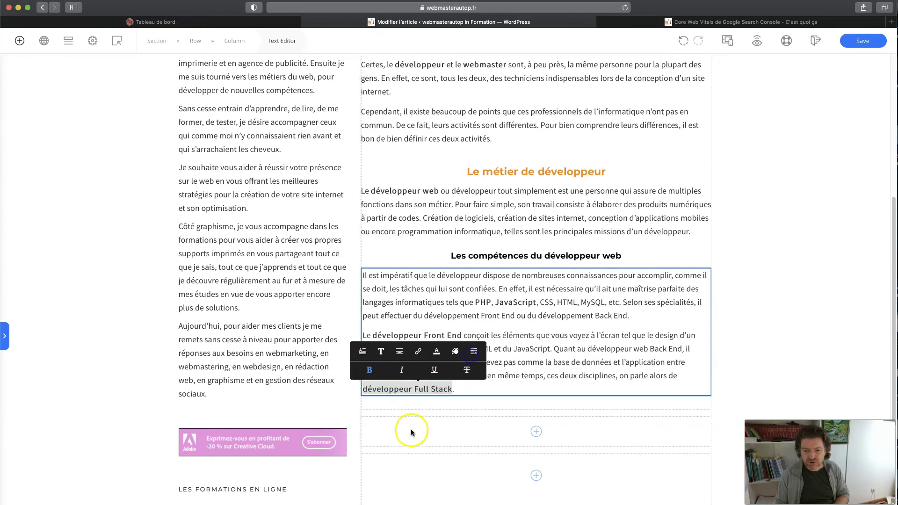
pyautogui.click(467, 315)
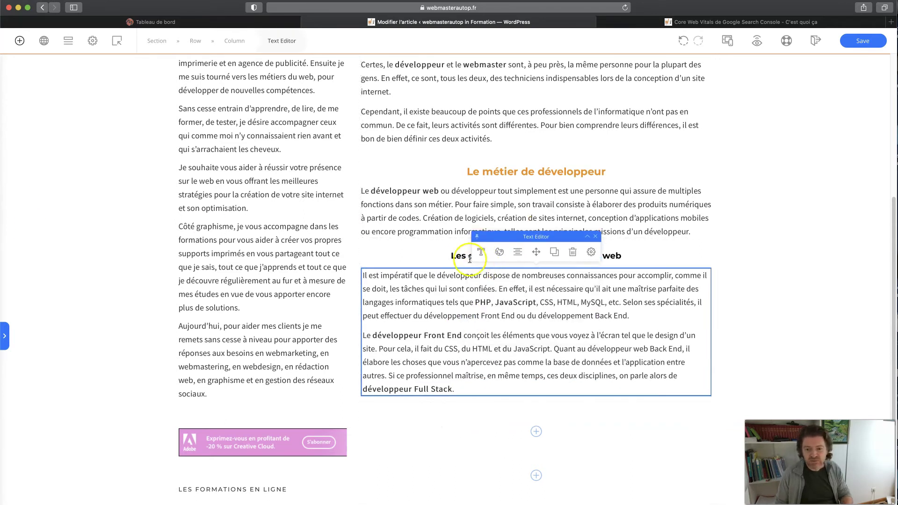
# Duplicate the "Les compétences du développeur web" headline and move the copy below the skills paragraphs
pyautogui.click(529, 255)
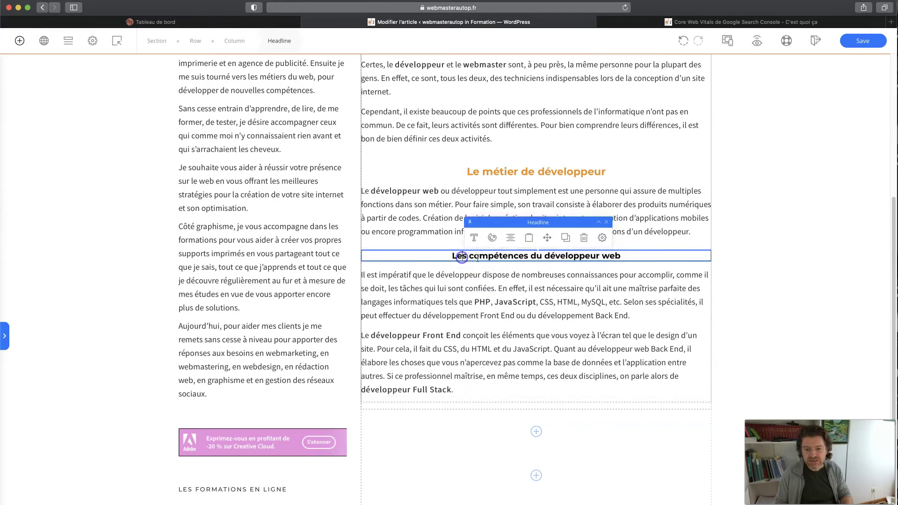
pyautogui.click(564, 234)
pyautogui.moveTo(546, 256); pyautogui.dragTo(491, 407)
pyautogui.scroll(-5, 496, 305)
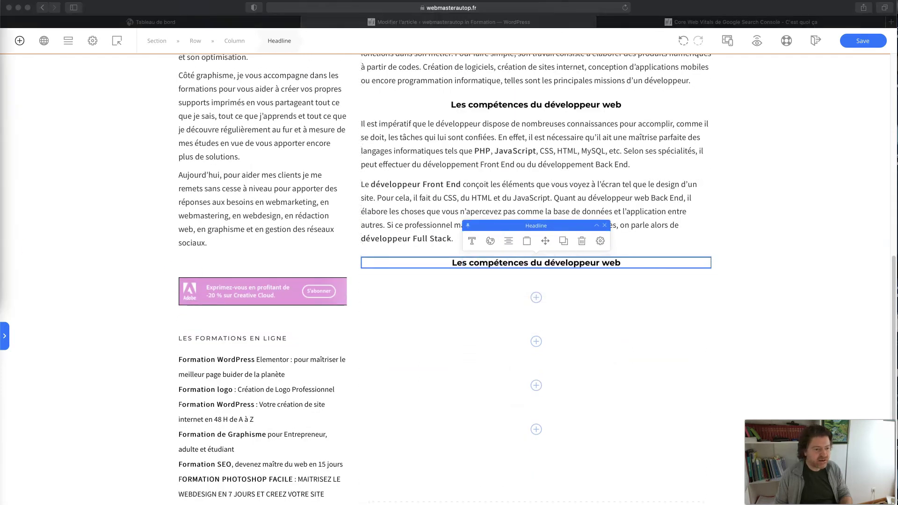
# Replace "compétences" with "qualités" in the lower headline so it reads "Les qualités du développeur web"
pyautogui.click(495, 262)
pyautogui.doubleClick(495, 261)
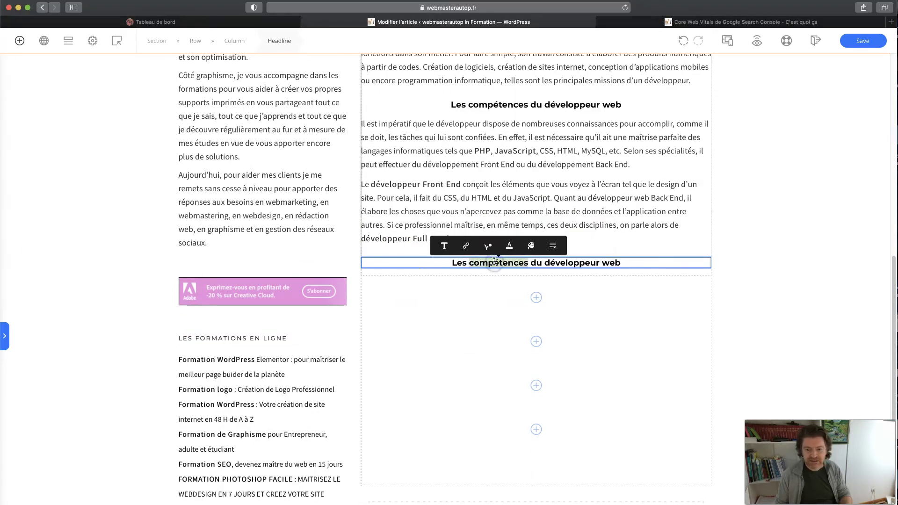
pyautogui.write('qualités')
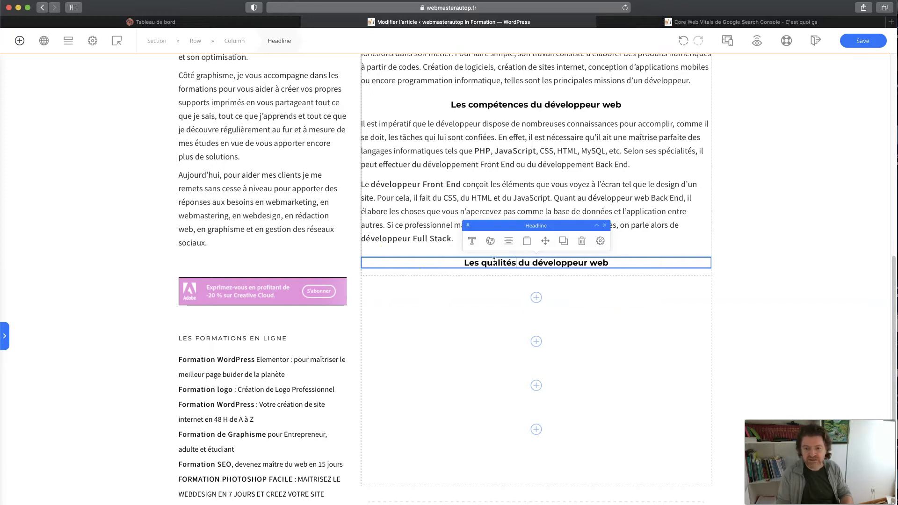
# Duplicate the skills text block and move the copy below the "Les qualités du développeur web" headline
pyautogui.click(526, 189)
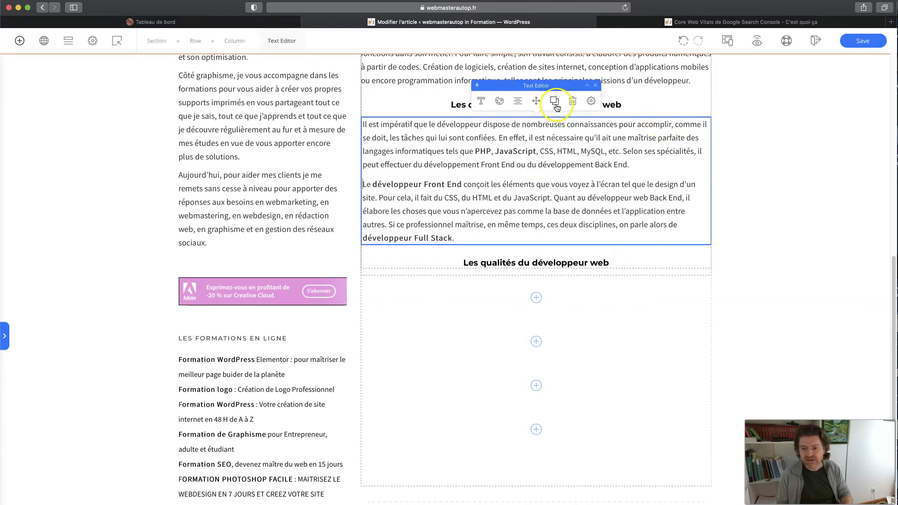
pyautogui.click(556, 103)
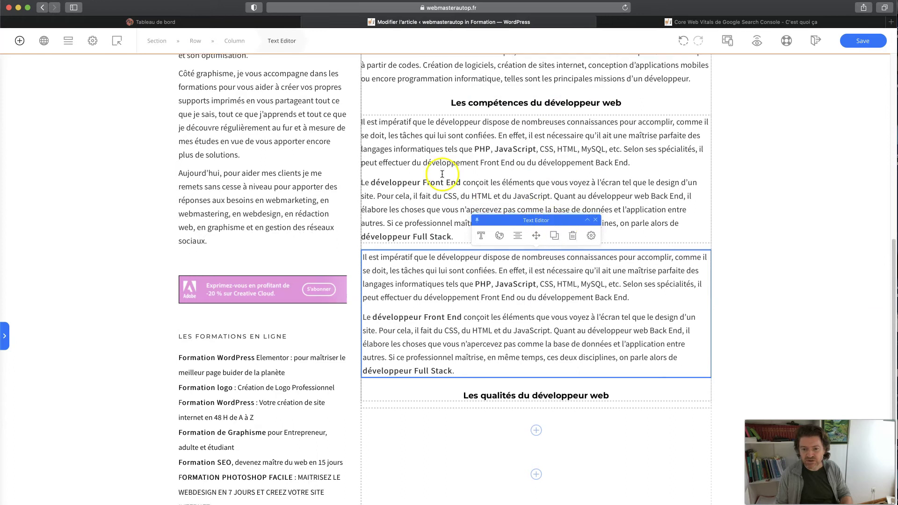
pyautogui.scroll(-3, 442, 174)
pyautogui.moveTo(536, 137); pyautogui.dragTo(527, 301)
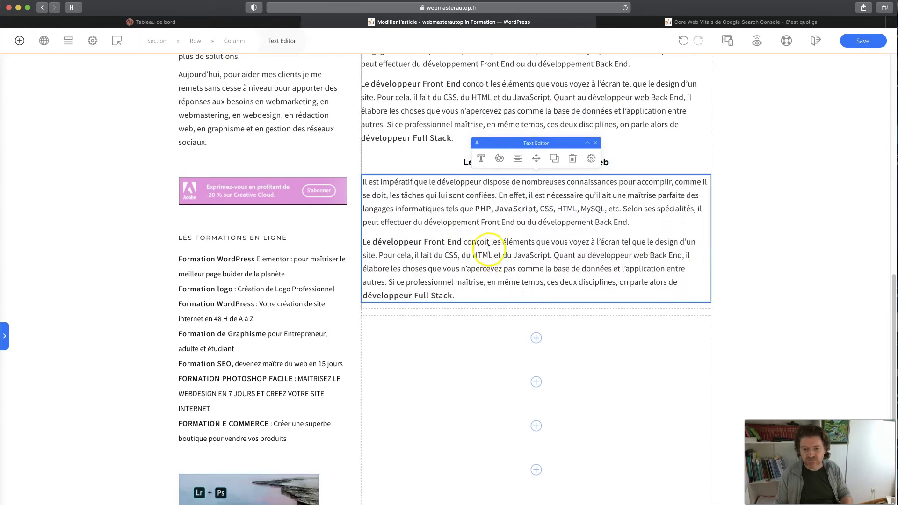
# Replace the duplicated text under "Les qualités du développeur web" with the paragraph beginning "Plusieurs qualités sont requises pour exercer le métier de développeur"
pyautogui.scroll(1, 489, 249)
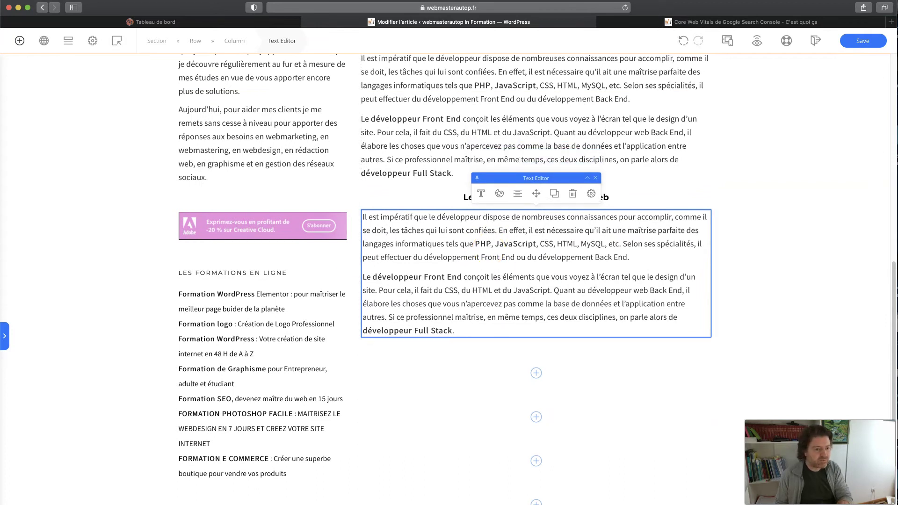
pyautogui.press('super+Tab')
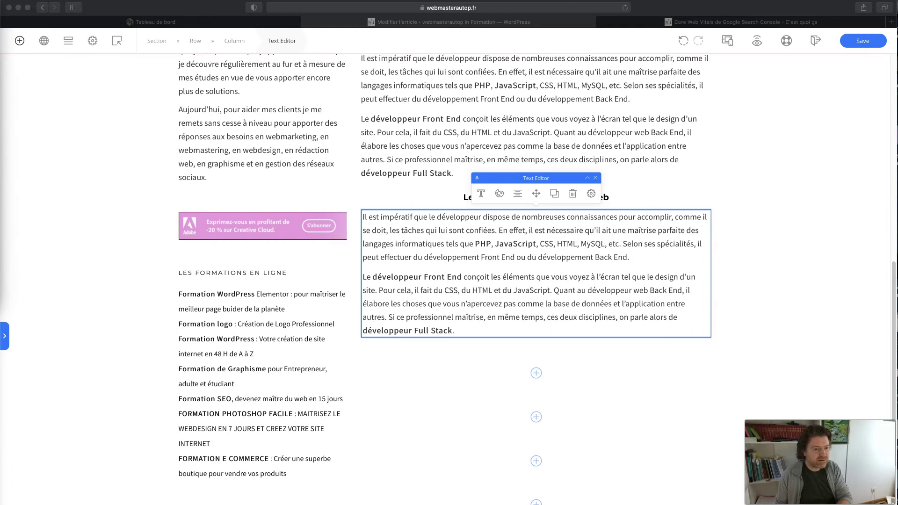
pyautogui.click(404, 262)
pyautogui.press('super+a')
pyautogui.write('Plusieurs qualités sont requises pour exercer le métier de développeur. En effet, le profil doit faire preuve d’une grande capacité d’adaptation et d’écoute afin de répondre aux besoins de son client. Il doit également être capable de gérer tous les incidents qui peuvent survenir lors de l’accomplissement de son travail.')
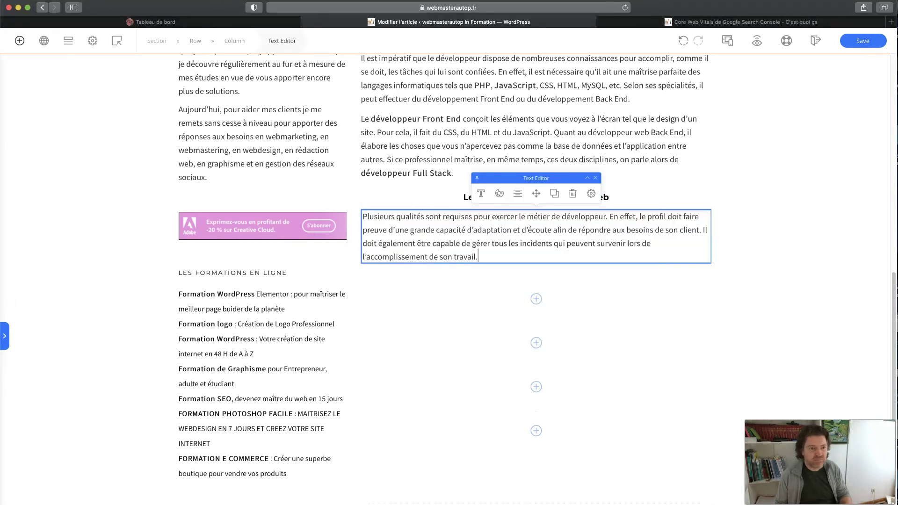
# Bring the source text document over the page and enlarge its window to check the qualities passage
pyautogui.press('super+Tab')
pyautogui.moveTo(147, 60); pyautogui.dragTo(90, 66)
pyautogui.moveTo(289, 363); pyautogui.dragTo(325, 426)
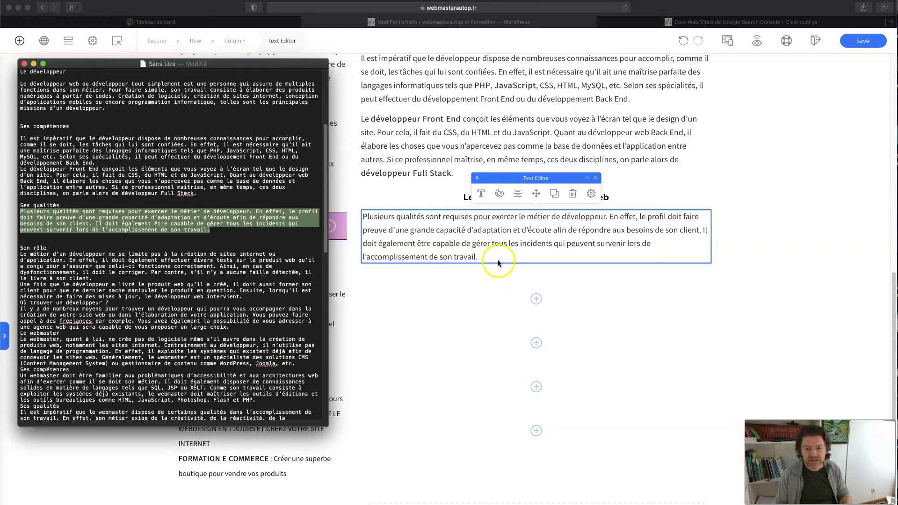
pyautogui.click(477, 237)
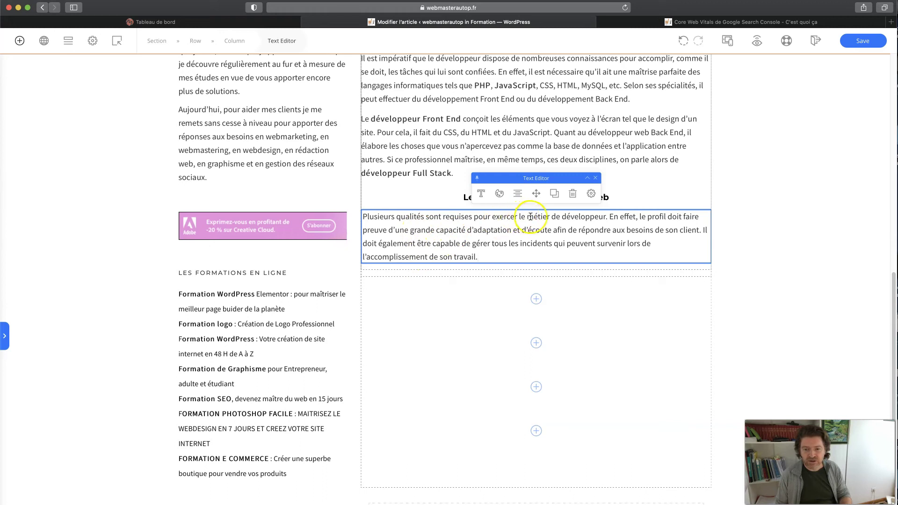
# Make "métier de développeur" bold in the qualities paragraph
pyautogui.moveTo(527, 217); pyautogui.dragTo(607, 216)
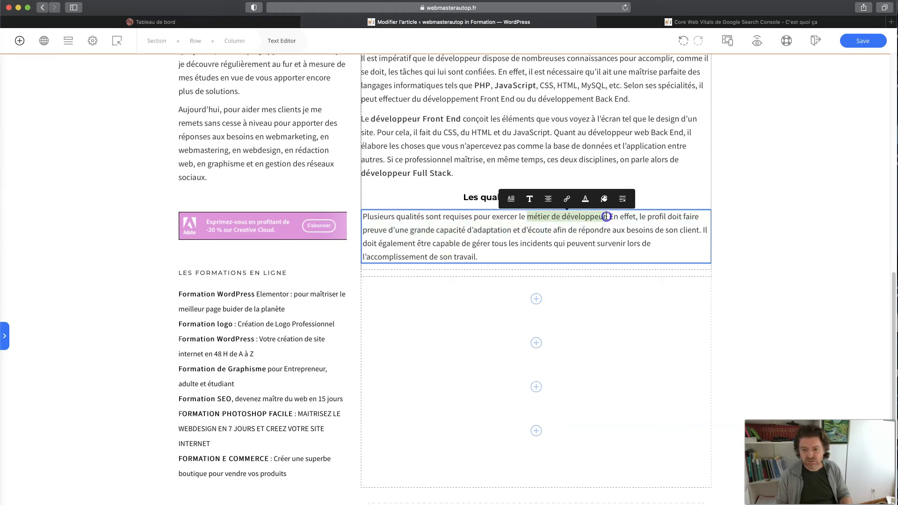
pyautogui.click(512, 199)
pyautogui.click(517, 198)
pyautogui.click(454, 293)
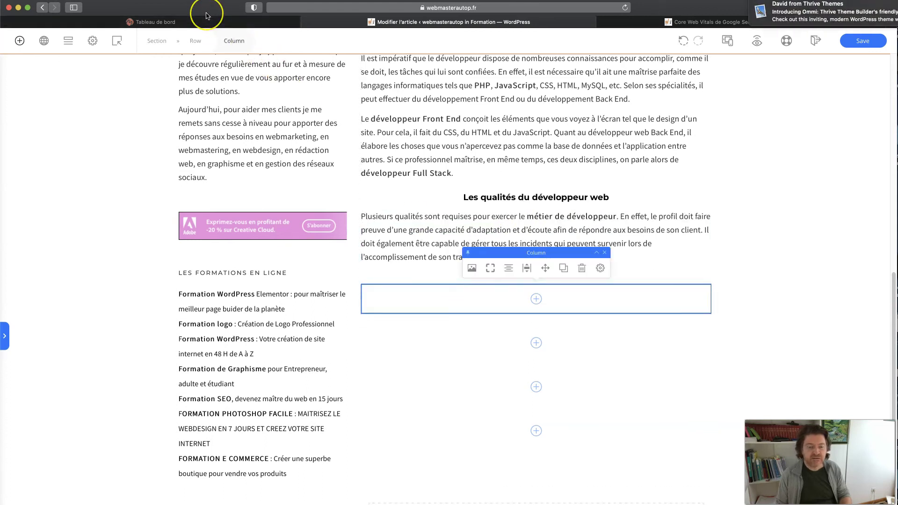
# Switch to the source text document and move its window off the article page
pyautogui.press('super+Tab')
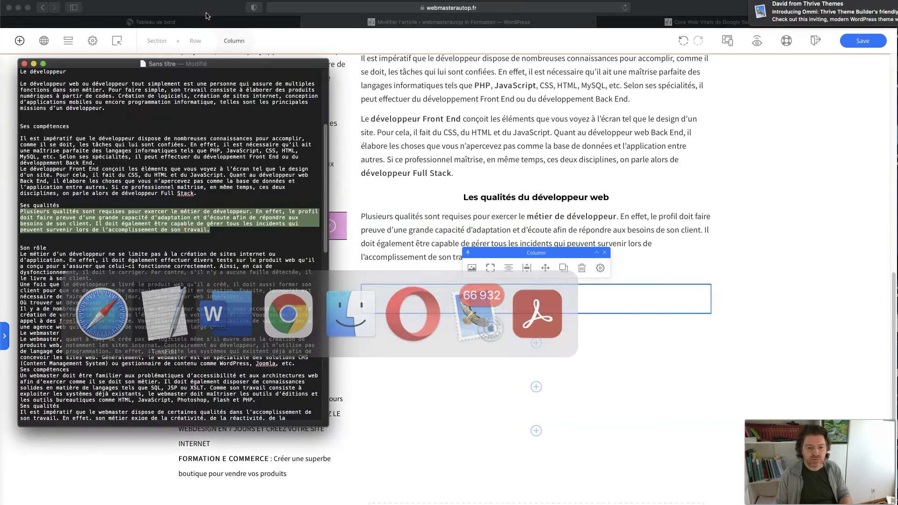
pyautogui.moveTo(222, 61); pyautogui.dragTo(0, 41)
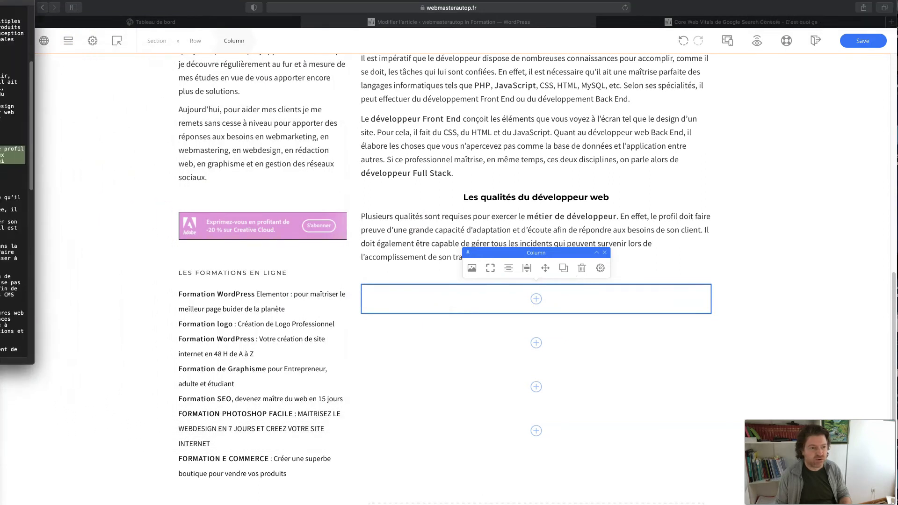
pyautogui.click(30, 370)
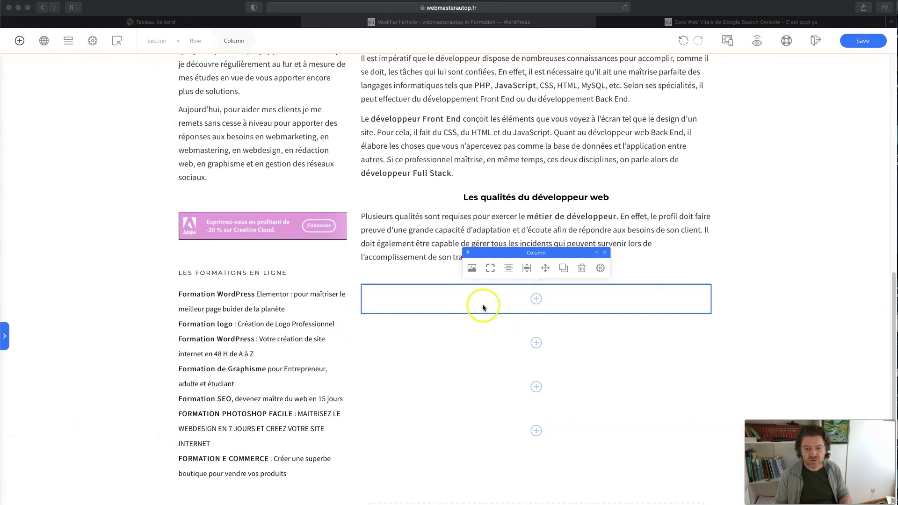
# Duplicate the "Les qualités du développeur web" headline and move the copy below the qualities paragraph
pyautogui.click(537, 304)
pyautogui.click(513, 196)
pyautogui.write('Les qualités du développeur web')
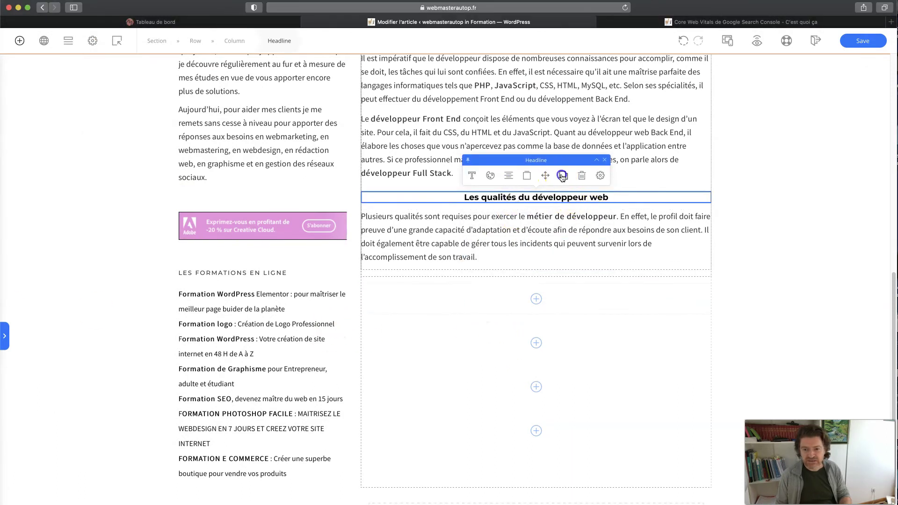
pyautogui.moveTo(542, 206); pyautogui.dragTo(534, 288)
# Change the lower headline to read "Le rôle du développeur web"
pyautogui.doubleClick(485, 281)
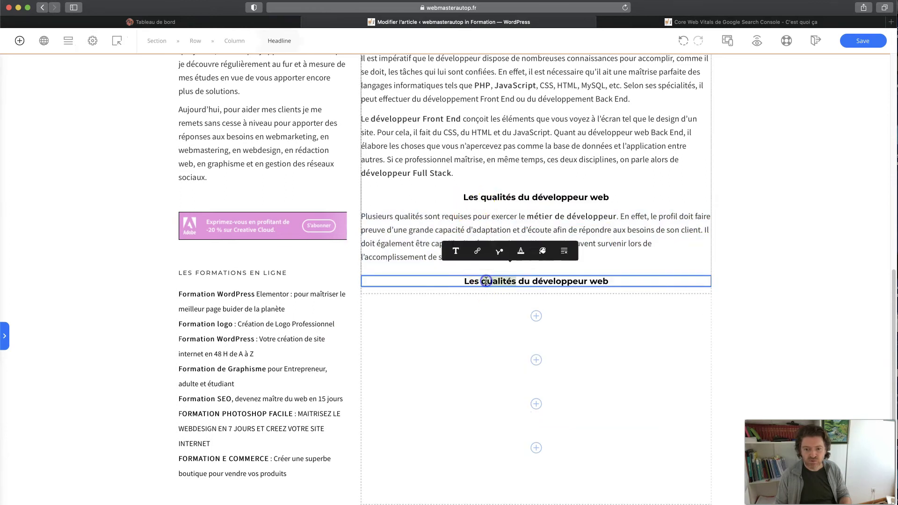
pyautogui.press('BackSpace')
pyautogui.press('BackSpace')
pyautogui.press('BackSpace')
pyautogui.write('rôle')
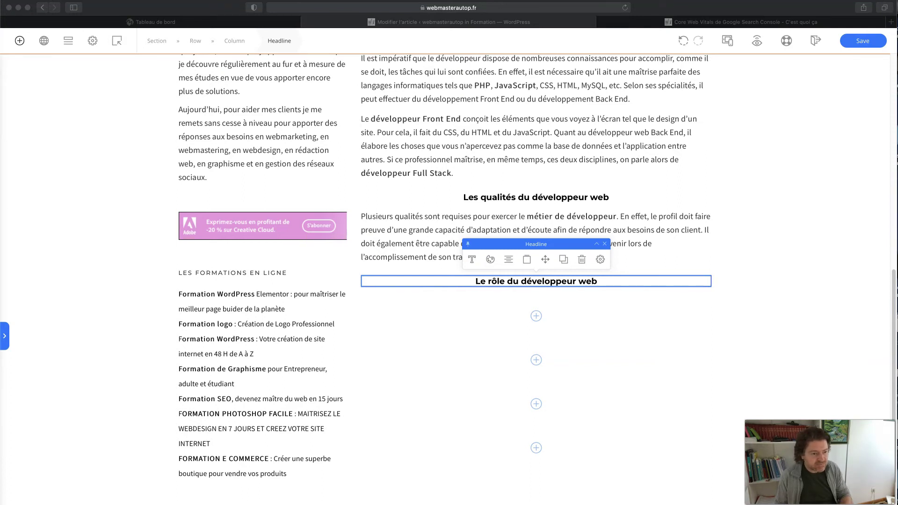
# Duplicate the qualities text block and move the copy below the "Le rôle du développeur web" headline
pyautogui.click(500, 245)
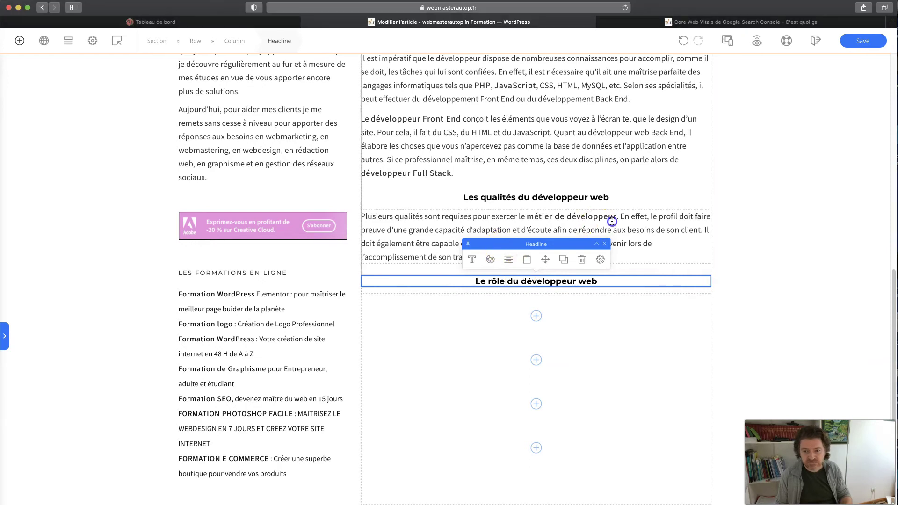
pyautogui.click(612, 220)
pyautogui.click(554, 194)
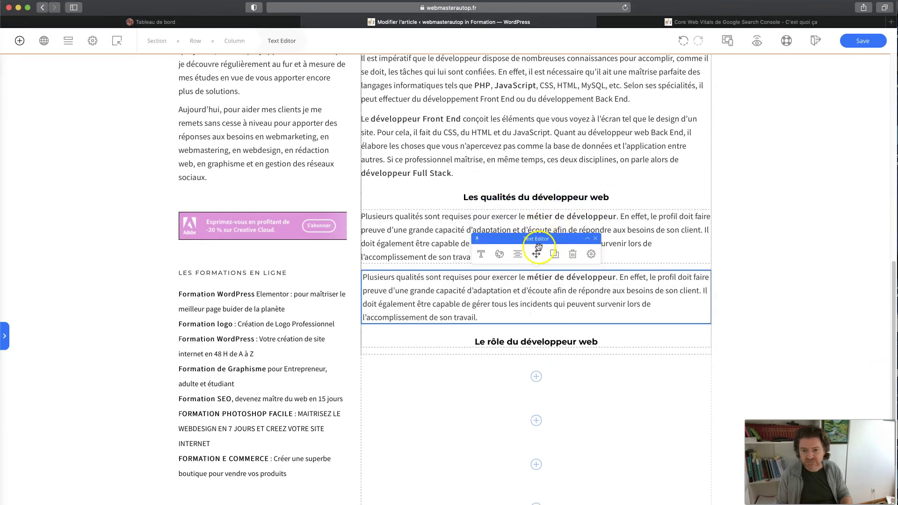
pyautogui.moveTo(536, 255); pyautogui.dragTo(513, 345)
# Replace the copied block's text with the two role paragraphs beginning "Le métier d’un développeur ne se limite pas", and save the page
pyautogui.click(465, 329)
pyautogui.press('super+a')
pyautogui.write('Le métier d’un développeur ne se limite pas à la création de sites internet ou d’application. En effet, il doit également effectuer divers tests sur le produit web qu’il a conçu pour s’assurer que celui-ci fonctionne correctement. Ainsi, en cas de dysfonctionnement, il doit le corriger. Par contre, s’il n’y a aucune faille détectée, il le livre à son client. Une fois que le développeur a livré le produit web qu’il a créé, il doit aussi former son client pour que ce dernier sache manipuler le produit en question. Ensuite, lorsqu’il est nécessaire de faire des mises à jour, le développeur web intervient.')
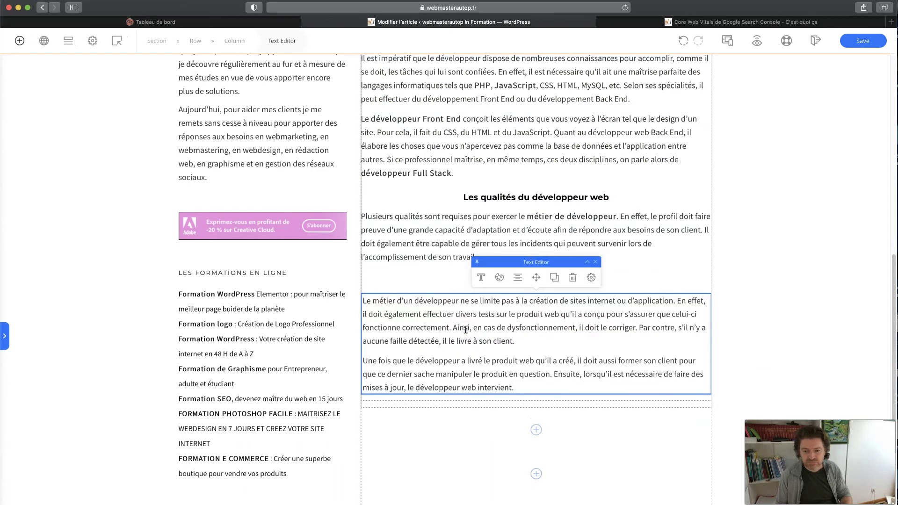
pyautogui.click(759, 95)
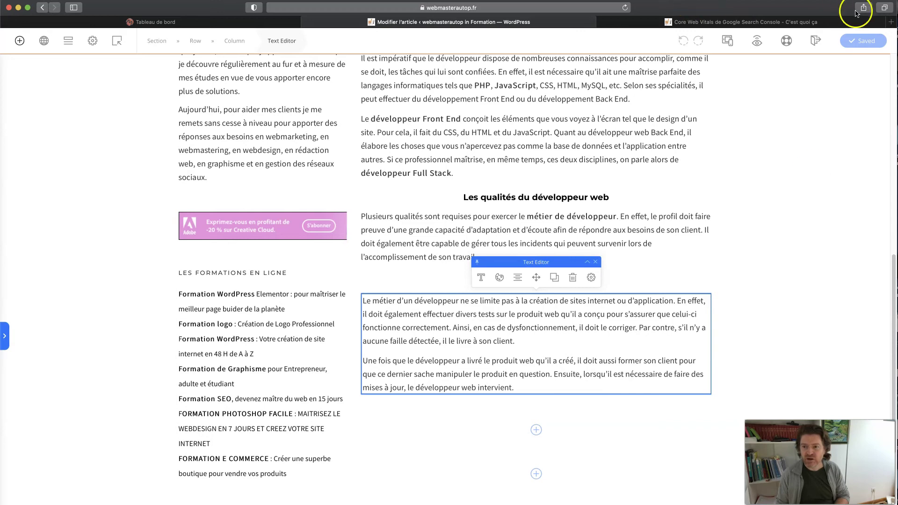
# Open google.com in a new browser tab and search for "blog:developpeur web"
pyautogui.click(892, 22)
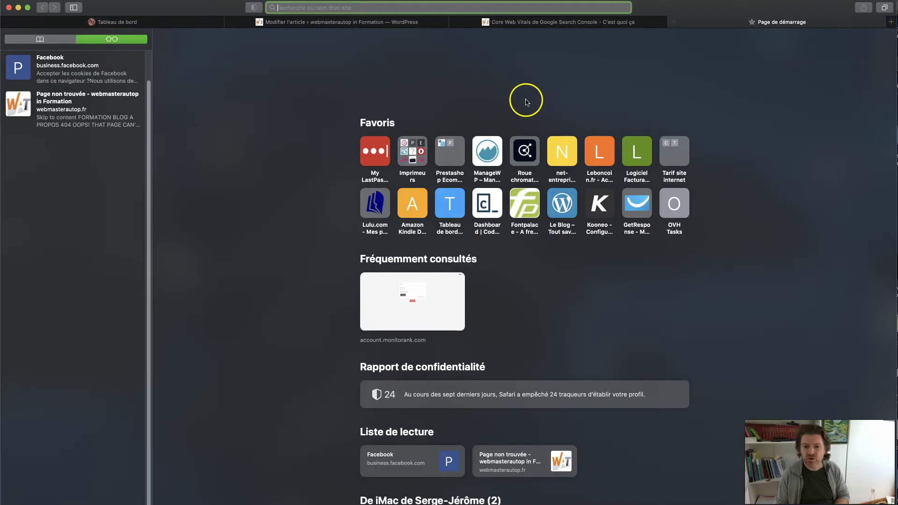
pyautogui.write('google.com')
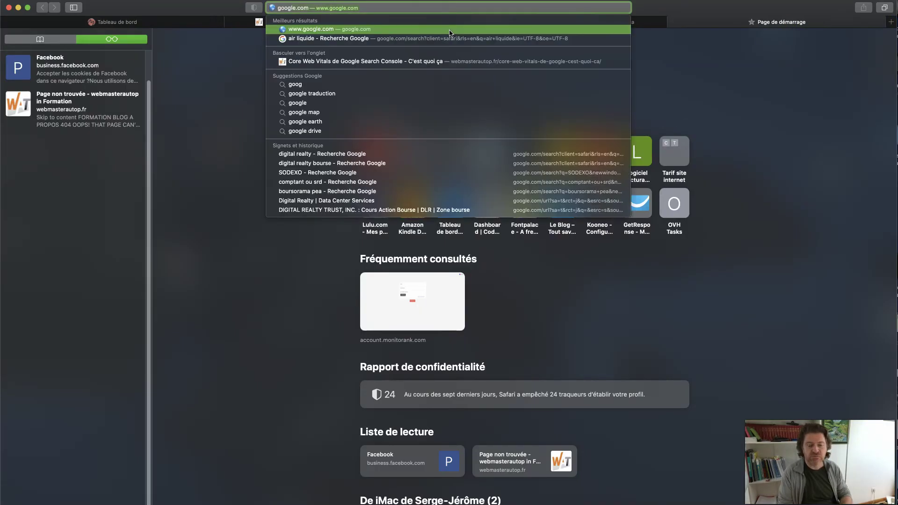
pyautogui.press('Return')
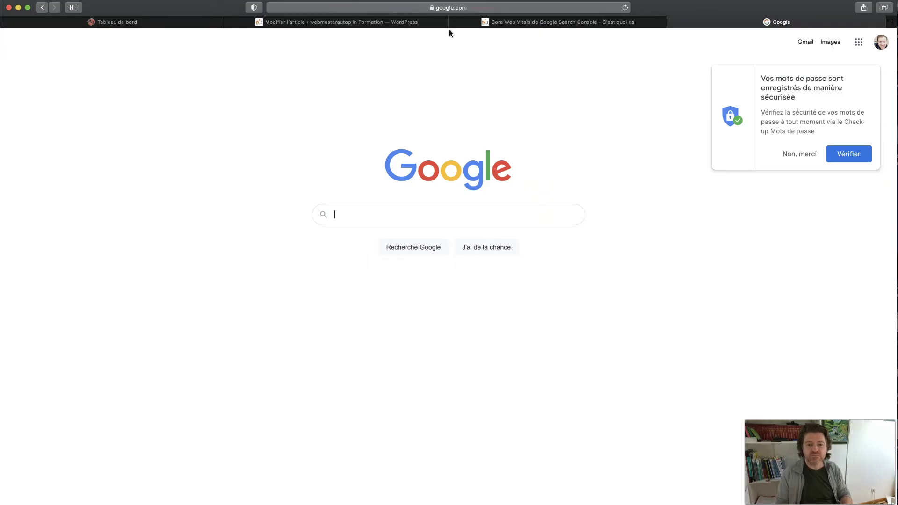
pyautogui.click(367, 216)
pyautogui.write('blog:we')
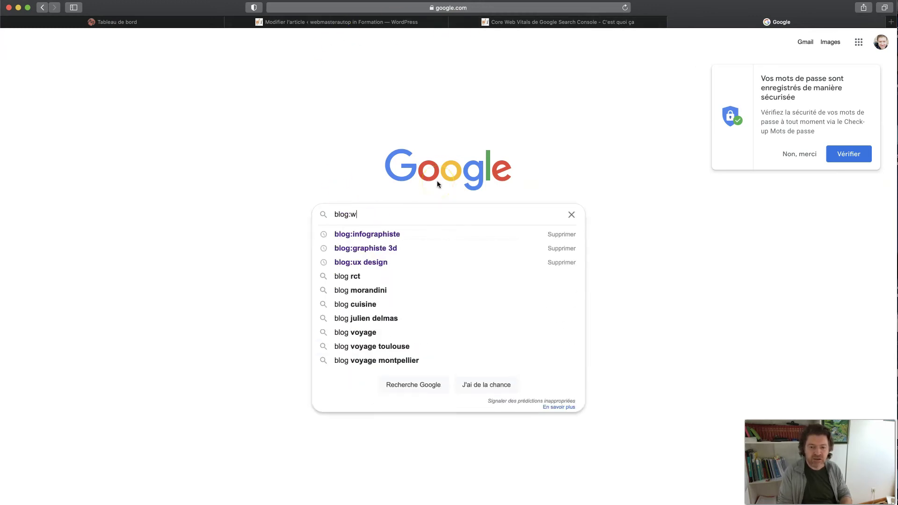
pyautogui.press('BackSpace')
pyautogui.press('BackSpace')
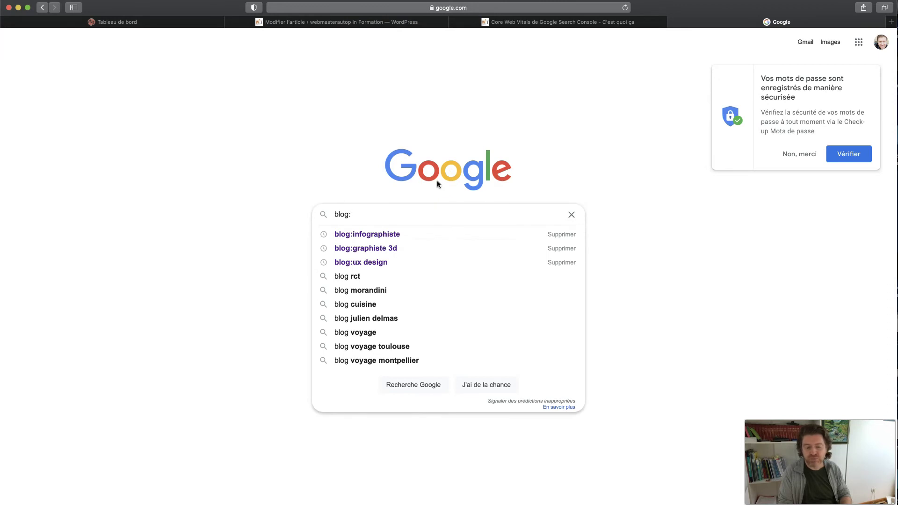
pyautogui.write('developpeur web')
pyautogui.press('Return')
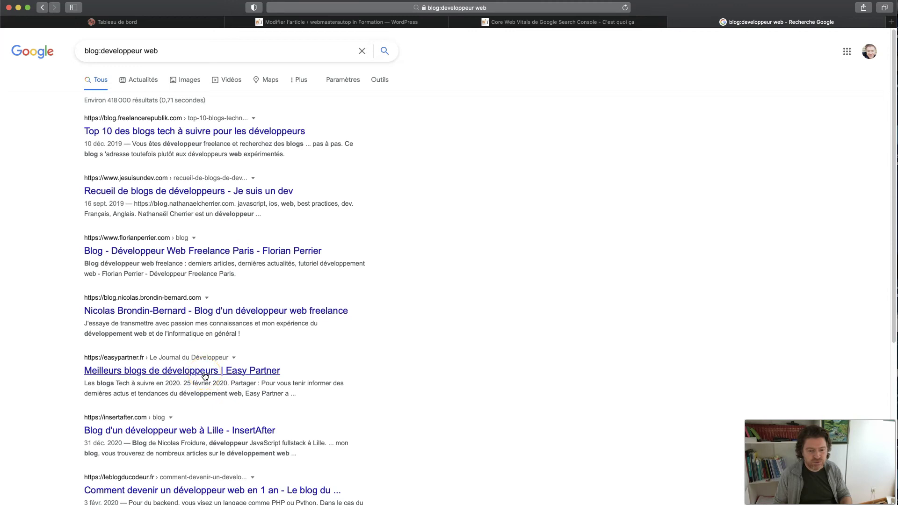
# Open the "Recueil de blogs de développeurs - Je suis un dev" result, skim the article and copy its URL
pyautogui.click(163, 192)
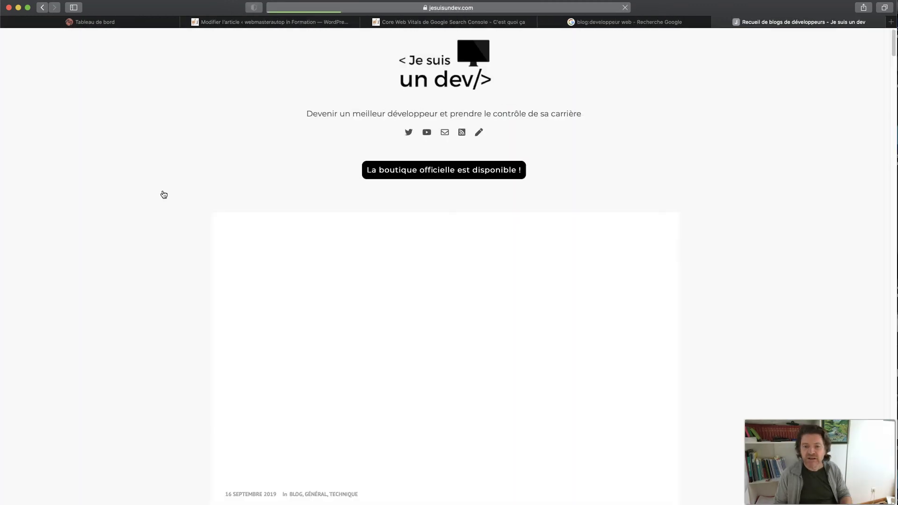
pyautogui.scroll(-15, 184, 216)
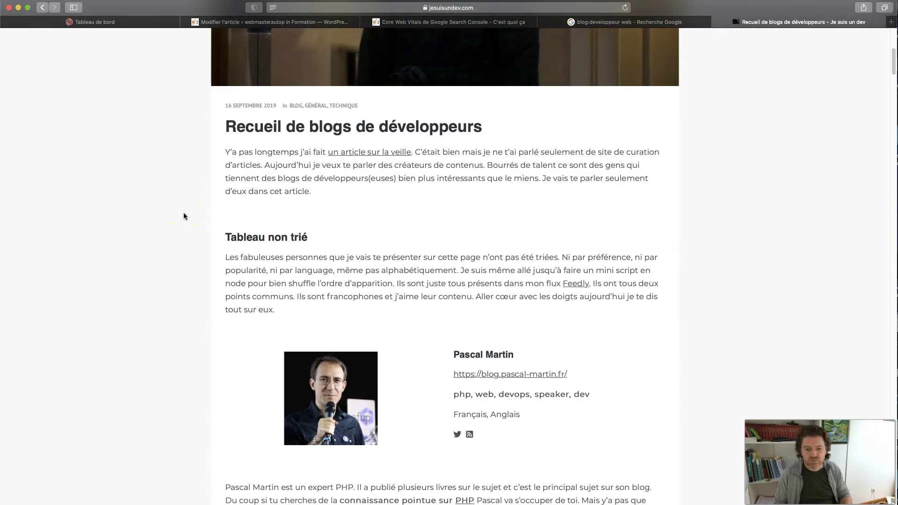
pyautogui.scroll(-20, 184, 216)
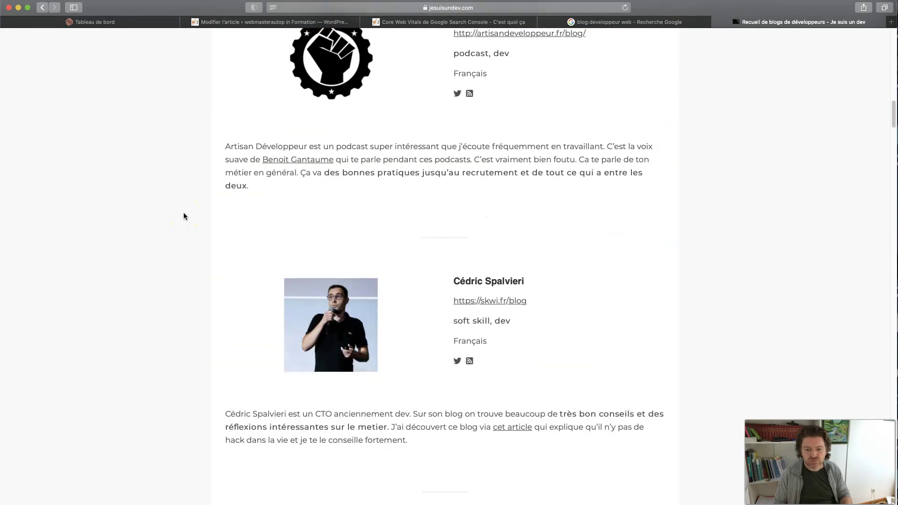
pyautogui.scroll(20, 184, 216)
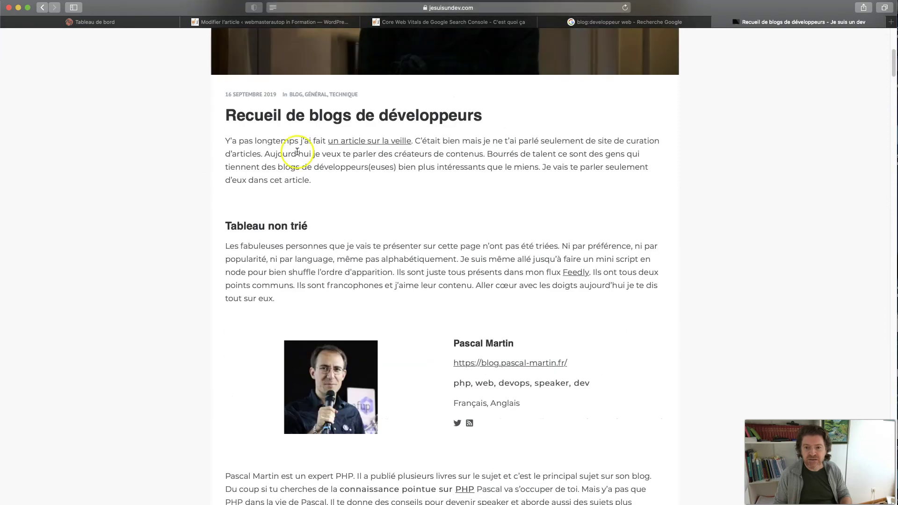
pyautogui.click(579, 7)
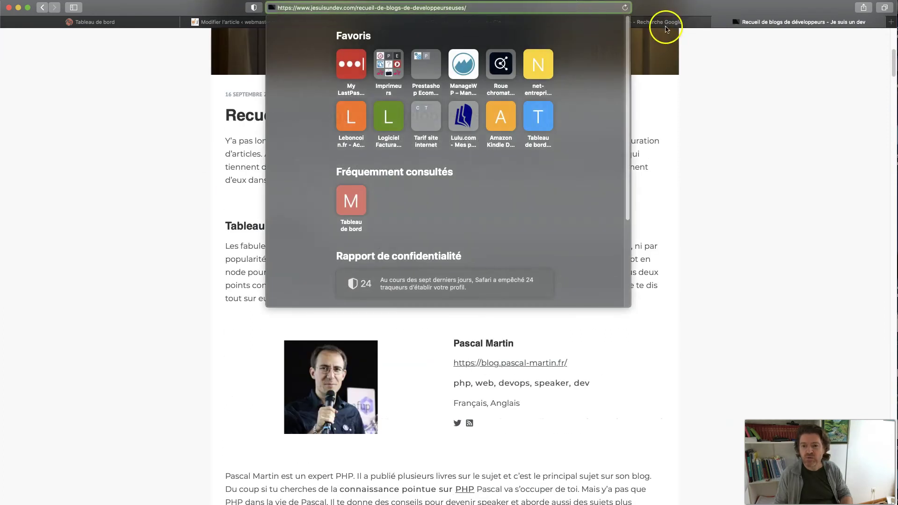
# Return to the article being edited and make "métier d’un développeur" bold in the first role paragraph
pyautogui.click(665, 23)
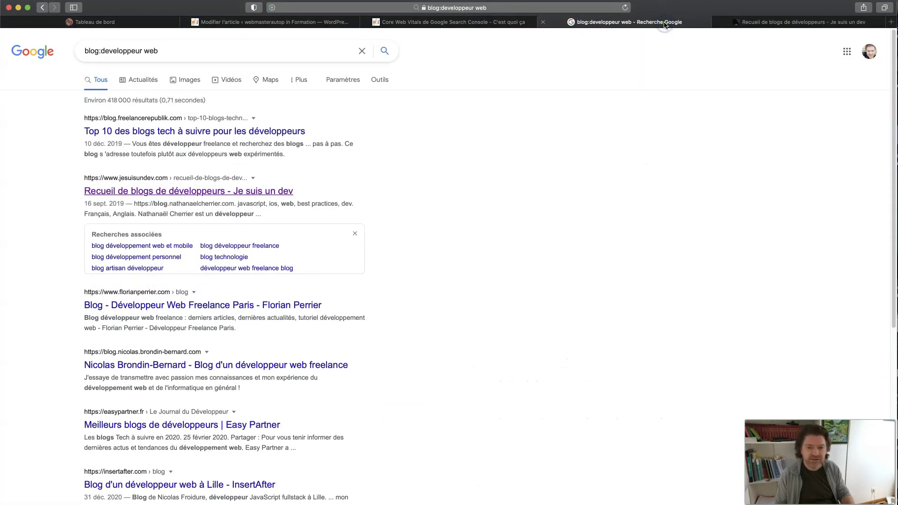
pyautogui.click(445, 21)
pyautogui.click(308, 23)
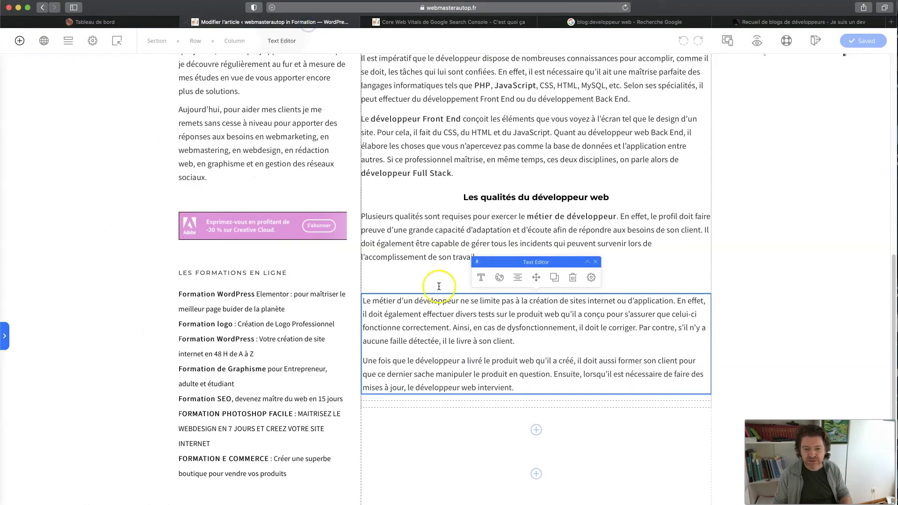
pyautogui.doubleClick(454, 301)
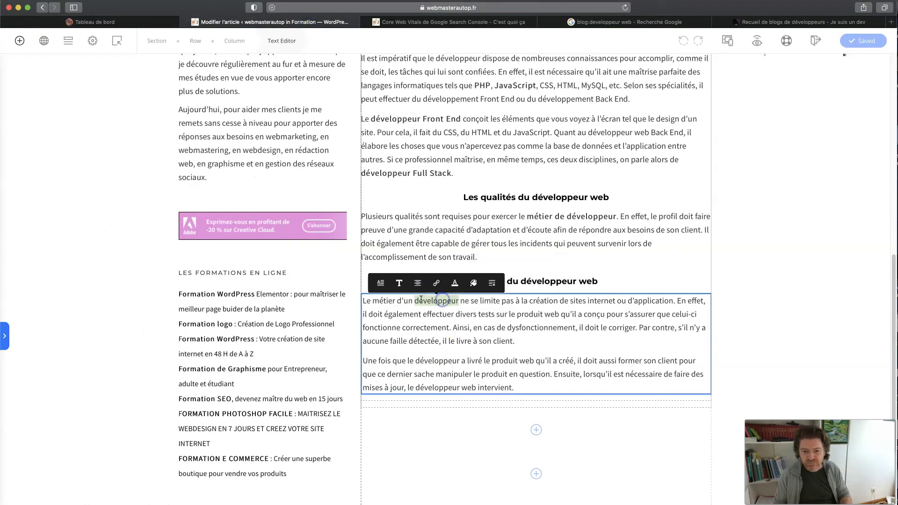
pyautogui.moveTo(373, 300); pyautogui.dragTo(459, 300)
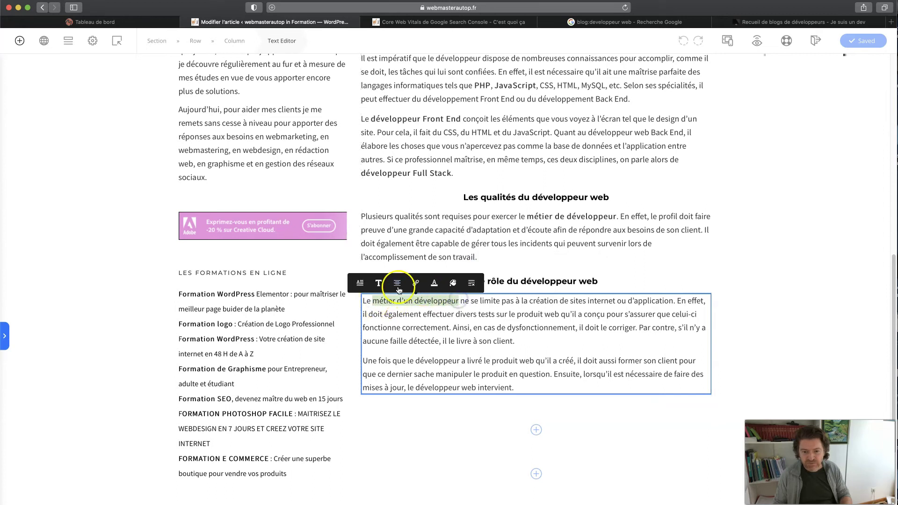
pyautogui.click(378, 283)
pyautogui.click(367, 283)
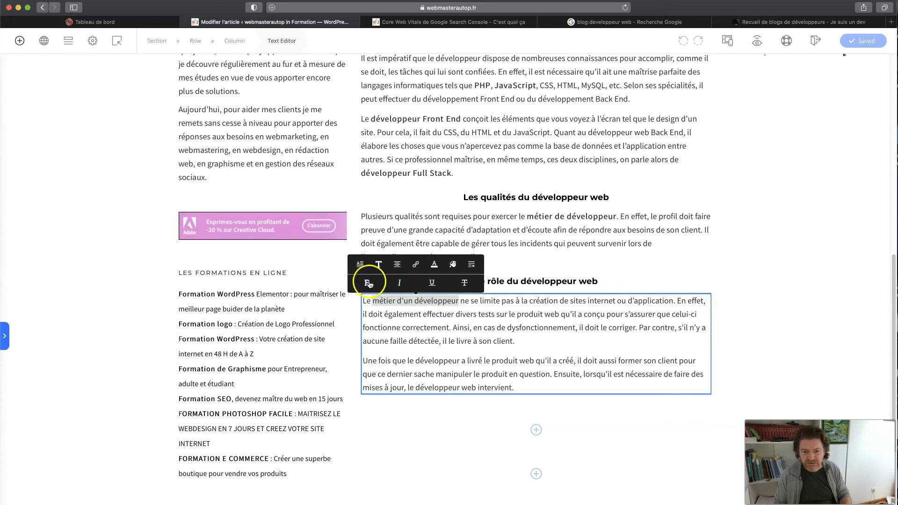
# Link "métier d’un développeur" to the copied jesuisundev.com article URL and set the link to open in a new tab
pyautogui.click(421, 266)
pyautogui.click(389, 225)
pyautogui.press('super+v')
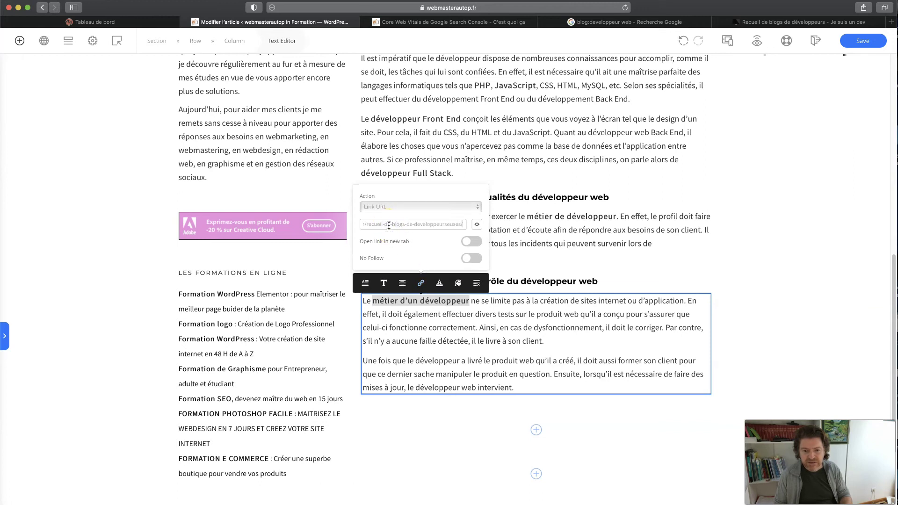
pyautogui.click(471, 242)
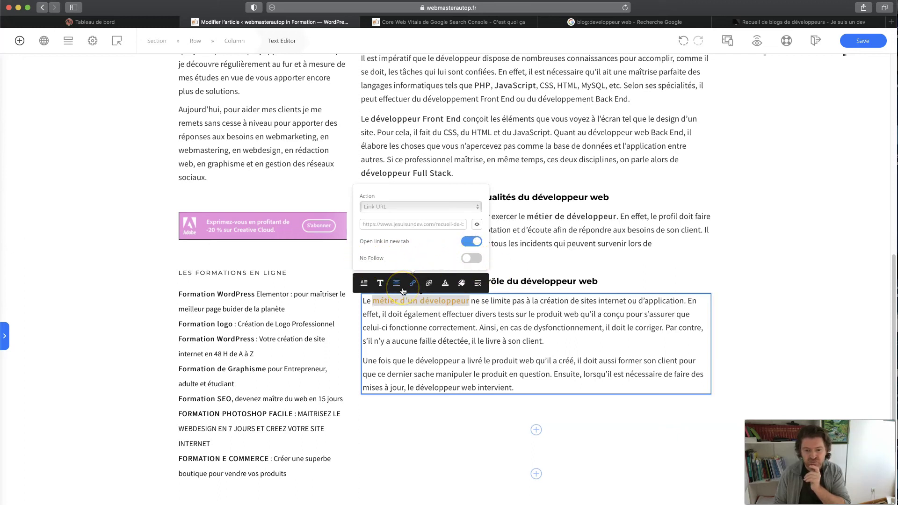
# Save the article with its new external link and open its preview in a new tab
pyautogui.click(862, 41)
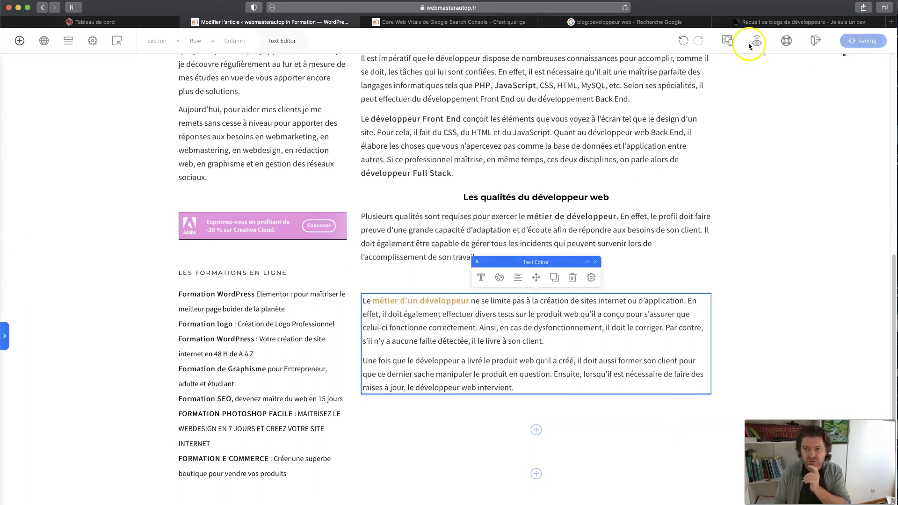
pyautogui.click(728, 41)
pyautogui.click(758, 43)
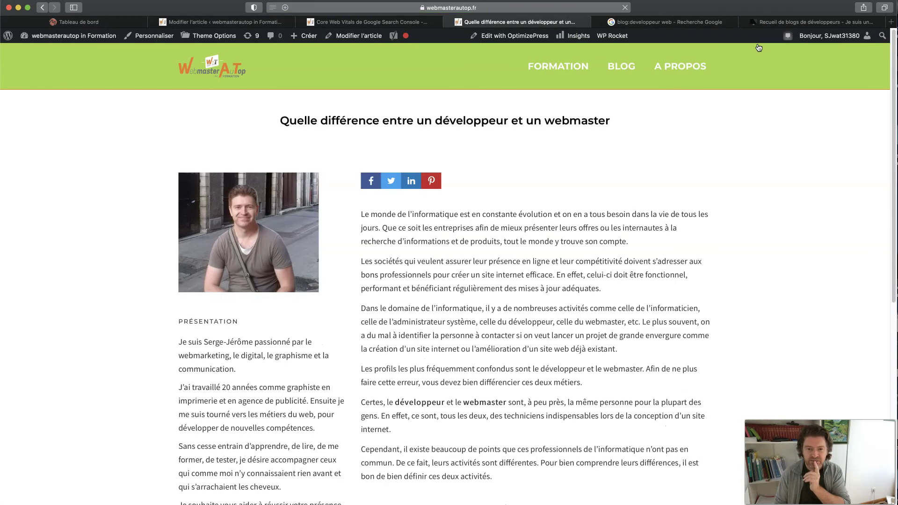
# Look through the previewed article, checking its headings, bold keywords and the linked text in the developer role section
pyautogui.scroll(-3, 783, 215)
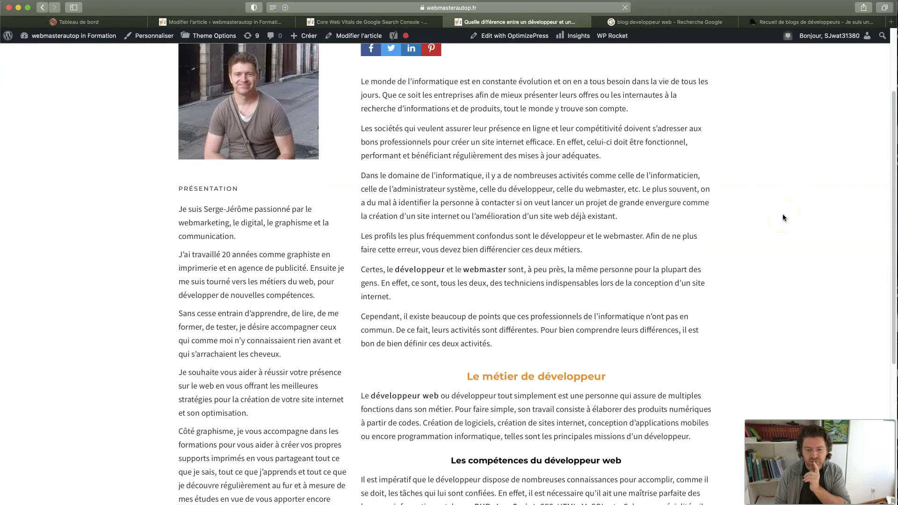
pyautogui.scroll(-7, 784, 218)
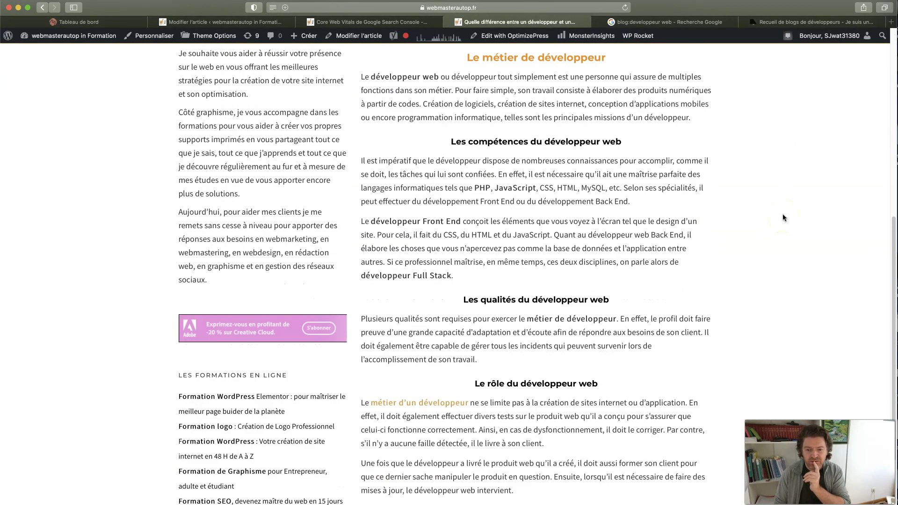
pyautogui.scroll(-3, 784, 218)
pyautogui.scroll(13, 783, 217)
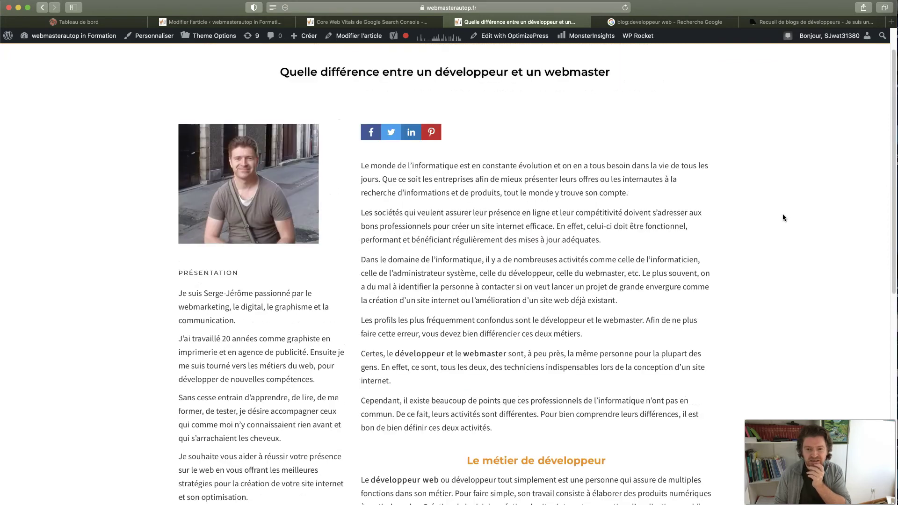
pyautogui.scroll(-9, 784, 217)
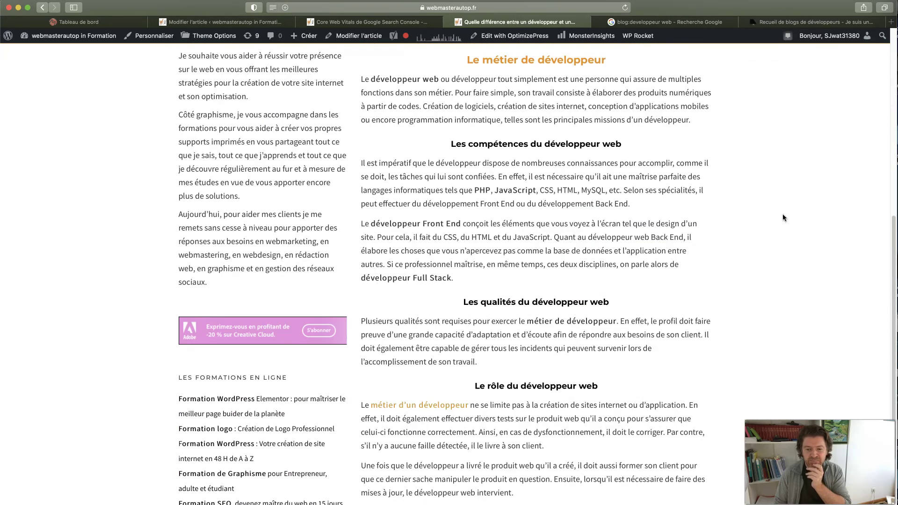
pyautogui.scroll(9, 782, 214)
pyautogui.click(631, 75)
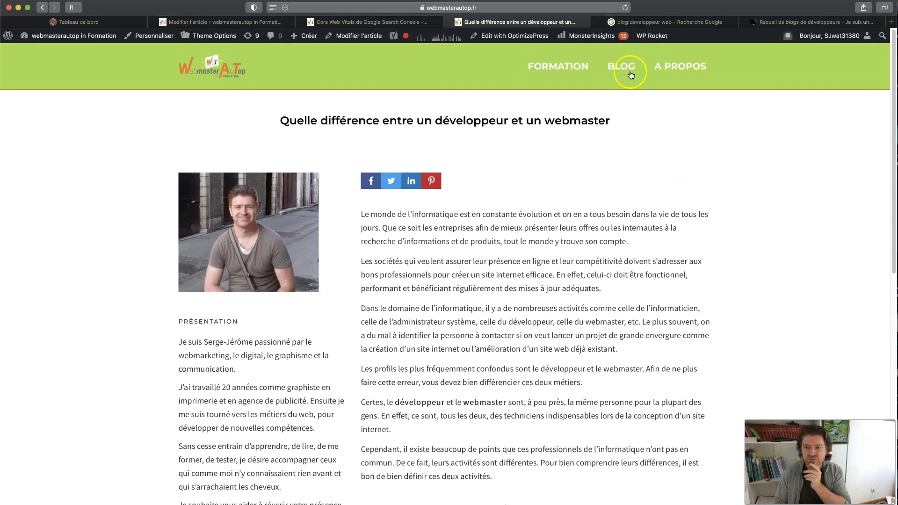
# Bring up the editor's element list for the article and check how the Core Web Vitals article places its introductory image
pyautogui.click(246, 22)
pyautogui.scroll(15, 370, 112)
pyautogui.click(473, 229)
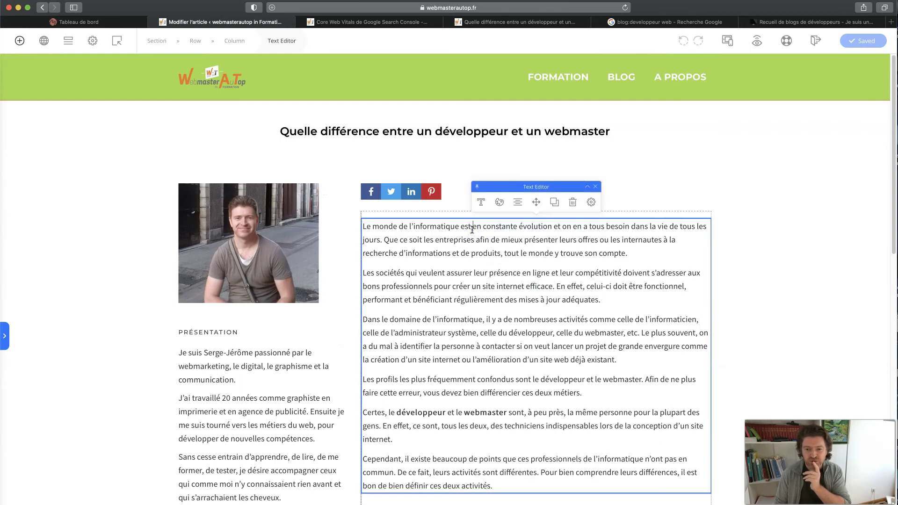
pyautogui.click(20, 40)
pyautogui.click(77, 215)
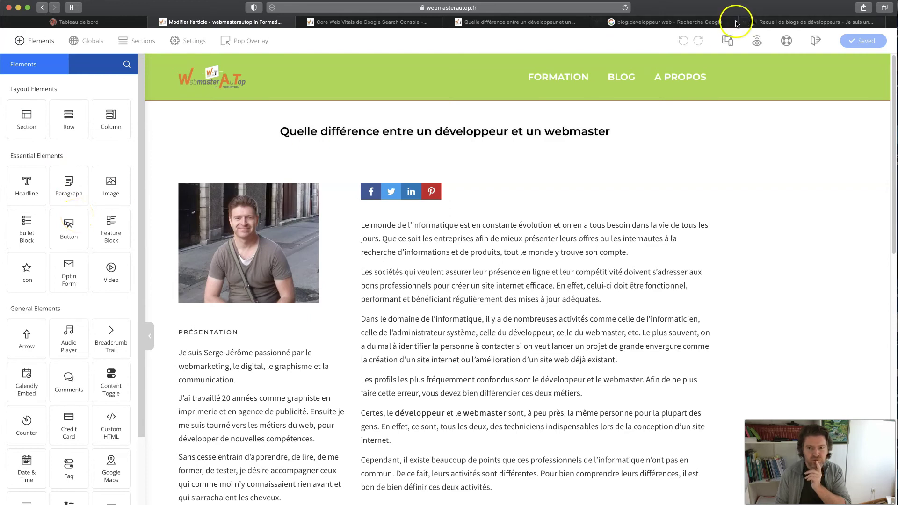
pyautogui.click(383, 22)
pyautogui.scroll(15, 511, 165)
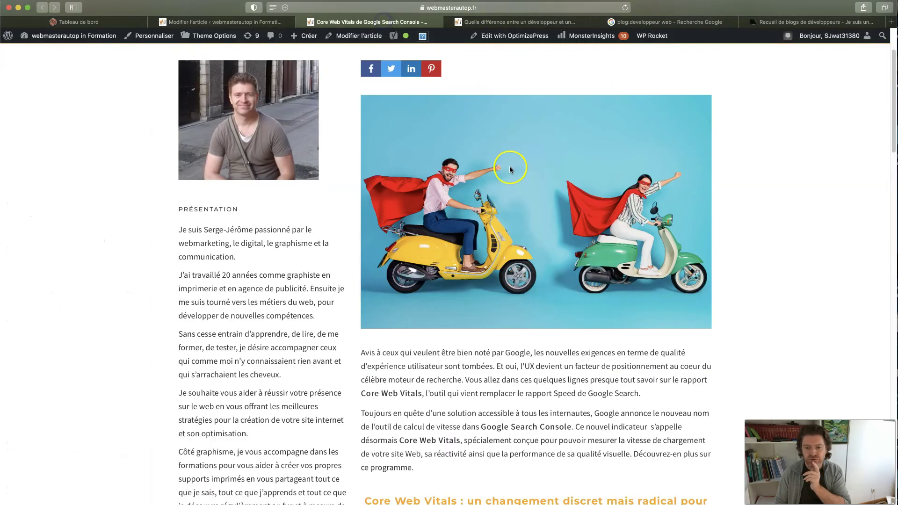
pyautogui.click(207, 23)
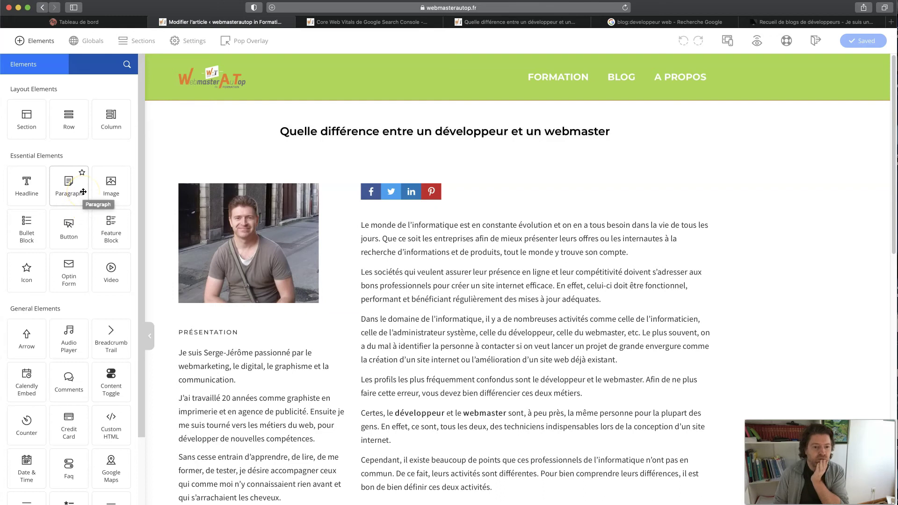
# Add an image element above the article's opening paragraph, using core-web-vitals-de-google-c-est-quoi.jpg from the media library
pyautogui.moveTo(111, 194); pyautogui.dragTo(428, 223)
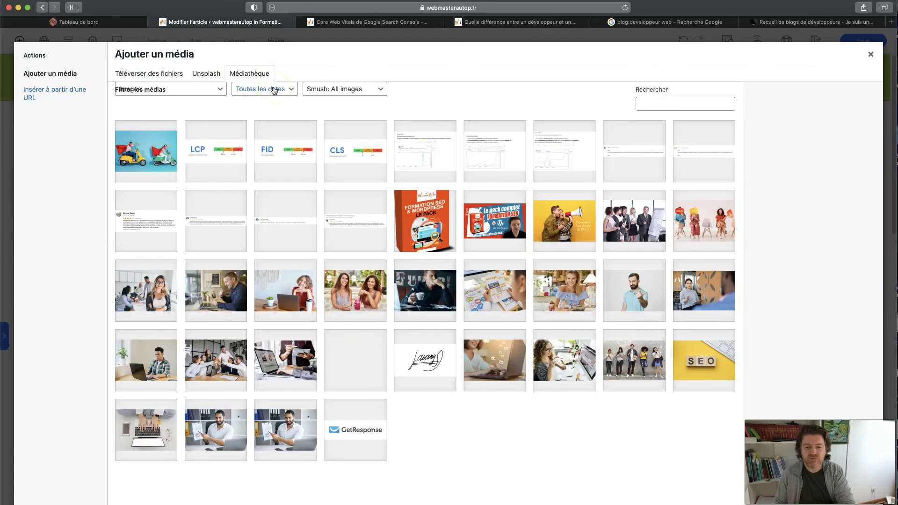
pyautogui.click(153, 143)
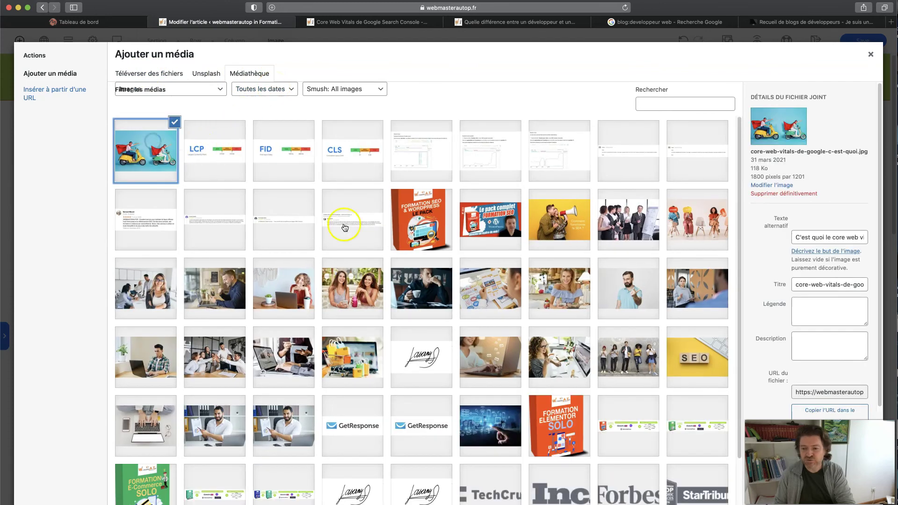
pyautogui.click(631, 503)
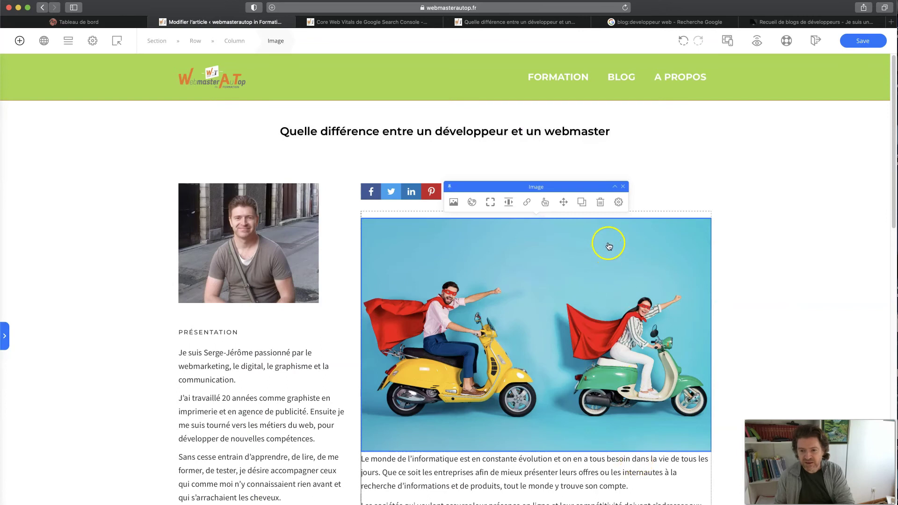
# Set the space below the introductory image to 50 px and save the article
pyautogui.click(618, 202)
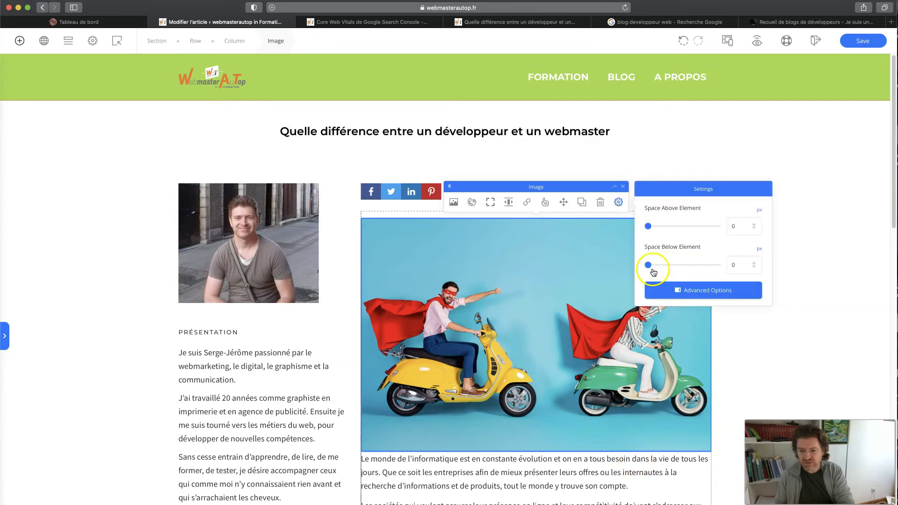
pyautogui.moveTo(648, 265); pyautogui.dragTo(662, 266)
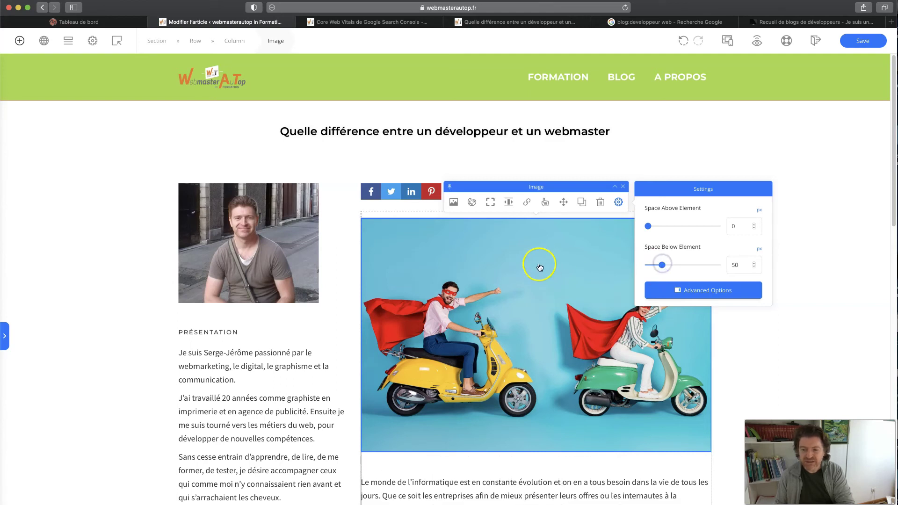
pyautogui.click(861, 42)
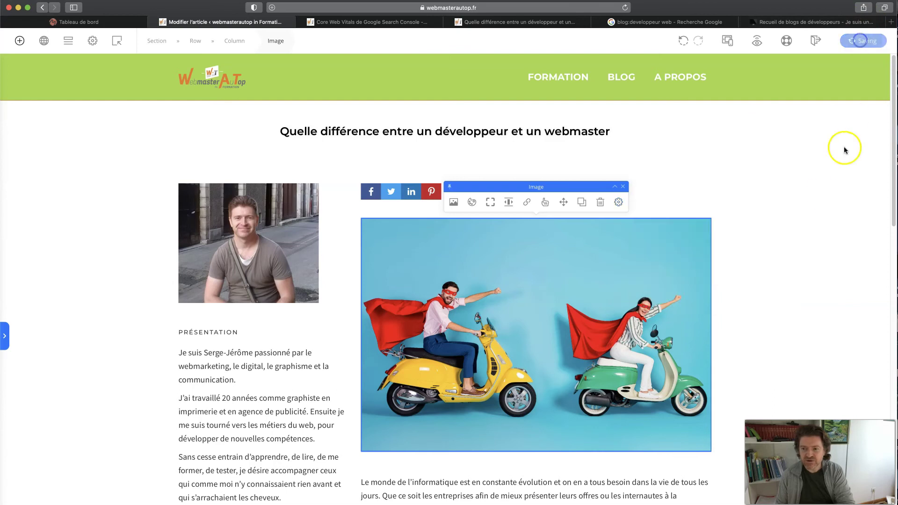
pyautogui.scroll(-3, 823, 193)
pyautogui.scroll(-3, 824, 193)
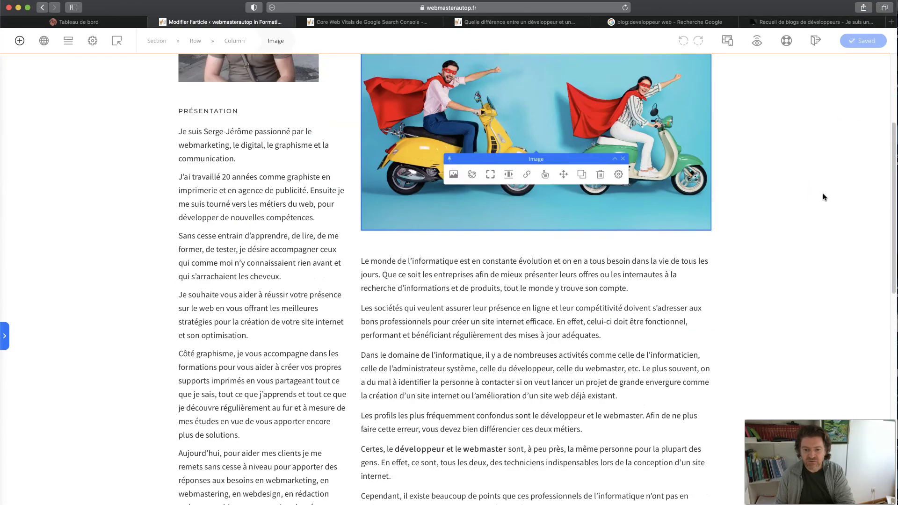
pyautogui.scroll(-6, 824, 193)
pyautogui.scroll(12, 823, 197)
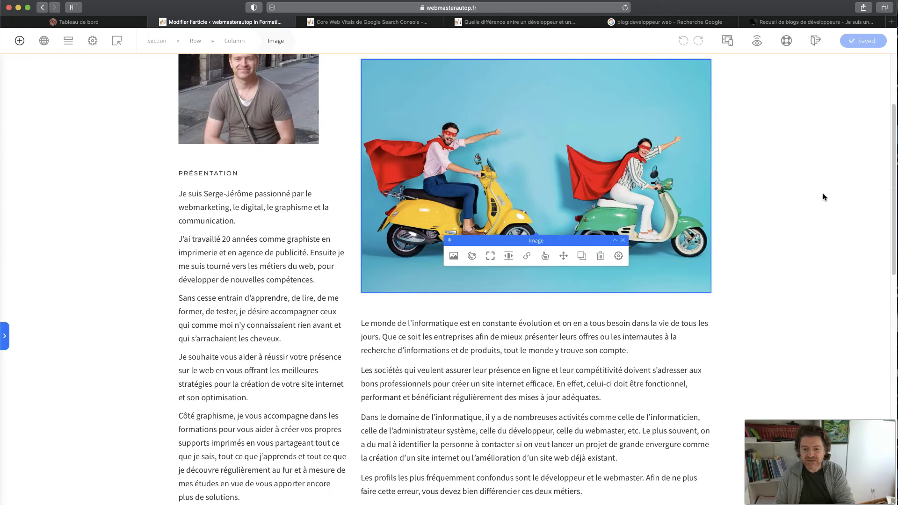